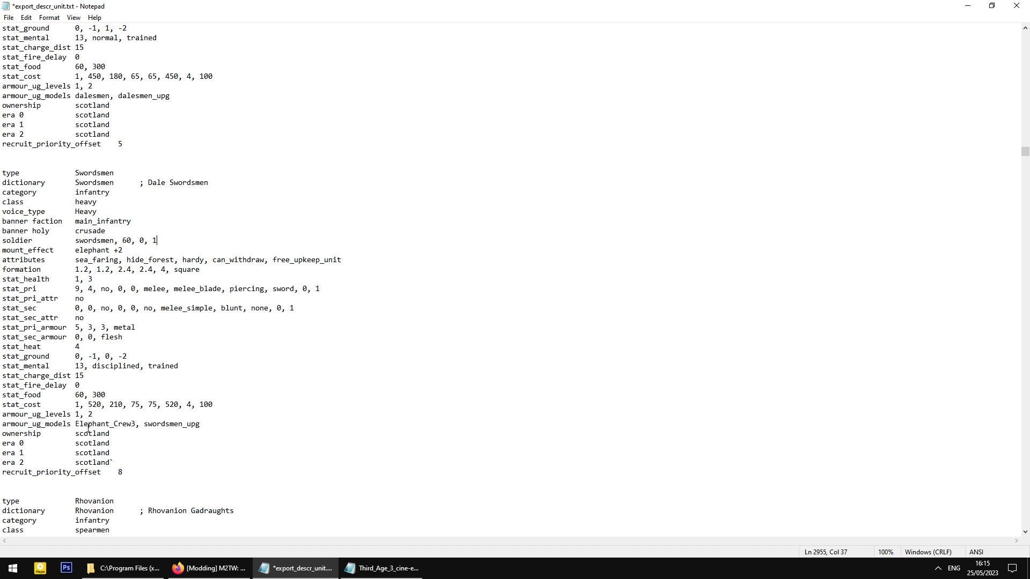
- Inspect the Elephant_Crew3 model name in the unit file's armour_ug_models entry
{"action": "left_click_drag", "start_coordinate": [76, 424], "coordinate": [137, 423]}
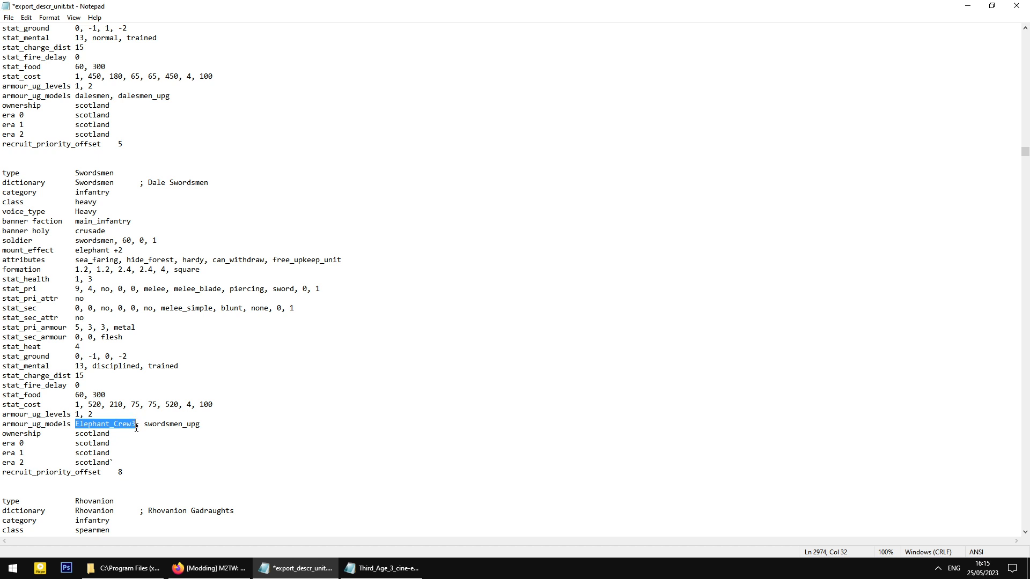
{"action": "left_click", "coordinate": [135, 423]}
{"action": "left_click_drag", "start_coordinate": [2, 424], "coordinate": [138, 423]}
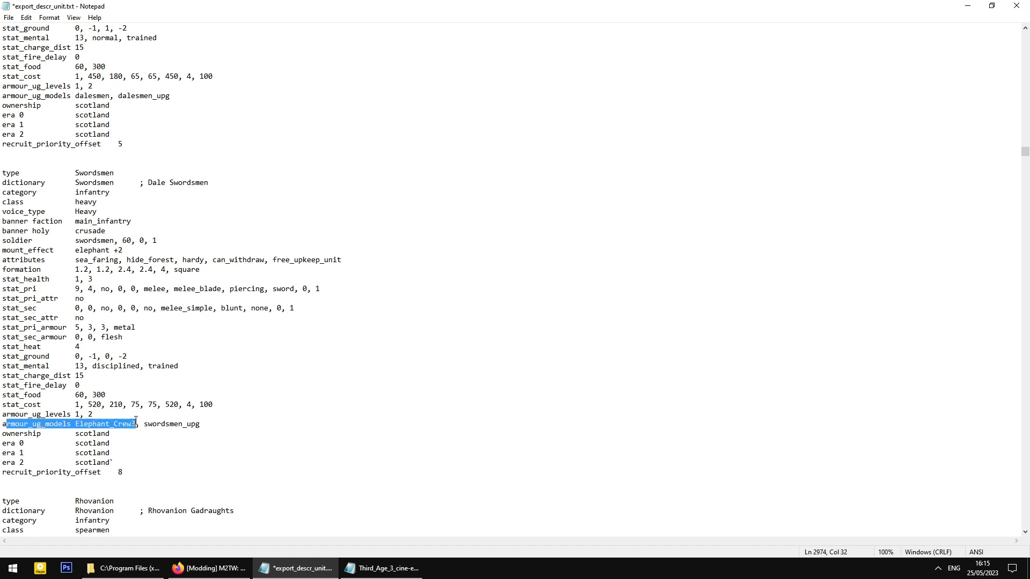
{"action": "left_click", "coordinate": [135, 423]}
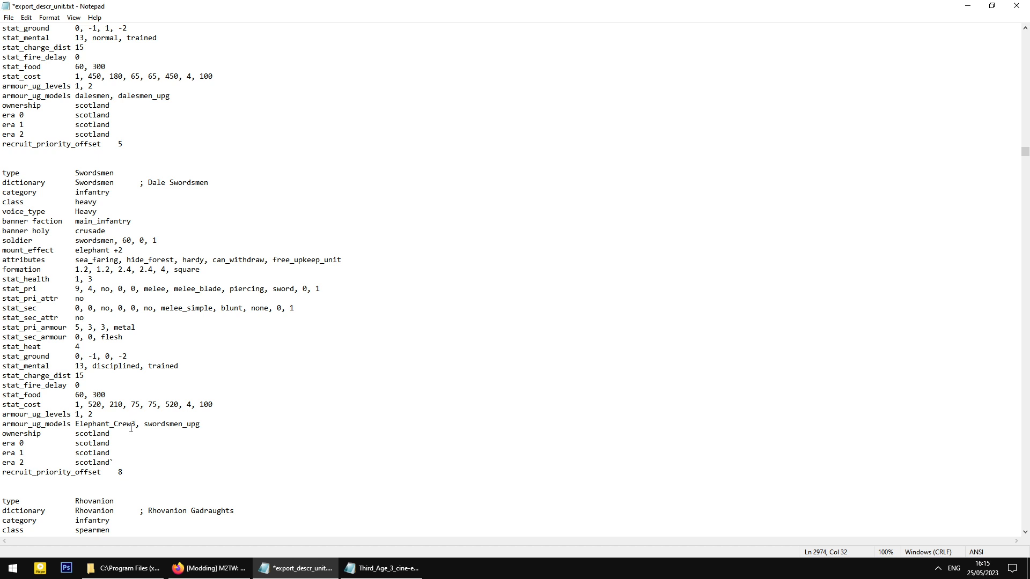
{"action": "left_click_drag", "start_coordinate": [135, 423], "coordinate": [75, 423]}
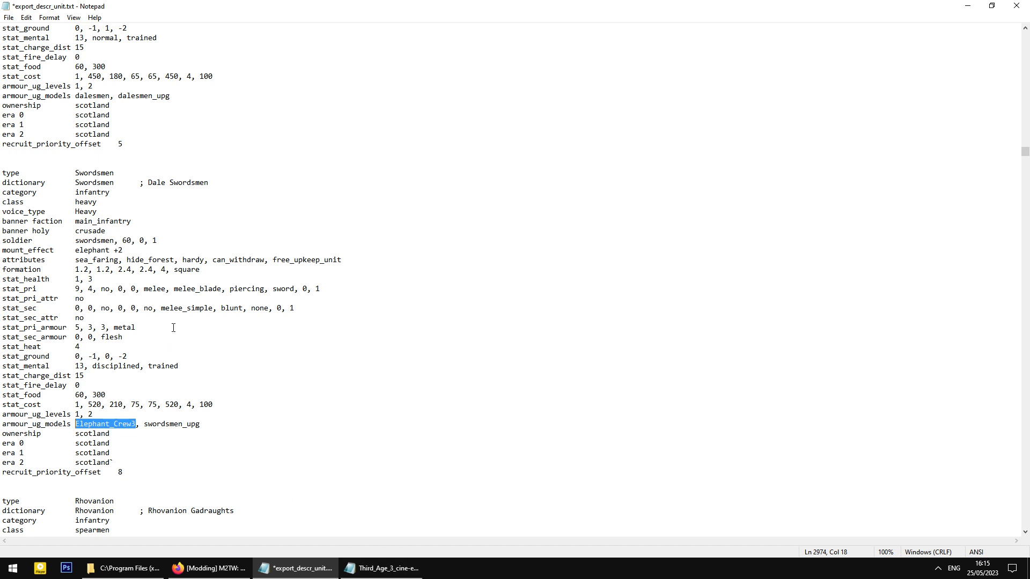
{"action": "left_click", "coordinate": [371, 571]}
{"action": "left_click", "coordinate": [296, 569]}
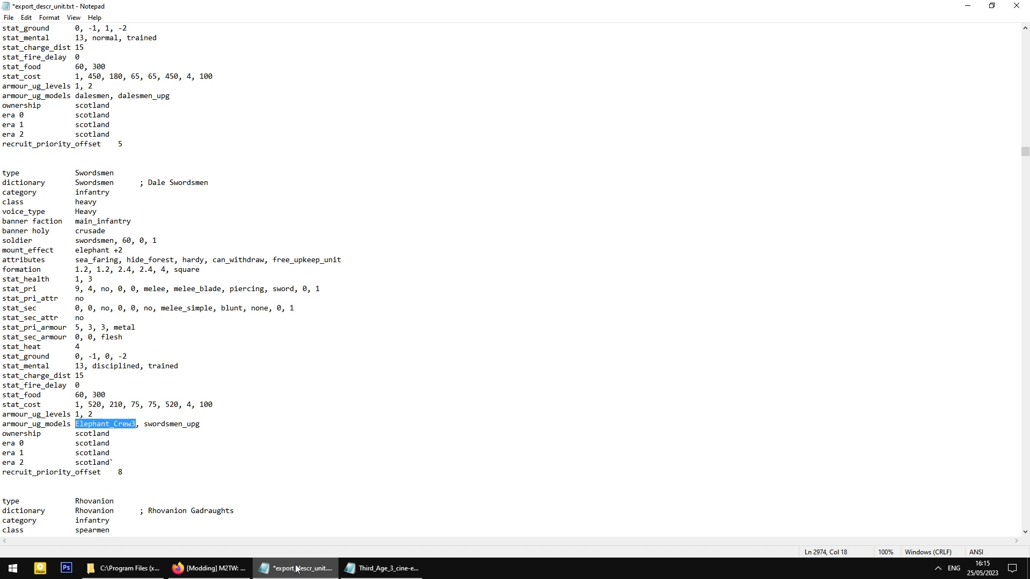
{"action": "left_click", "coordinate": [195, 431]}
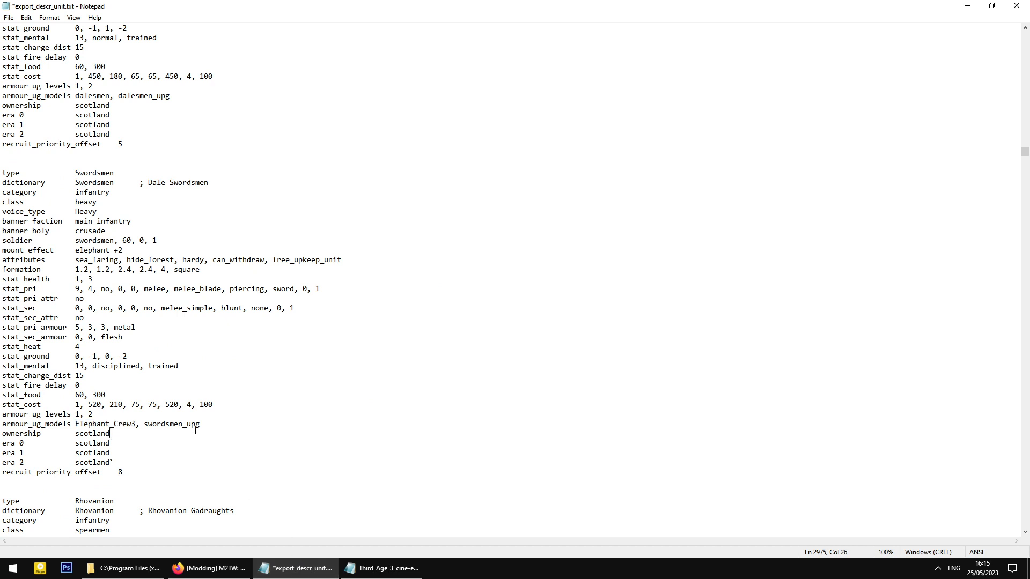
- Minimize the unit file and bring up the cine-ed edit config beside the game folder
{"action": "left_click", "coordinate": [968, 8]}
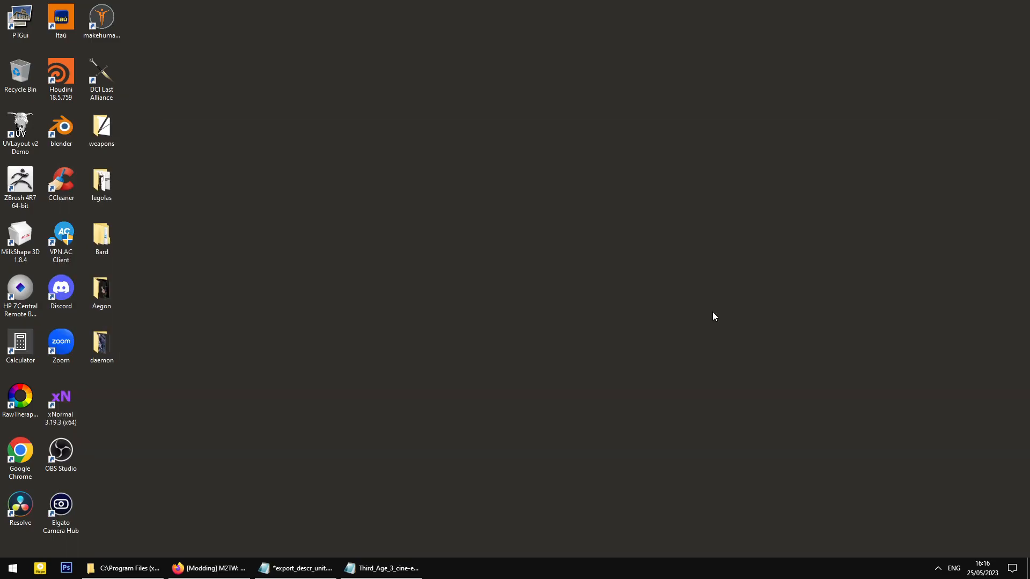
{"action": "left_click", "coordinate": [289, 568]}
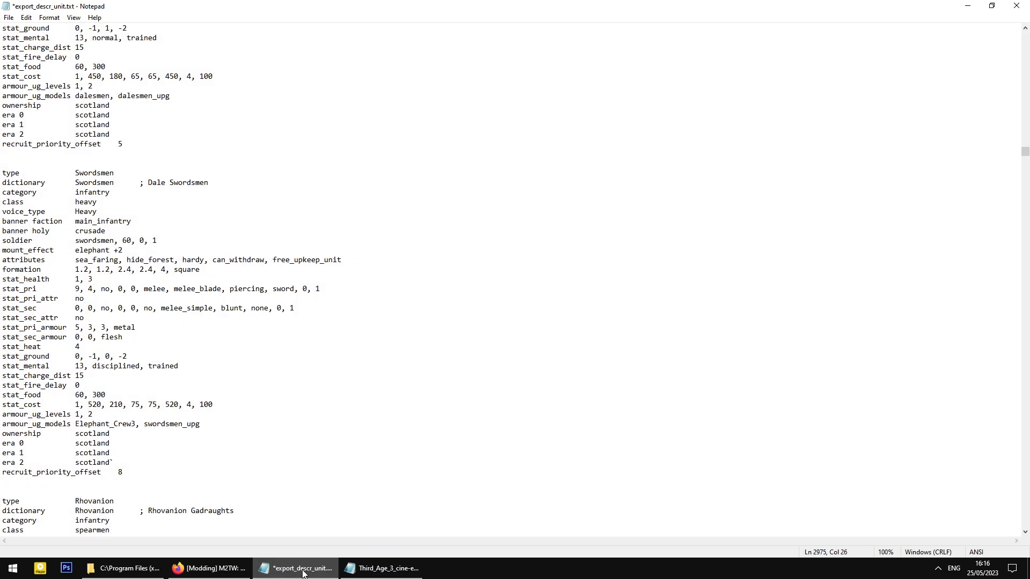
{"action": "scroll", "coordinate": [317, 429], "scroll_direction": "down", "scroll_amount": 3}
{"action": "left_click", "coordinate": [294, 568]}
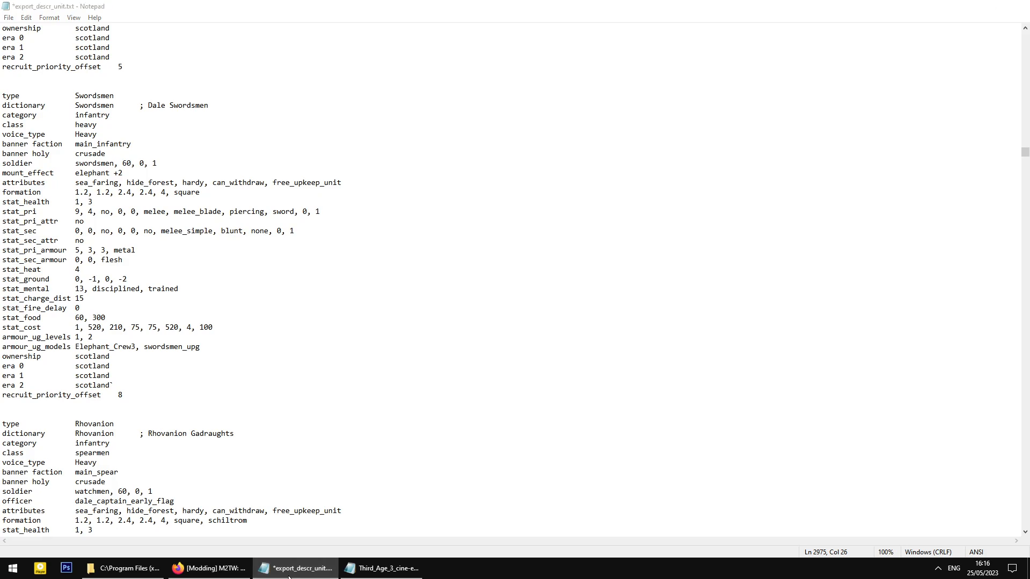
{"action": "left_click", "coordinate": [367, 568]}
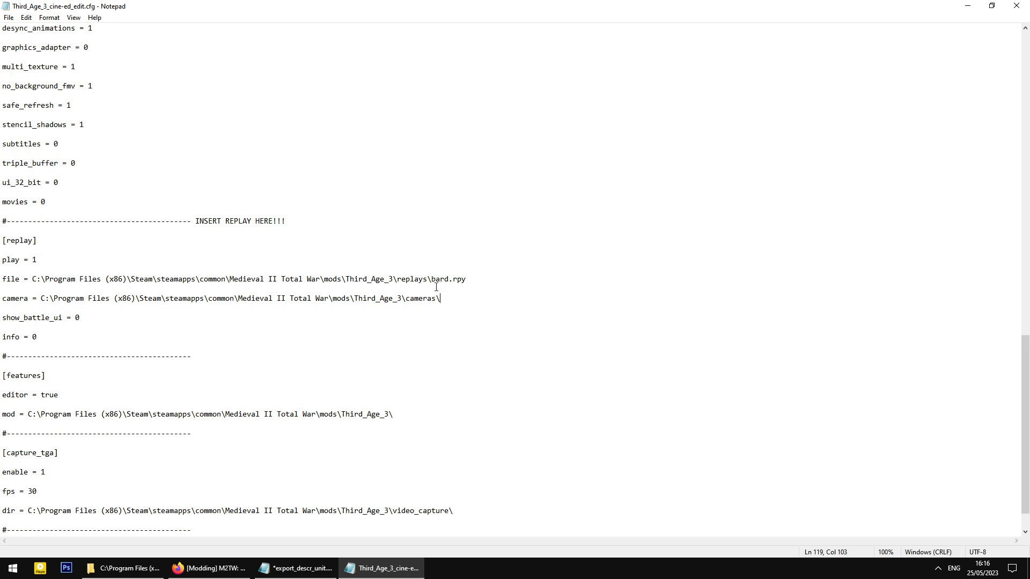
{"action": "left_click", "coordinate": [128, 569]}
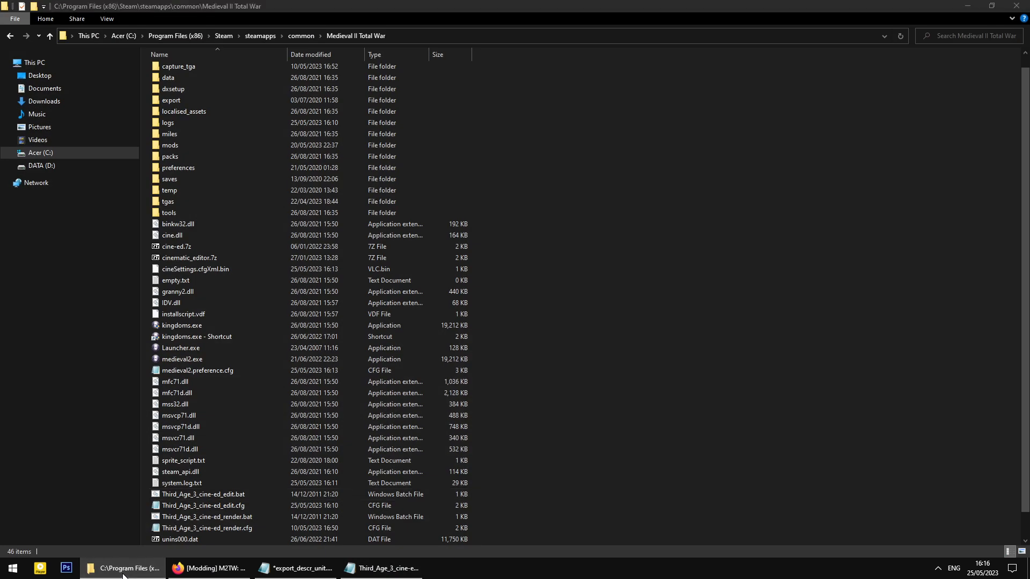
{"action": "key", "text": "alt+Tab"}
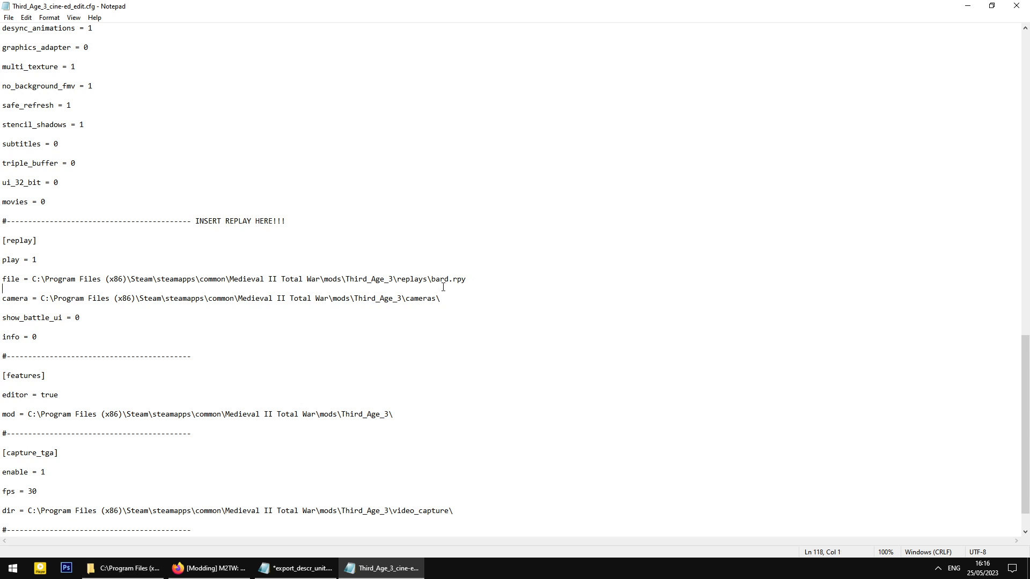
- Check the bard.rpy replay file name in the config's replay path
{"action": "left_click_drag", "start_coordinate": [467, 278], "coordinate": [417, 279]}
{"action": "left_click", "coordinate": [432, 279]}
{"action": "left_click", "coordinate": [431, 279]}
{"action": "left_click_drag", "start_coordinate": [431, 279], "coordinate": [467, 279]}
{"action": "left_click", "coordinate": [467, 279]}
- Close the unit description file with Don't Save and return to the Medieval II Total War folder
{"action": "left_click", "coordinate": [144, 566]}
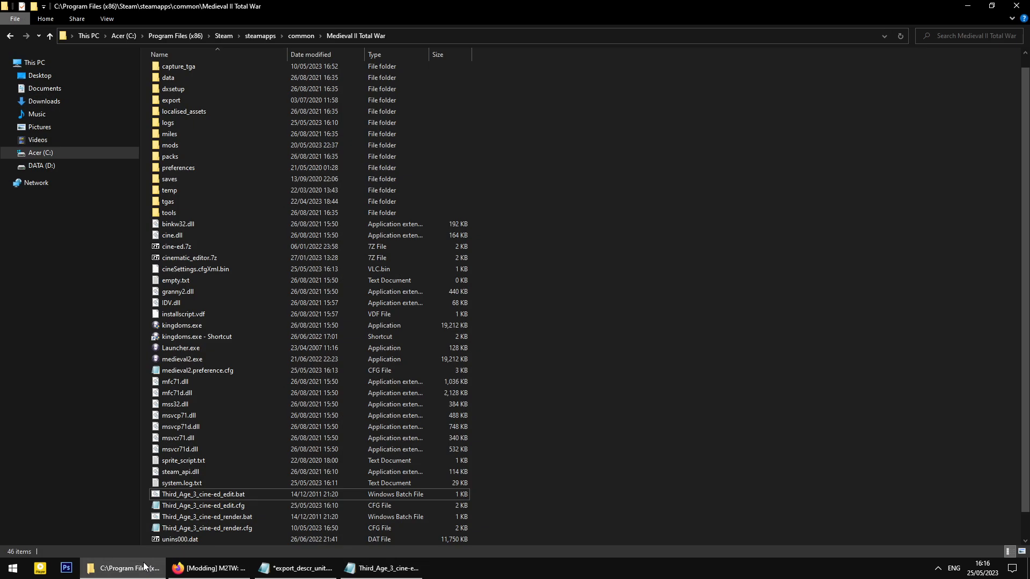
{"action": "left_click", "coordinate": [314, 570]}
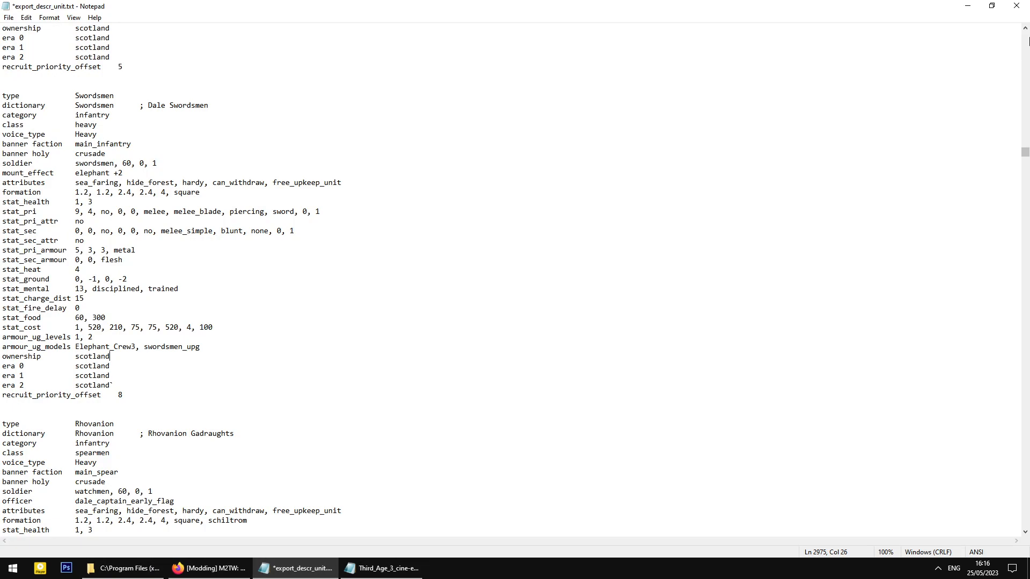
{"action": "left_click", "coordinate": [1024, 5]}
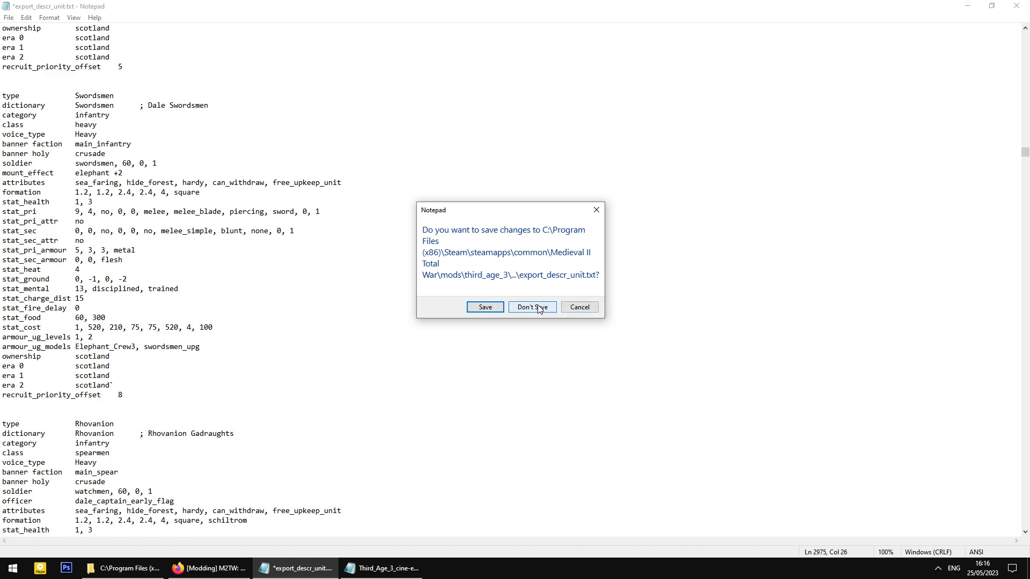
{"action": "left_click", "coordinate": [534, 306]}
{"action": "left_click", "coordinate": [299, 568]}
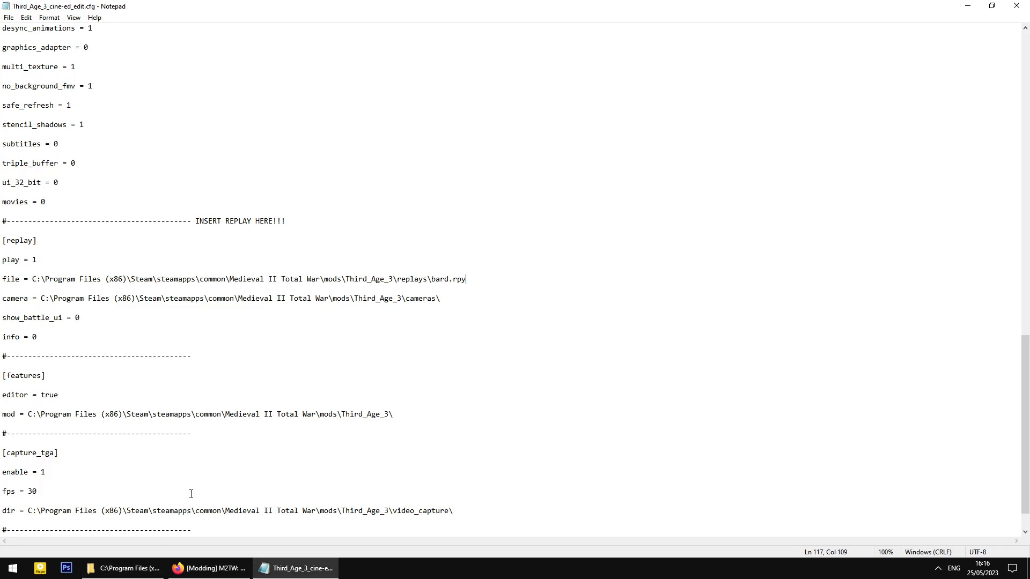
{"action": "left_click", "coordinate": [124, 568]}
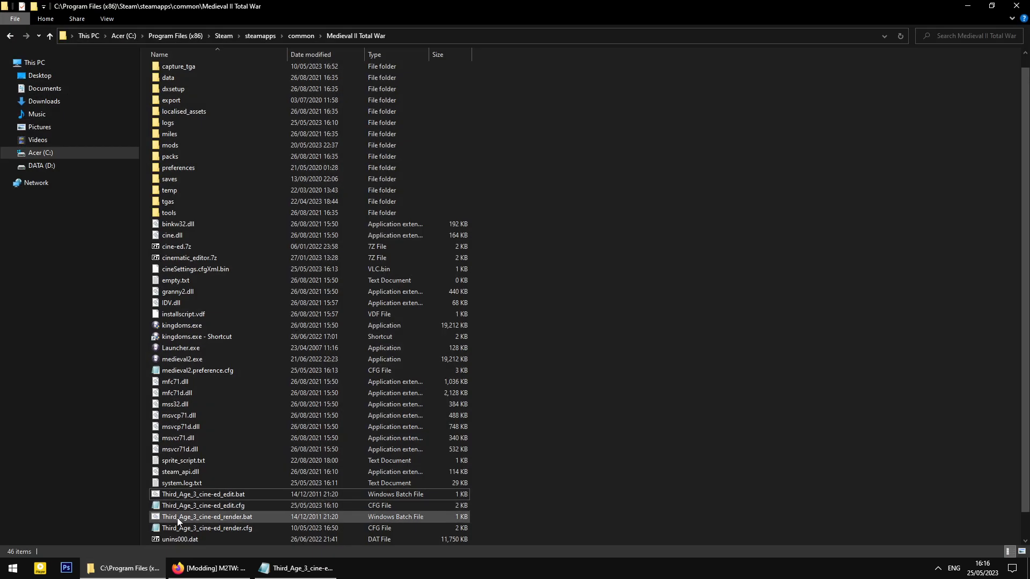
- Look over the four Third_Age_3 cine-ed edit and render files in the game folder
{"action": "scroll", "coordinate": [322, 456], "scroll_direction": "down", "scroll_amount": 1}
{"action": "left_click", "coordinate": [257, 473]}
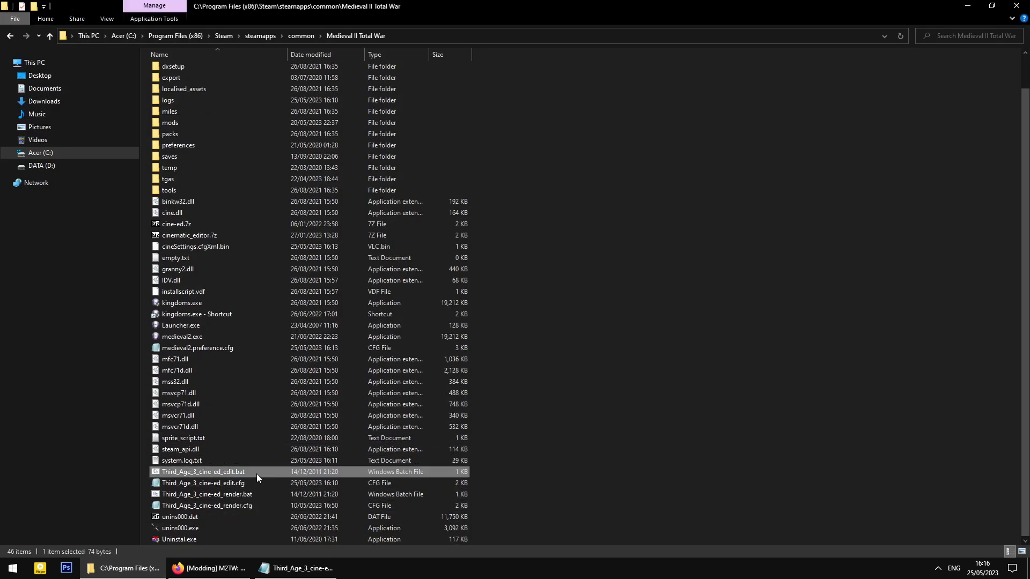
{"action": "left_click_drag", "start_coordinate": [494, 472], "coordinate": [410, 506]}
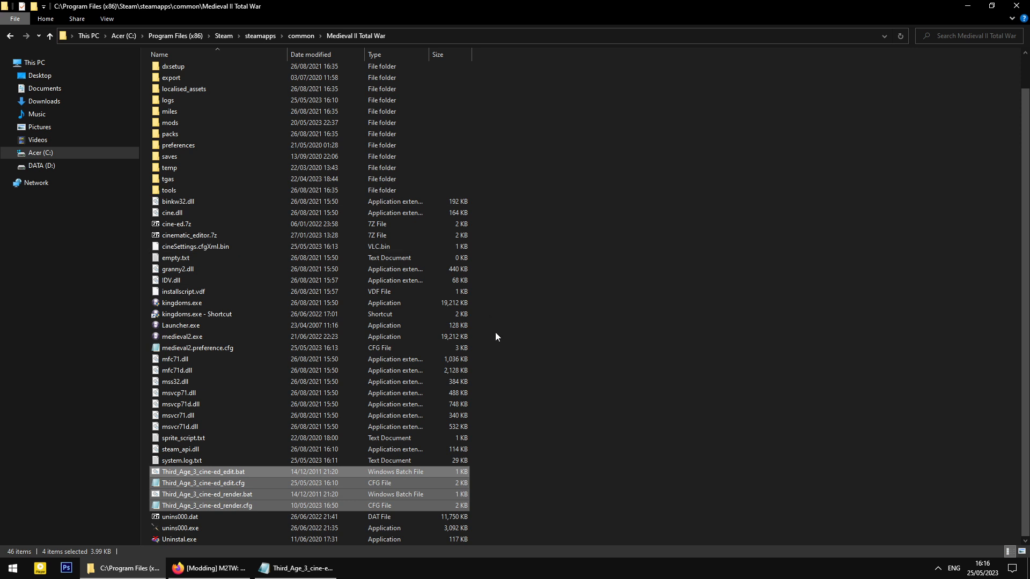
{"action": "left_click", "coordinate": [551, 412]}
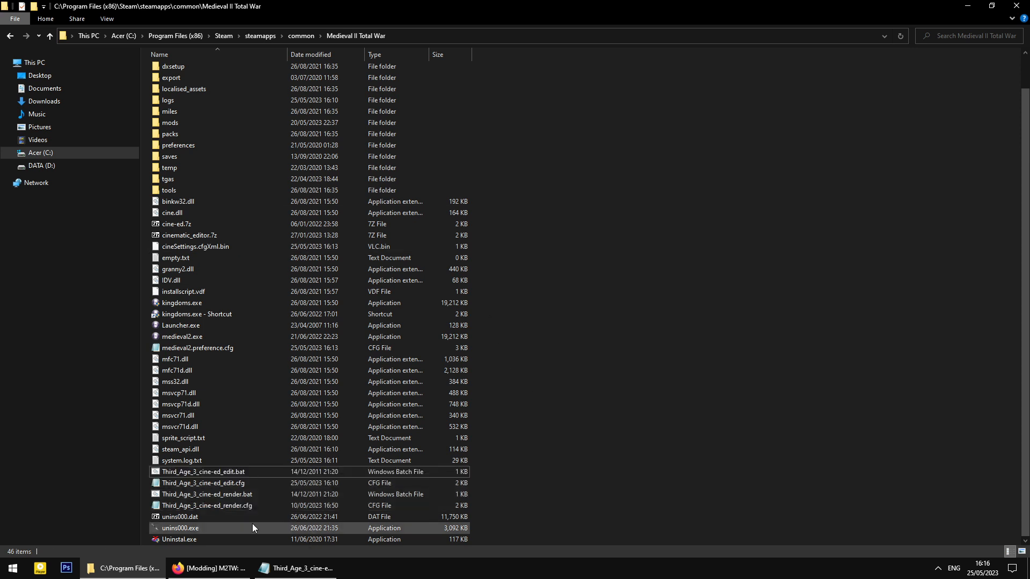
{"action": "left_click", "coordinate": [240, 480]}
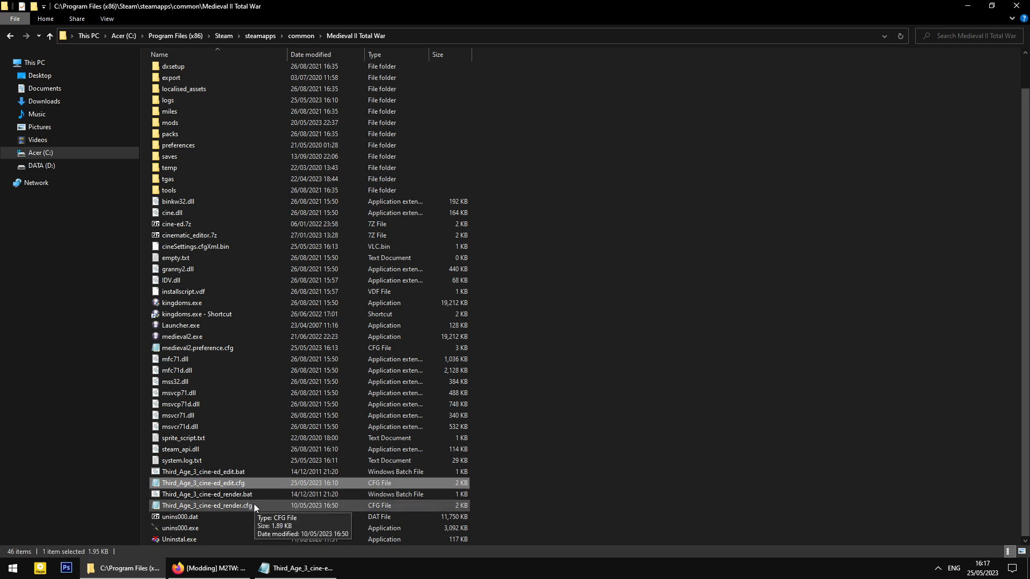
{"action": "left_click", "coordinate": [249, 506]}
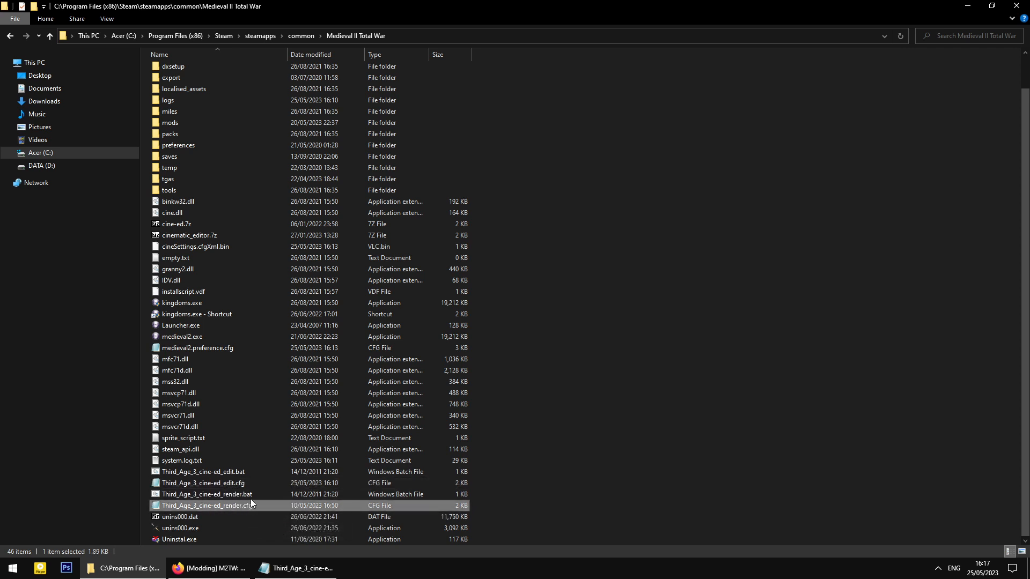
{"action": "left_click", "coordinate": [250, 482]}
{"action": "left_click", "coordinate": [241, 472]}
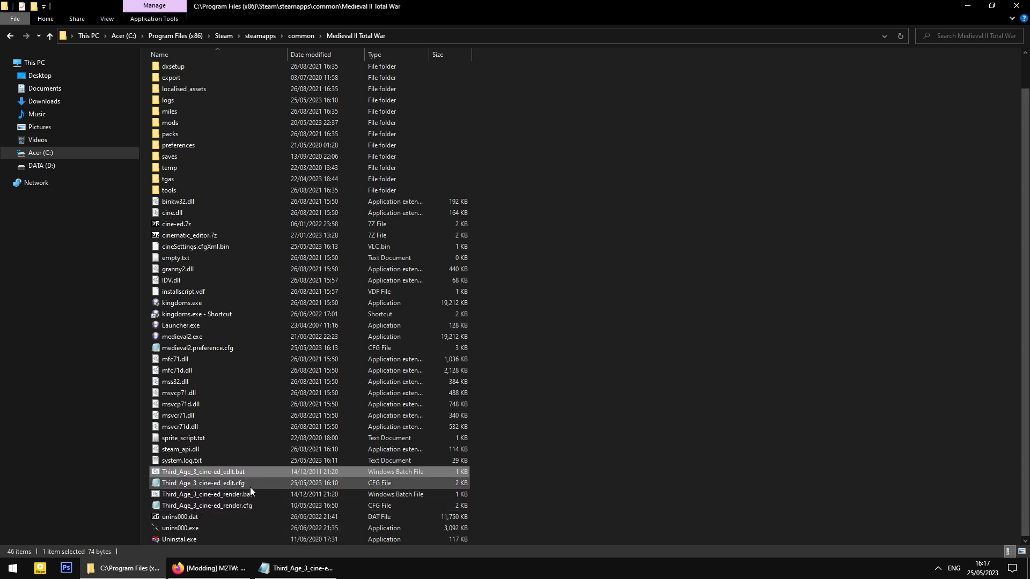
- Review the camera folder path and the replays\bard.rpy path in the cine-ed edit config
{"action": "left_click", "coordinate": [306, 568]}
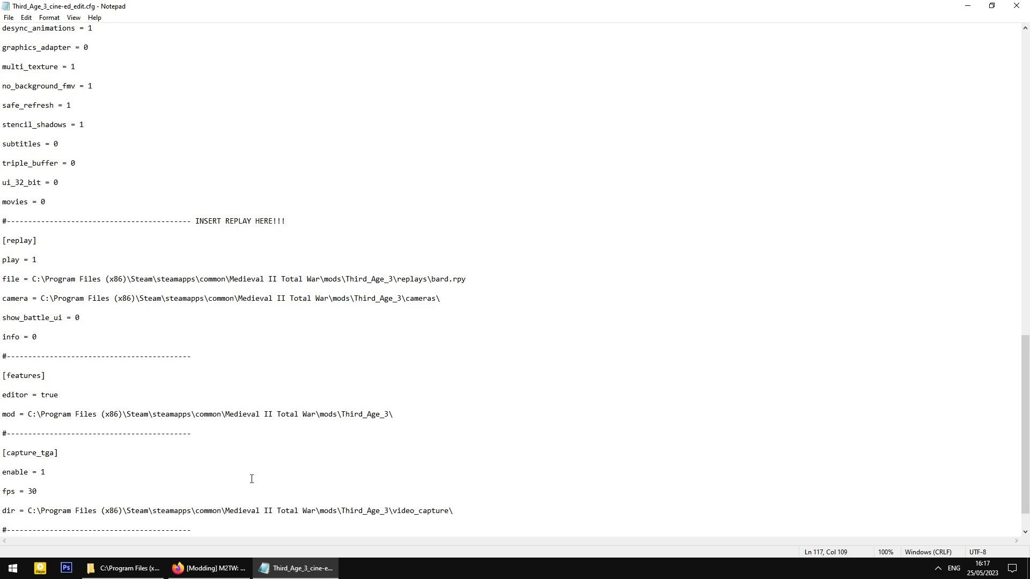
{"action": "left_click", "coordinate": [123, 568]}
{"action": "left_click", "coordinate": [222, 482]}
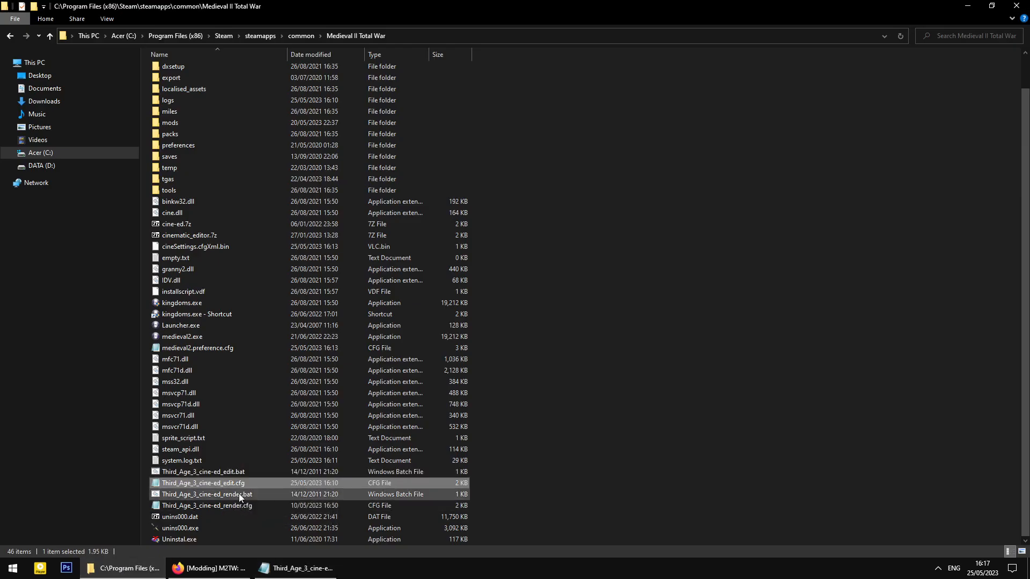
{"action": "left_click", "coordinate": [296, 568]}
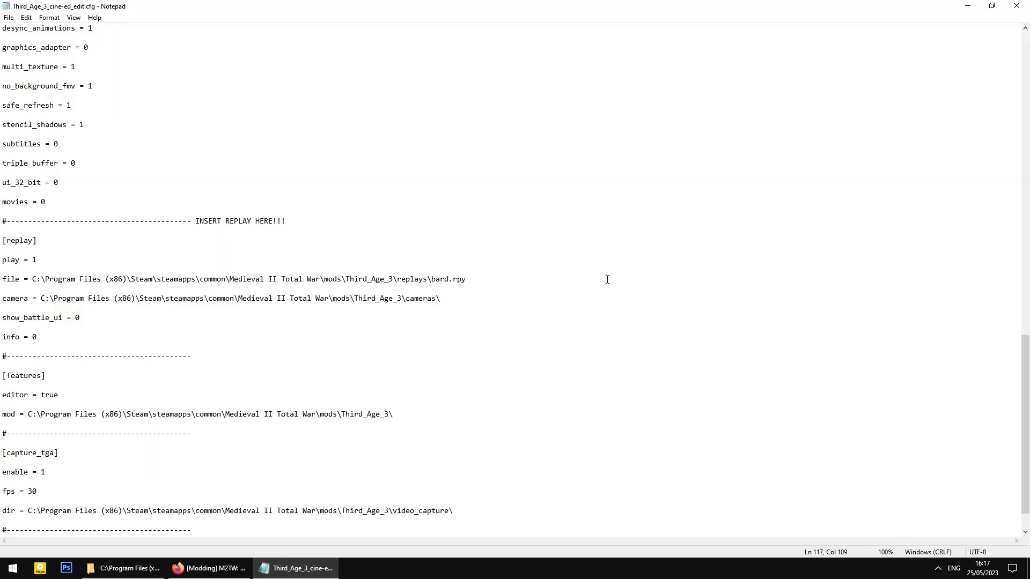
{"action": "left_click", "coordinate": [443, 299]}
{"action": "left_click_drag", "start_coordinate": [447, 300], "coordinate": [41, 298]}
{"action": "key", "text": "Left"}
{"action": "left_click", "coordinate": [451, 305]}
{"action": "left_click", "coordinate": [225, 292]}
{"action": "left_click_drag", "start_coordinate": [466, 279], "coordinate": [383, 279]}
{"action": "left_click", "coordinate": [384, 279]}
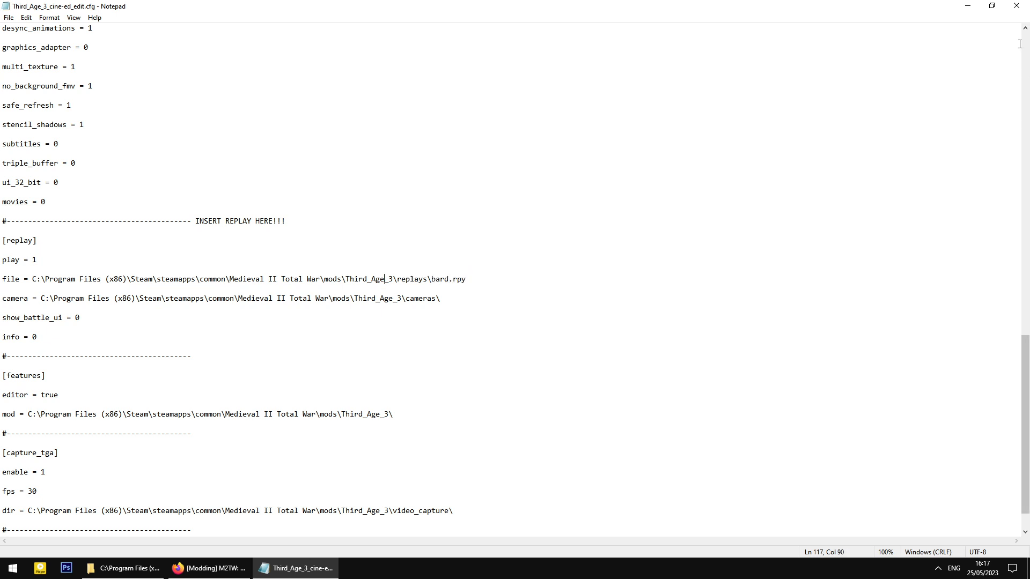
- Close the config and run Third_Age_3_cine-ed_edit.bat to launch the editor
{"action": "left_click", "coordinate": [1017, 13]}
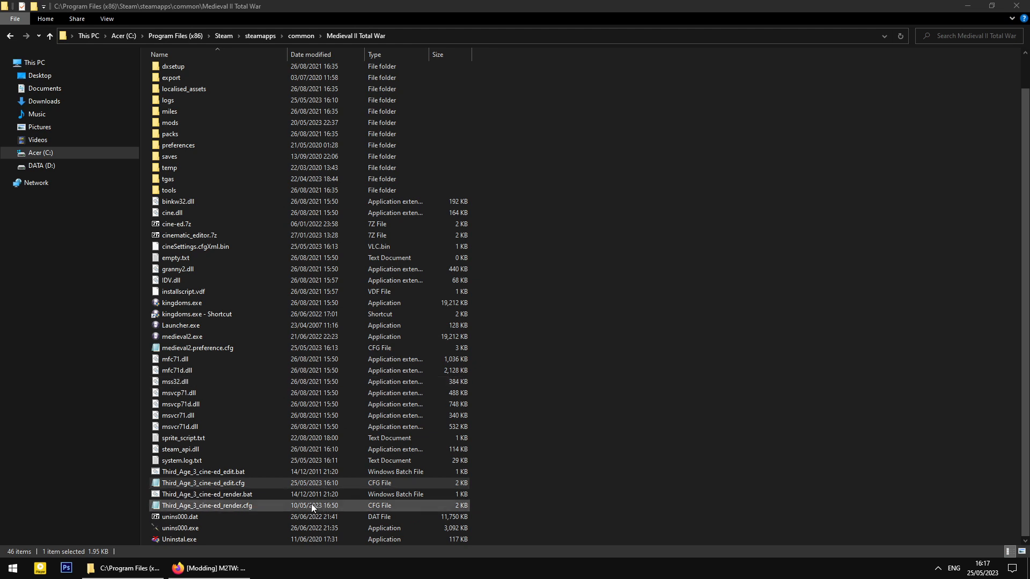
{"action": "left_click", "coordinate": [277, 470]}
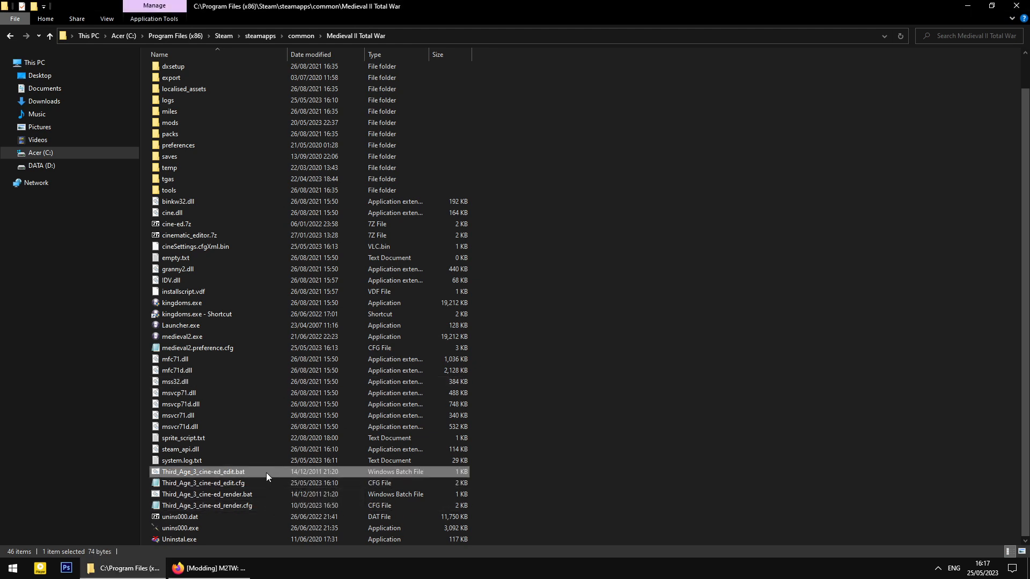
{"action": "left_click", "coordinate": [265, 474]}
{"action": "left_click", "coordinate": [262, 475]}
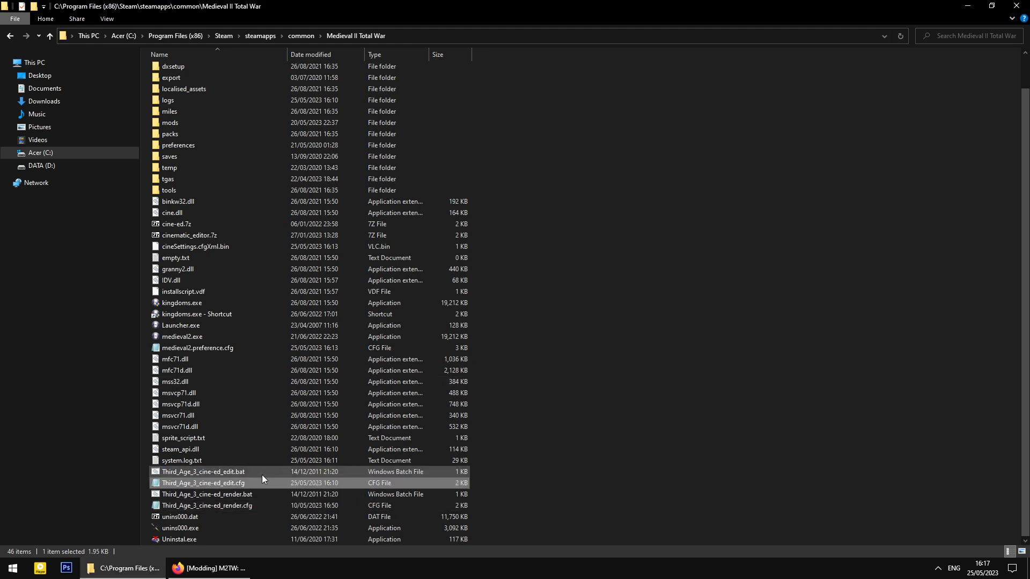
{"action": "double_click", "coordinate": [262, 474]}
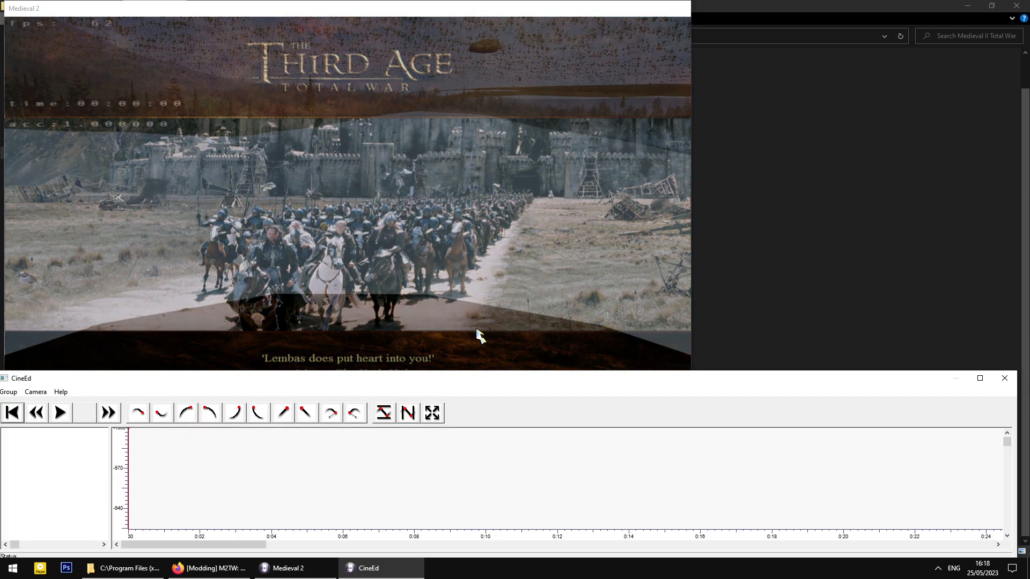
- Tilt the game camera skyward and fly it forward up out of the grass
{"action": "left_click_drag", "start_coordinate": [447, 197], "coordinate": [459, 50]}
{"action": "left_click_drag", "start_coordinate": [483, 177], "coordinate": [482, 136]}
{"action": "key", "text": "w"}
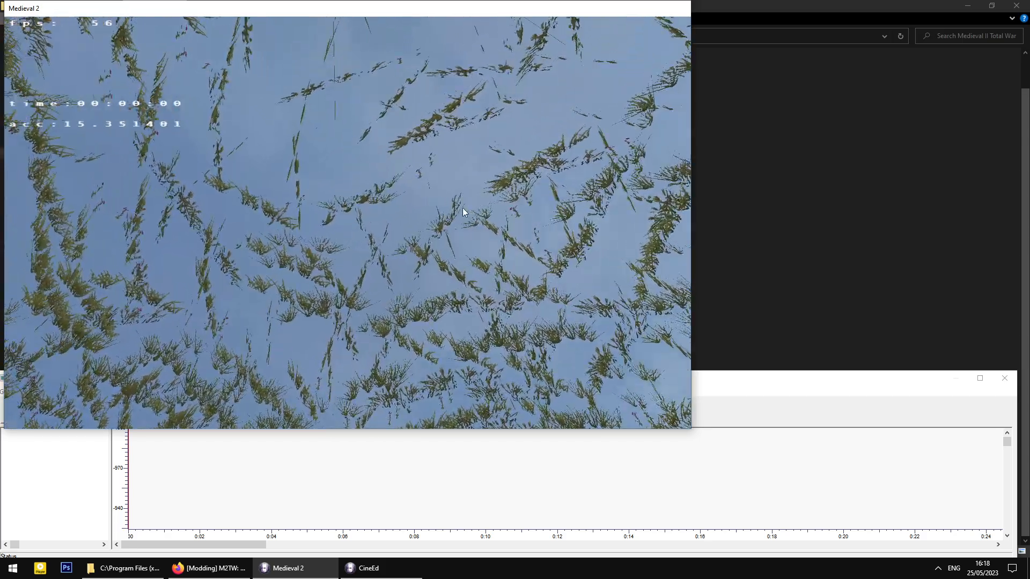
{"action": "left_click_drag", "start_coordinate": [472, 176], "coordinate": [498, 372]}
{"action": "left_click_drag", "start_coordinate": [456, 204], "coordinate": [399, 290]}
{"action": "left_click_drag", "start_coordinate": [378, 225], "coordinate": [364, 267]}
{"action": "key", "text": "w"}
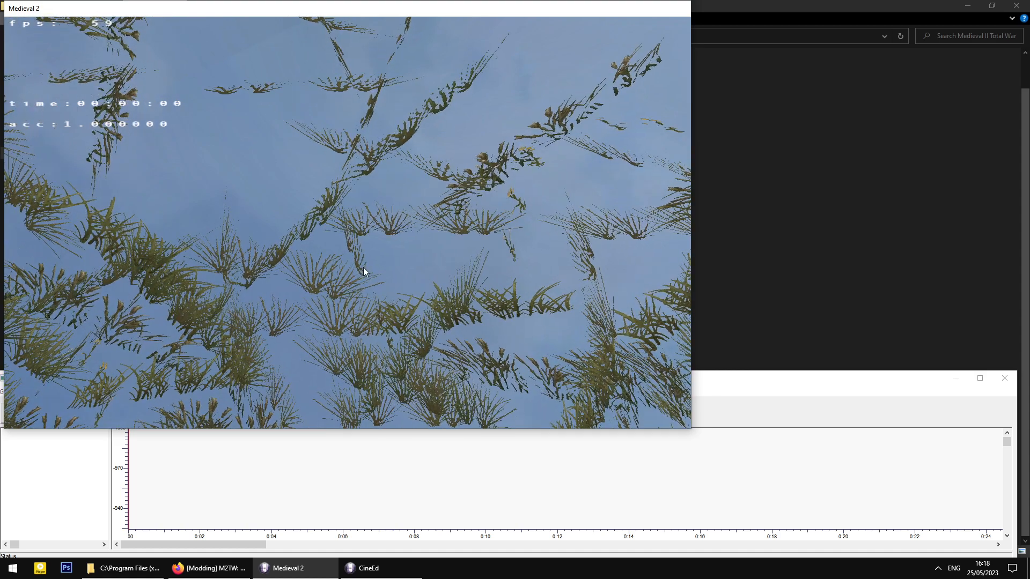
- Fly the camera forward over the field and past the pine trees
{"action": "middle_click_drag", "start_coordinate": [378, 400], "coordinate": [366, 381]}
{"action": "key", "text": "w"}
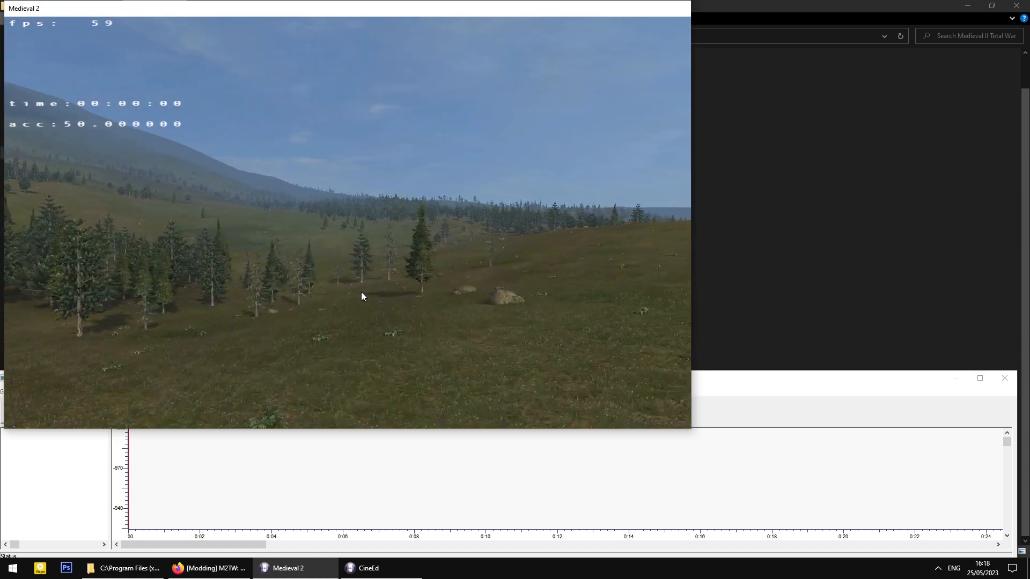
{"action": "key", "text": "w"}
{"action": "key", "text": "w"}
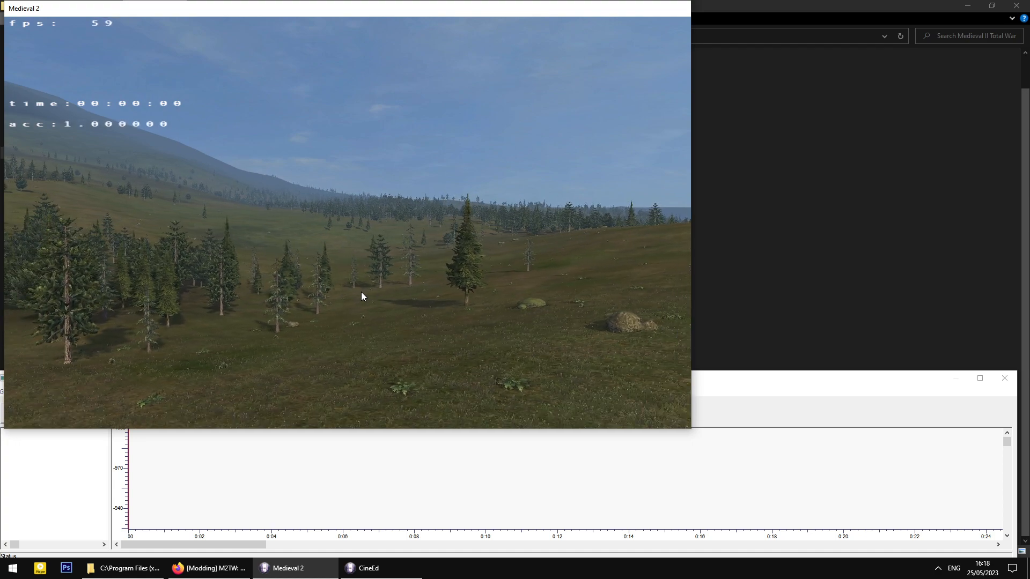
{"action": "key", "text": "w"}
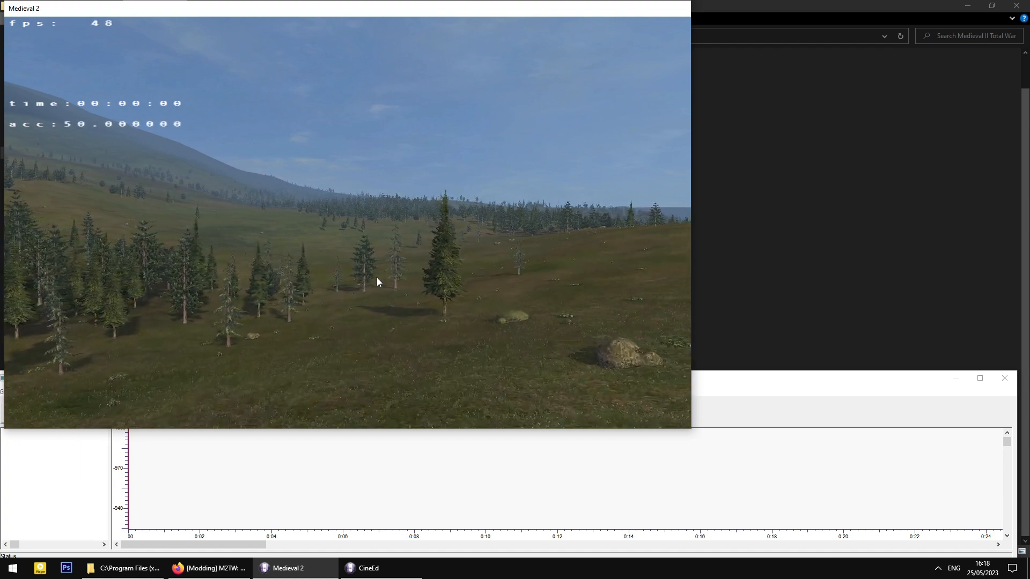
{"action": "middle_click_drag", "start_coordinate": [377, 277], "coordinate": [327, 201]}
{"action": "key", "text": "w"}
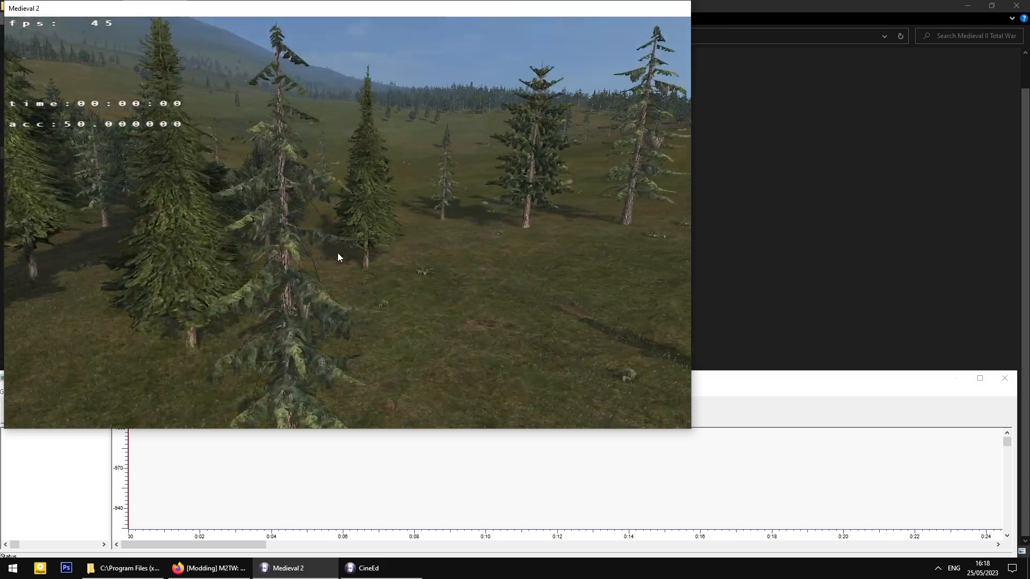
{"action": "key", "text": "w"}
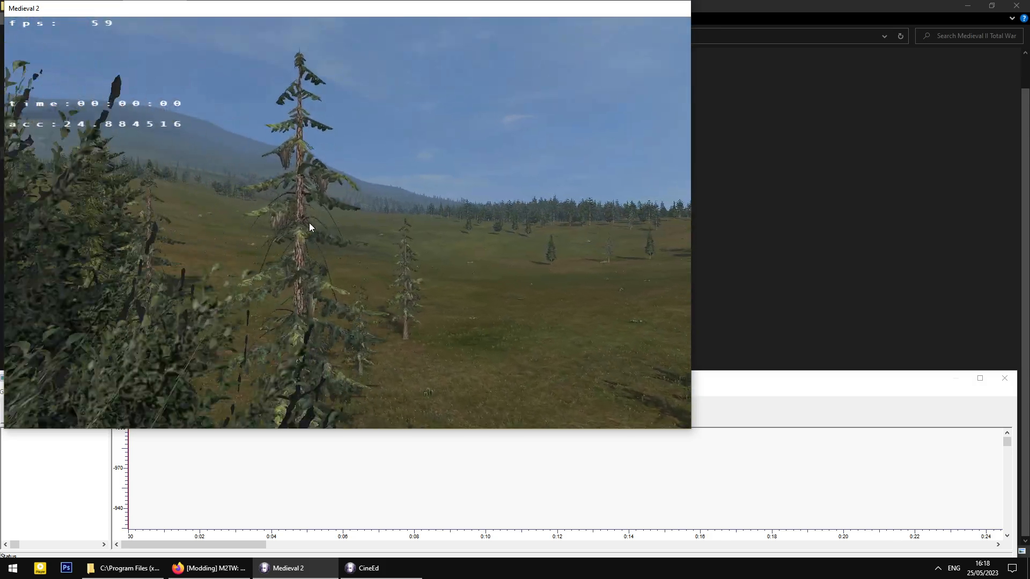
{"action": "middle_click_drag", "start_coordinate": [309, 224], "coordinate": [554, 210]}
- Strafe, circle and back the camera around the blue-coated archer until he sits right of centre
{"action": "key", "text": "w"}
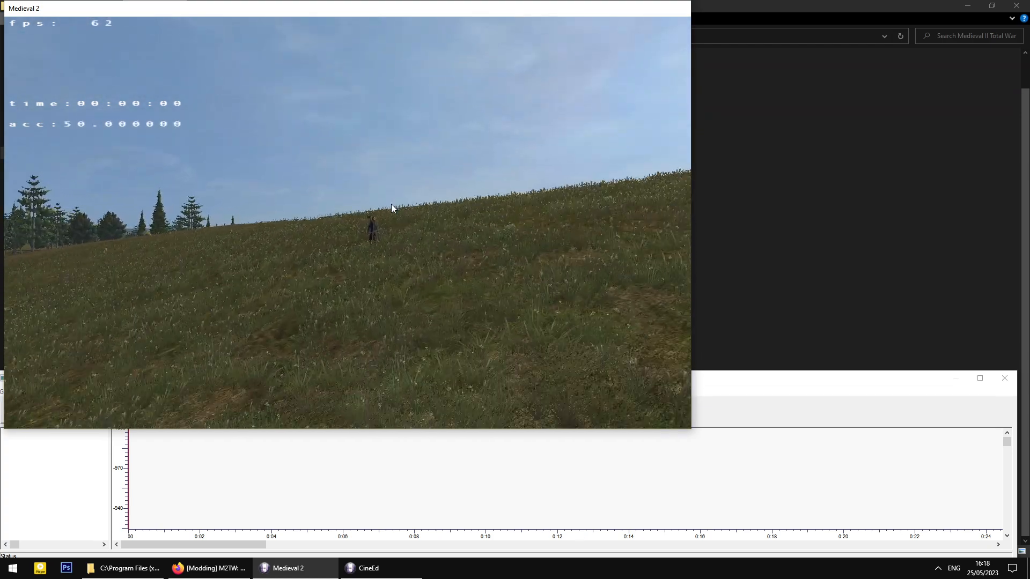
{"action": "key", "text": "w"}
{"action": "key", "text": "w"}
{"action": "key", "text": "a"}
{"action": "key", "text": "s"}
{"action": "key", "text": "s"}
{"action": "key", "text": "d"}
{"action": "key", "text": "w"}
{"action": "key", "text": "e"}
{"action": "key", "text": "s"}
- Circle, strafe and dolly the camera around the archer until he faces it head-on
{"action": "key", "text": "a"}
{"action": "key", "text": "d"}
{"action": "key", "text": "a"}
{"action": "key", "text": "d"}
{"action": "key", "text": "d"}
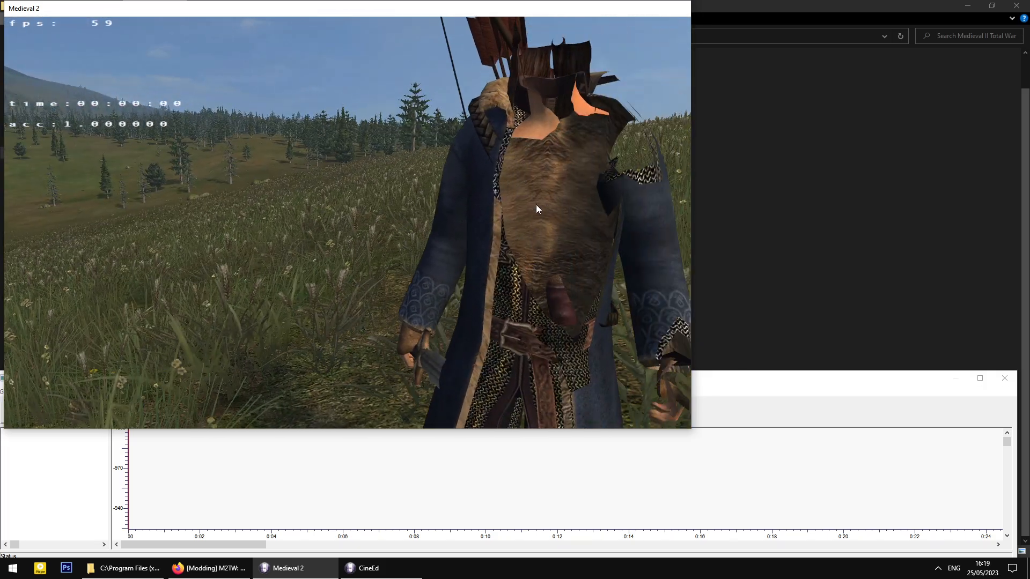
{"action": "key", "text": "s"}
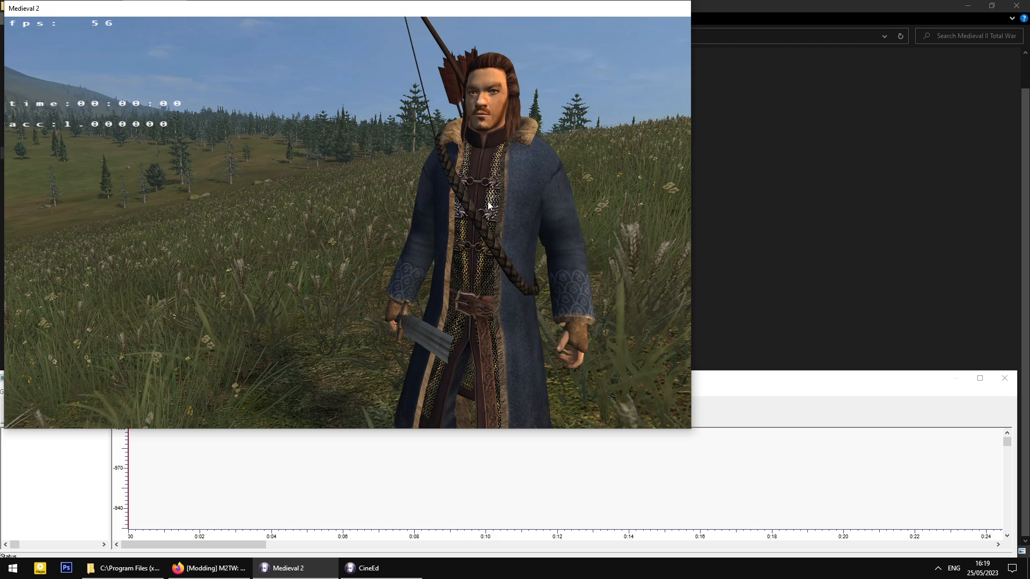
{"action": "middle_click_drag", "start_coordinate": [488, 203], "coordinate": [548, 237]}
{"action": "key", "text": "w"}
{"action": "key", "text": "w"}
{"action": "key", "text": "s"}
{"action": "key", "text": "s"}
{"action": "key", "text": "w"}
{"action": "key", "text": "d"}
{"action": "key", "text": "s"}
{"action": "key", "text": "d"}
{"action": "key", "text": "s"}
{"action": "key", "text": "a"}
{"action": "key", "text": "s"}
{"action": "middle_click_drag", "start_coordinate": [379, 208], "coordinate": [357, 220]}
{"action": "key", "text": "w"}
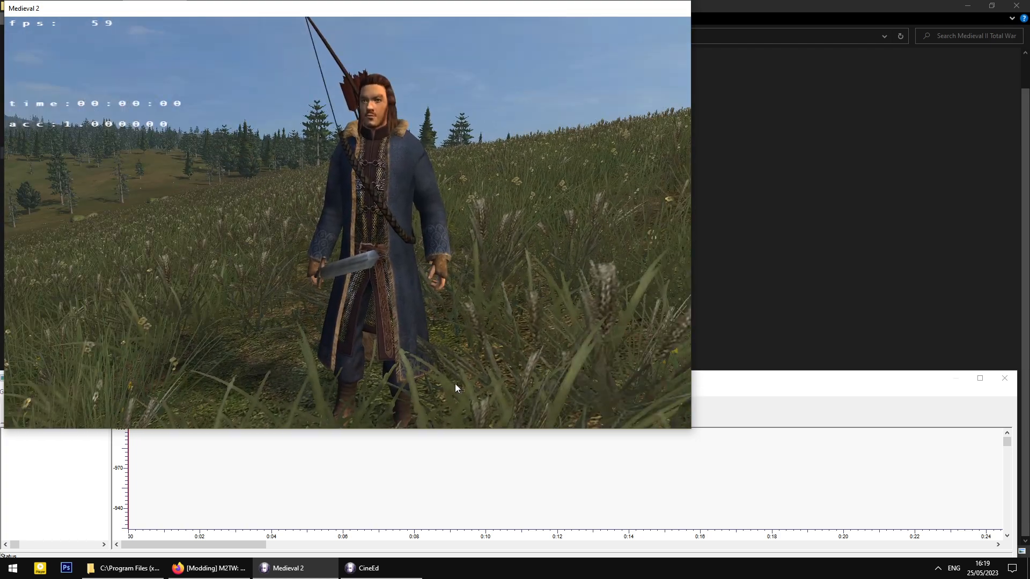
{"action": "key", "text": "s"}
{"action": "key", "text": "w"}
{"action": "mouse_move", "coordinate": [425, 230]}
{"action": "middle_mouse_down"}
{"action": "mouse_move", "coordinate": [420, 209]}
{"action": "mouse_move", "coordinate": [420, 222]}
{"action": "middle_mouse_up"}
{"action": "key", "text": "w"}
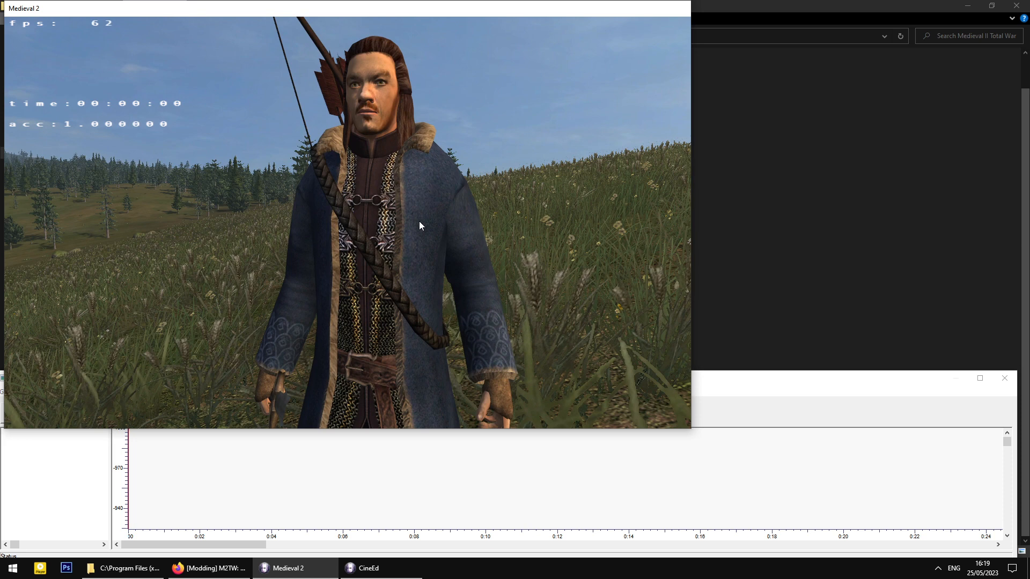
- Fine-tune the view angle to frame the archer full-length, then open CineEd's Camera menu
{"action": "mouse_move", "coordinate": [419, 221]}
{"action": "middle_mouse_down"}
{"action": "mouse_move", "coordinate": [429, 182]}
{"action": "mouse_move", "coordinate": [410, 142]}
{"action": "mouse_move", "coordinate": [436, 222]}
{"action": "mouse_move", "coordinate": [409, 194]}
{"action": "mouse_move", "coordinate": [419, 210]}
{"action": "middle_mouse_up"}
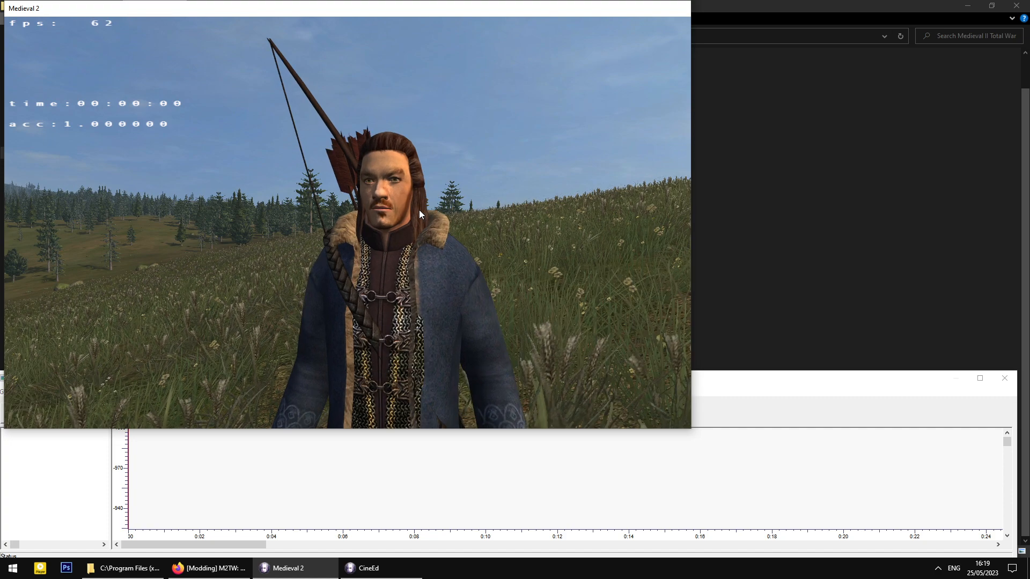
{"action": "mouse_move", "coordinate": [420, 211]}
{"action": "middle_mouse_down"}
{"action": "mouse_move", "coordinate": [452, 225]}
{"action": "mouse_move", "coordinate": [437, 231]}
{"action": "mouse_move", "coordinate": [438, 299]}
{"action": "mouse_move", "coordinate": [421, 221]}
{"action": "mouse_move", "coordinate": [452, 308]}
{"action": "mouse_move", "coordinate": [424, 237]}
{"action": "mouse_move", "coordinate": [423, 205]}
{"action": "mouse_move", "coordinate": [422, 224]}
{"action": "mouse_move", "coordinate": [419, 214]}
{"action": "mouse_move", "coordinate": [437, 216]}
{"action": "middle_mouse_up"}
{"action": "scroll", "coordinate": [438, 228], "scroll_direction": "down", "scroll_amount": 3}
{"action": "scroll", "coordinate": [421, 221], "scroll_direction": "up", "scroll_amount": 2}
{"action": "scroll", "coordinate": [420, 210], "scroll_direction": "up", "scroll_amount": 2}
{"action": "scroll", "coordinate": [419, 210], "scroll_direction": "down", "scroll_amount": 2}
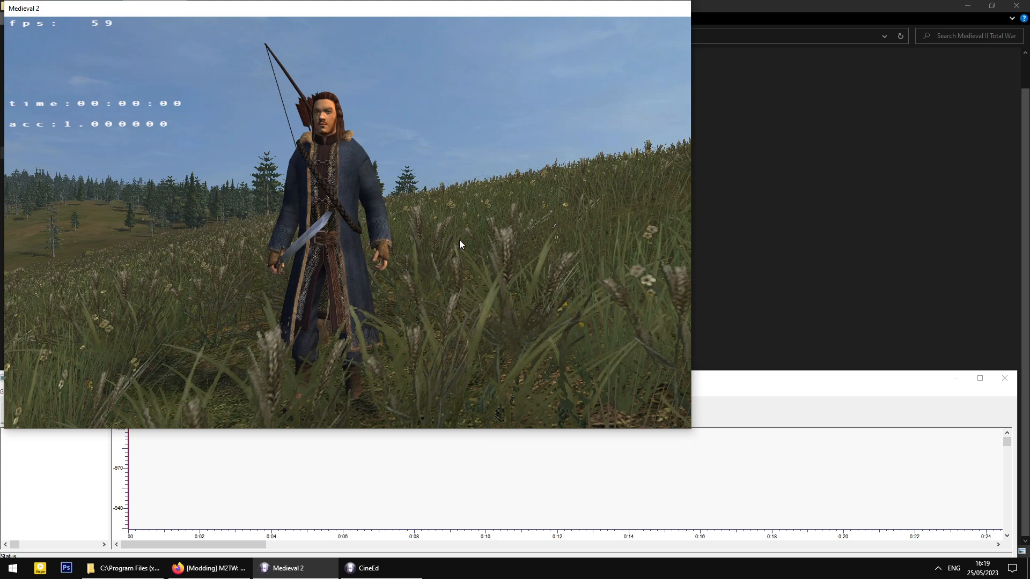
{"action": "mouse_move", "coordinate": [453, 219]}
{"action": "middle_mouse_down"}
{"action": "mouse_move", "coordinate": [287, 226]}
{"action": "mouse_move", "coordinate": [623, 232]}
{"action": "mouse_move", "coordinate": [357, 231]}
{"action": "mouse_move", "coordinate": [479, 230]}
{"action": "mouse_move", "coordinate": [446, 231]}
{"action": "middle_mouse_up"}
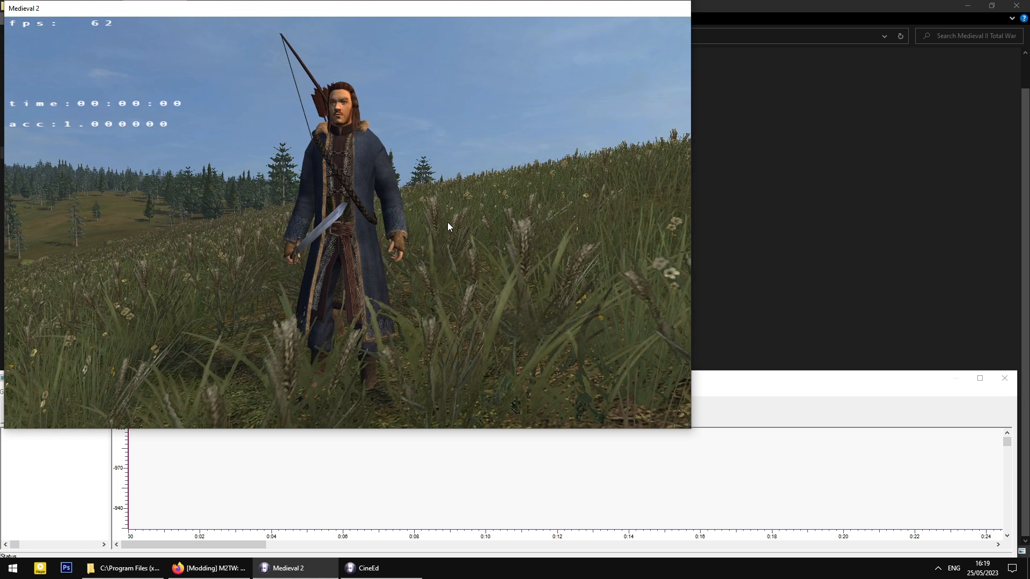
{"action": "scroll", "coordinate": [448, 222], "scroll_direction": "down", "scroll_amount": 2}
{"action": "scroll", "coordinate": [447, 222], "scroll_direction": "up", "scroll_amount": 3}
{"action": "scroll", "coordinate": [447, 222], "scroll_direction": "down", "scroll_amount": 3}
{"action": "scroll", "coordinate": [447, 222], "scroll_direction": "down", "scroll_amount": 3}
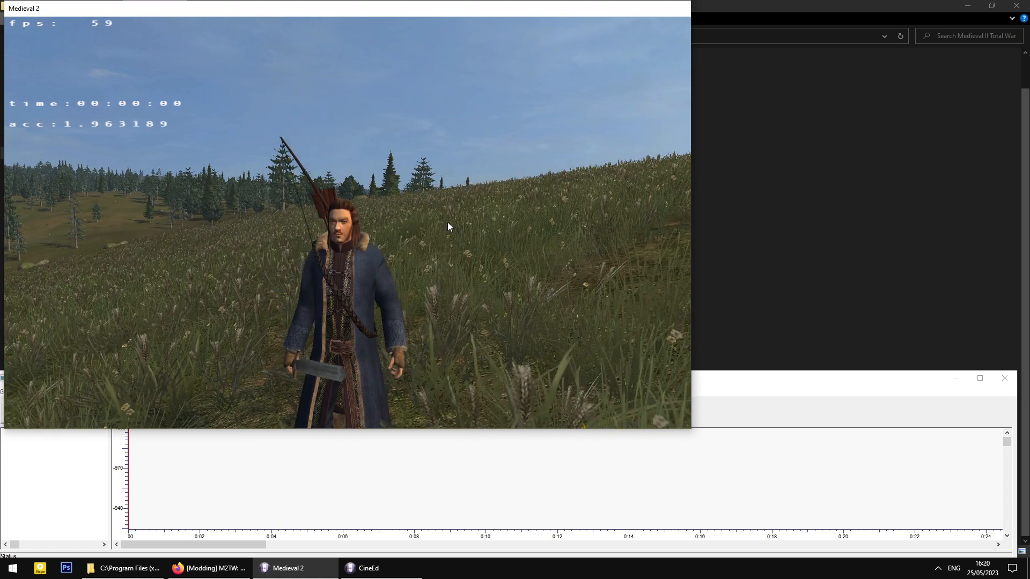
{"action": "scroll", "coordinate": [447, 222], "scroll_direction": "up", "scroll_amount": 5}
{"action": "scroll", "coordinate": [447, 222], "scroll_direction": "down", "scroll_amount": 2}
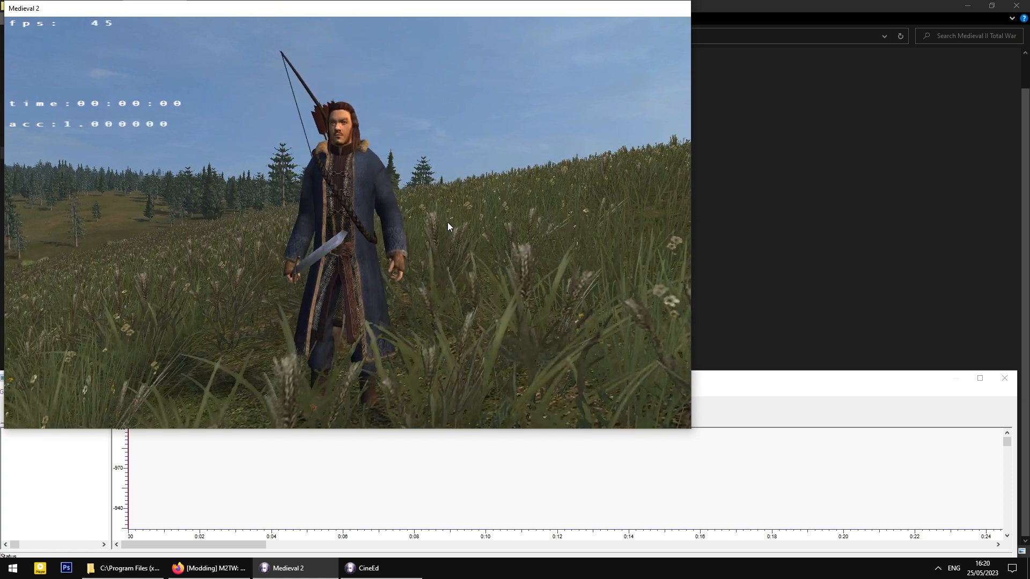
{"action": "middle_click_drag", "start_coordinate": [447, 222], "coordinate": [465, 221]}
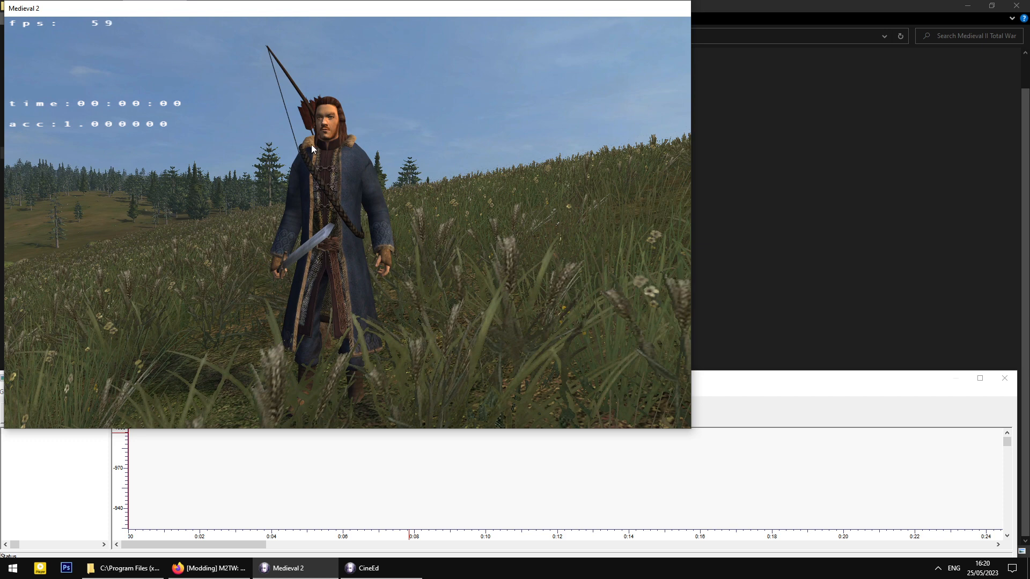
{"action": "middle_click_drag", "start_coordinate": [391, 247], "coordinate": [390, 244]}
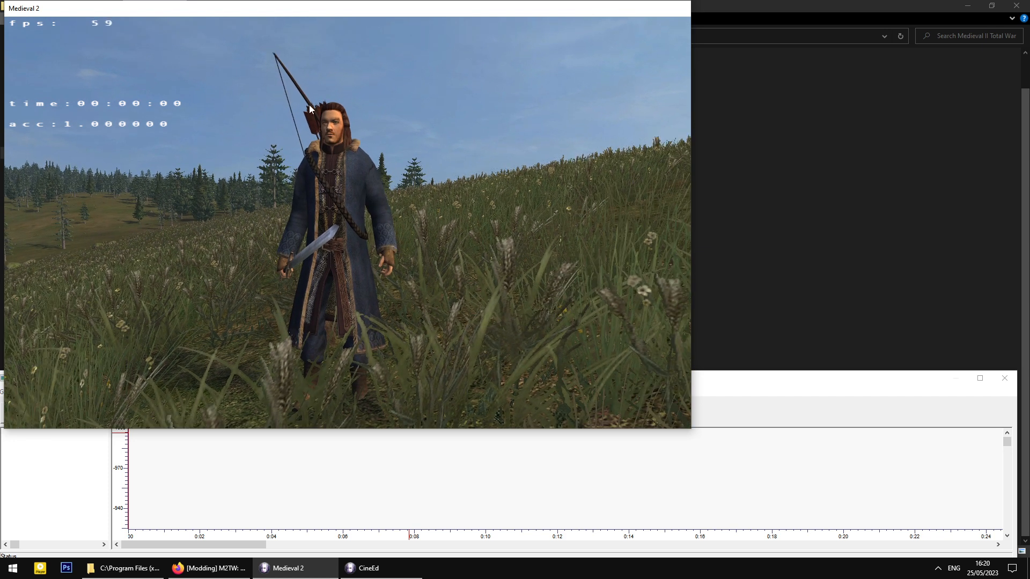
{"action": "middle_click_drag", "start_coordinate": [388, 330], "coordinate": [391, 331]}
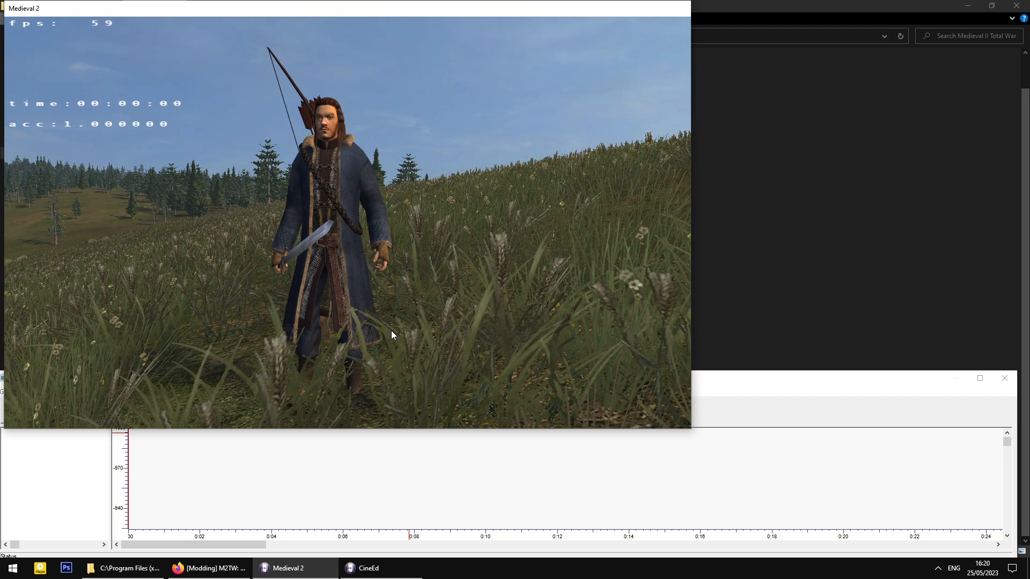
{"action": "left_click", "coordinate": [323, 511]}
{"action": "left_click", "coordinate": [42, 394]}
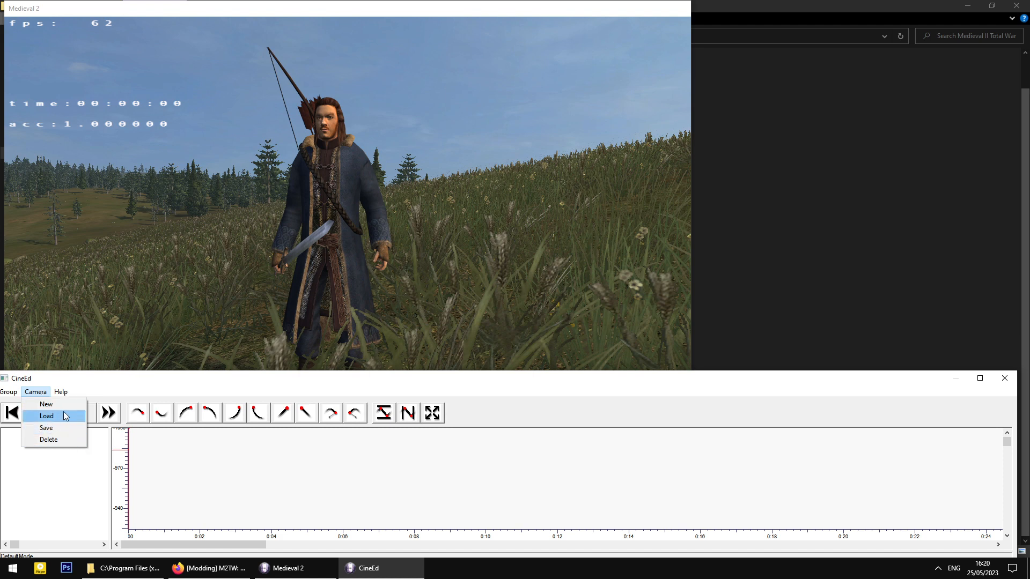
- Choose Camera > New in CineEd, then press Space in the game to leave cine camera view
{"action": "left_click", "coordinate": [40, 396]}
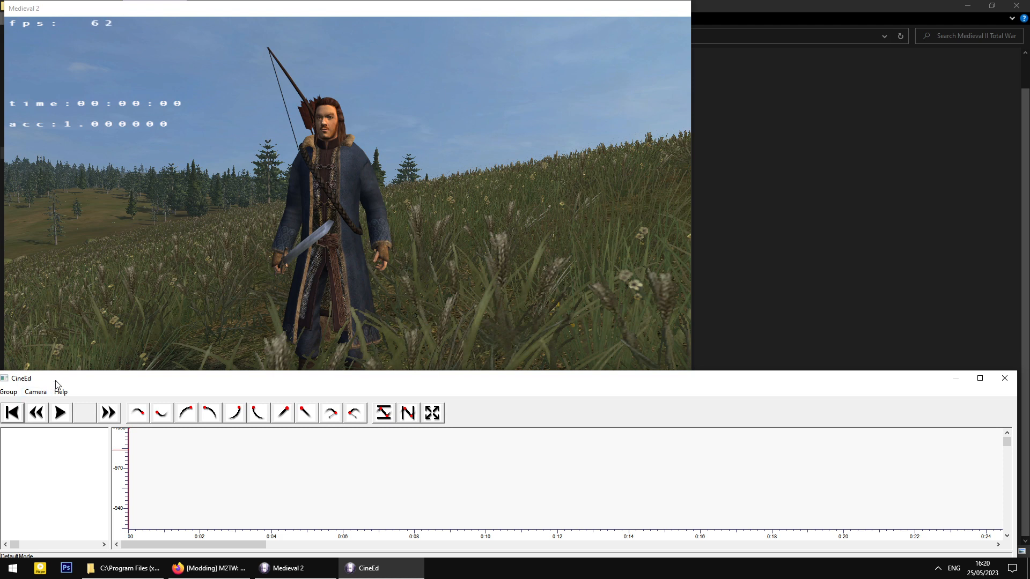
{"action": "left_click_drag", "start_coordinate": [54, 385], "coordinate": [57, 384]}
{"action": "left_click", "coordinate": [42, 395]}
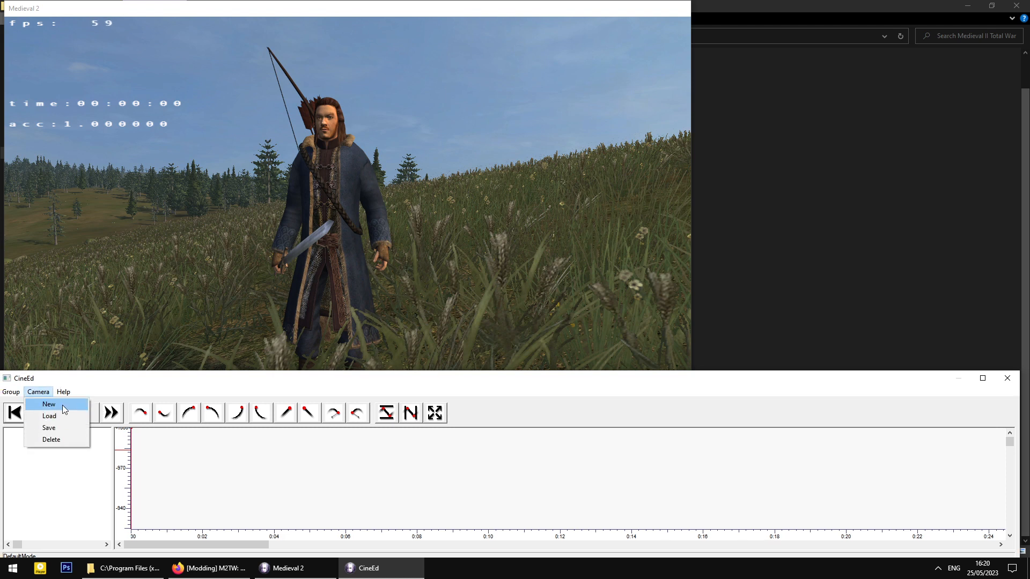
{"action": "left_click", "coordinate": [62, 405]}
{"action": "left_click", "coordinate": [275, 292]}
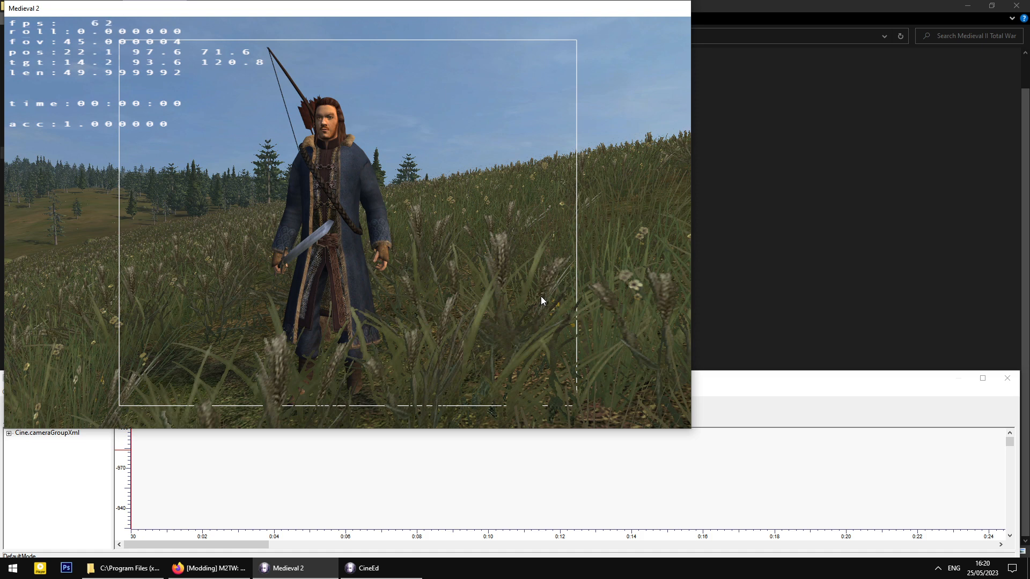
{"action": "key", "text": "space"}
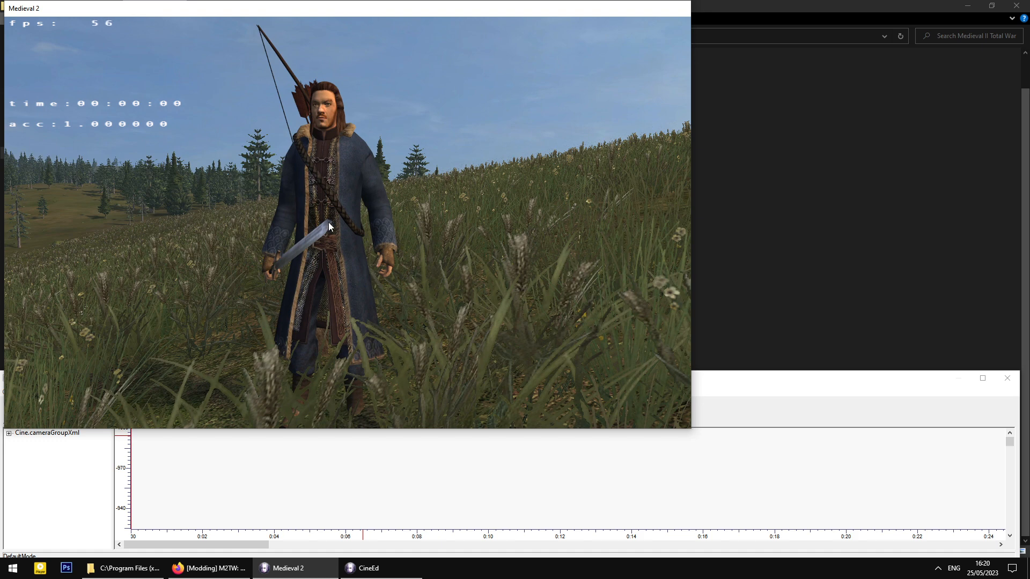
{"action": "left_click", "coordinate": [24, 455]}
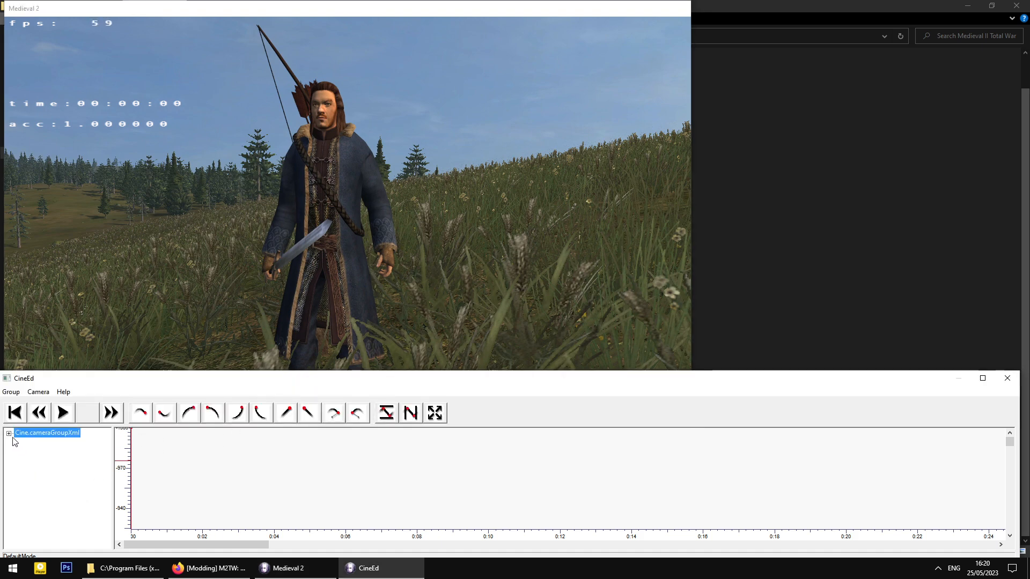
- Expand Cine.cameraGroupXml and NoName.cam to show the Position and Focus X, Y, Z tracks
{"action": "left_click", "coordinate": [9, 434]}
{"action": "left_click", "coordinate": [9, 433]}
{"action": "left_click", "coordinate": [9, 433]}
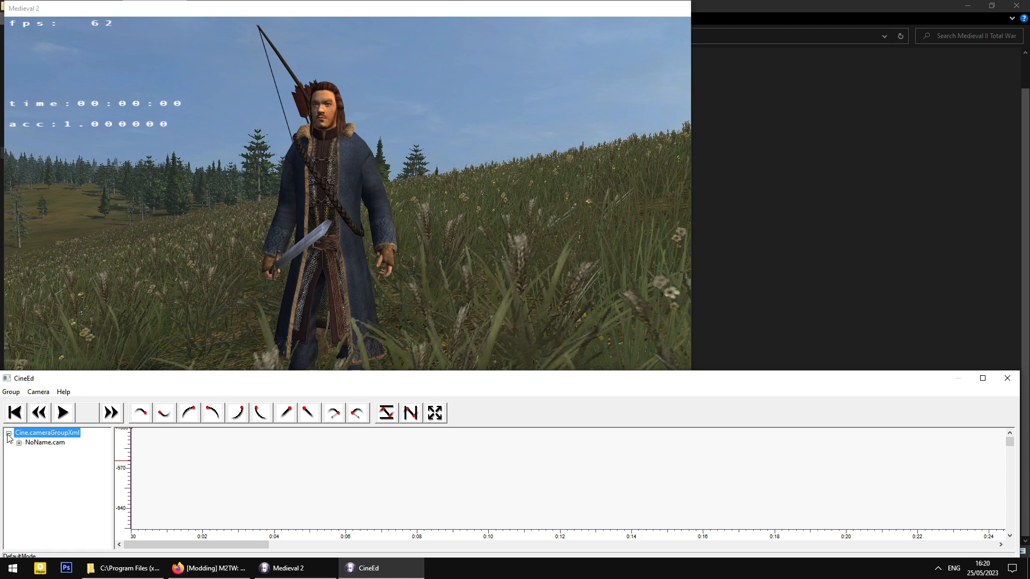
{"action": "left_click", "coordinate": [36, 443]}
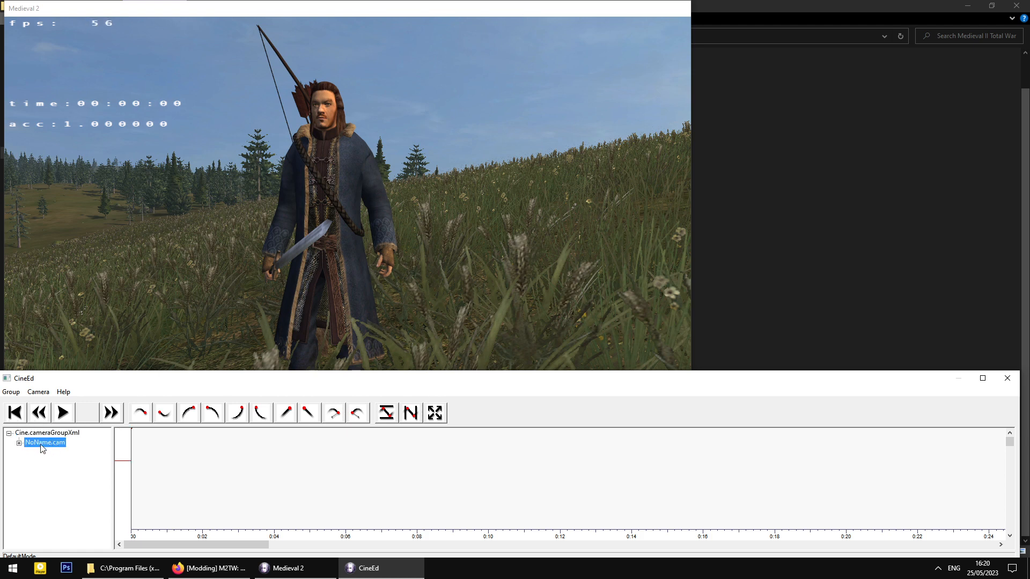
{"action": "left_click", "coordinate": [19, 444]}
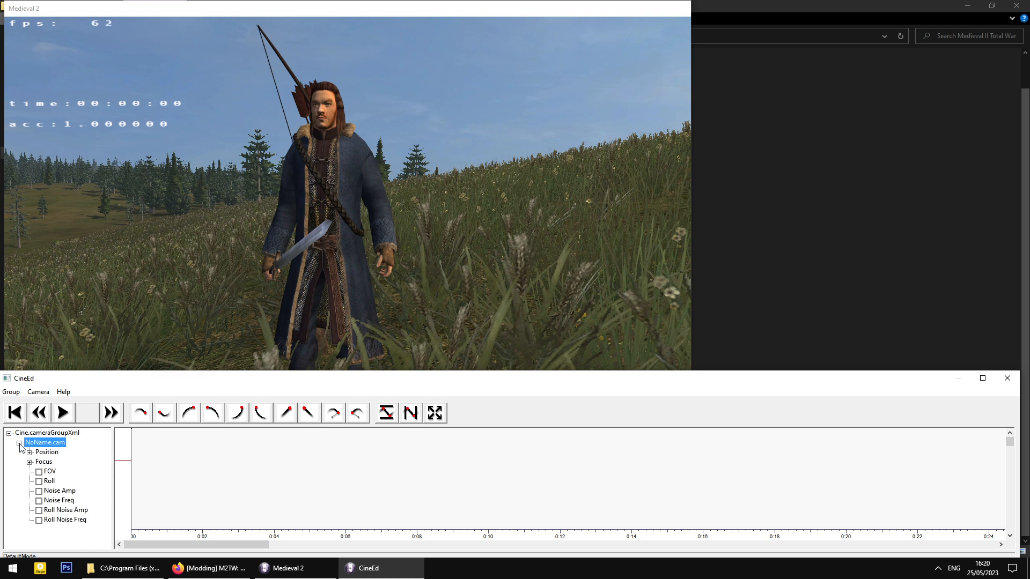
{"action": "left_click", "coordinate": [29, 454]}
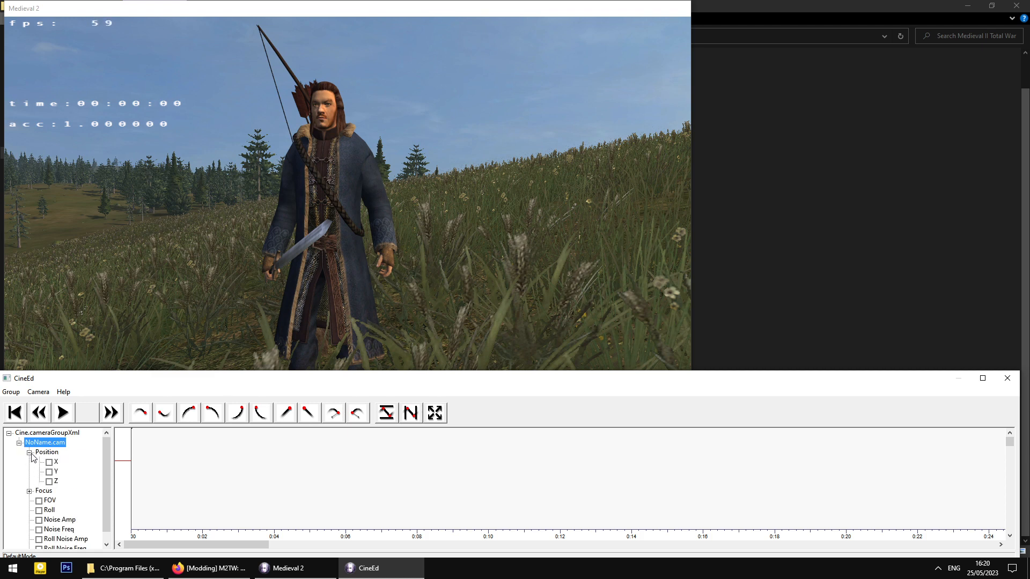
{"action": "left_click", "coordinate": [30, 491]}
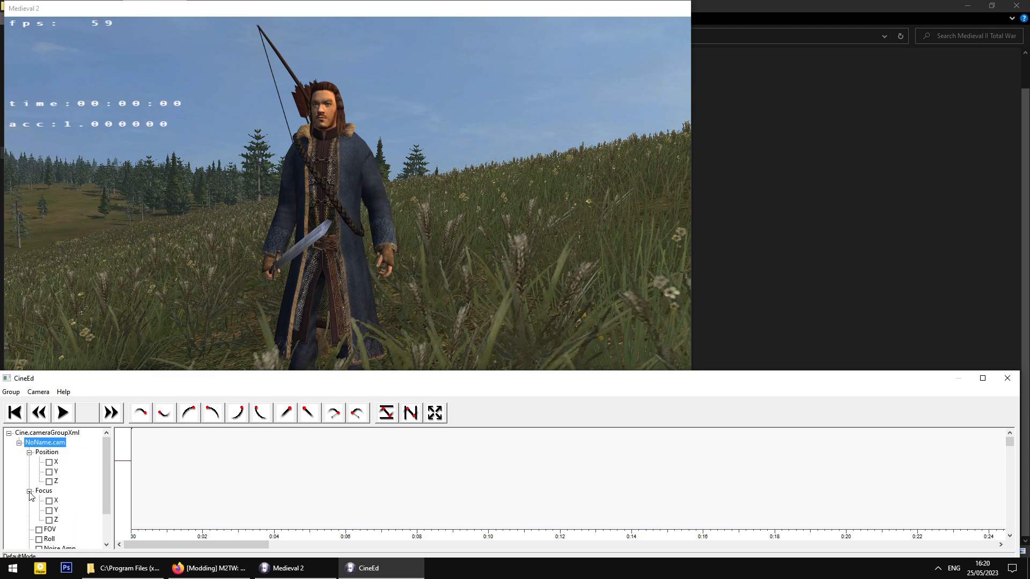
- Jump the playback time to 0:08, then drag it back to 0:00
{"action": "left_click", "coordinate": [136, 478]}
{"action": "left_click", "coordinate": [131, 481]}
{"action": "left_click", "coordinate": [416, 489]}
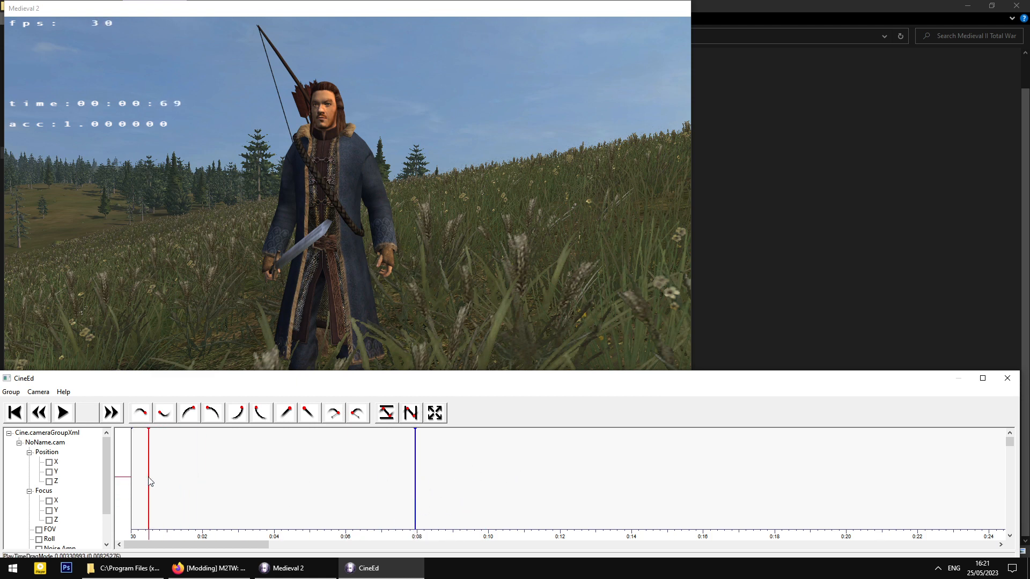
{"action": "left_click_drag", "start_coordinate": [144, 486], "coordinate": [134, 490]}
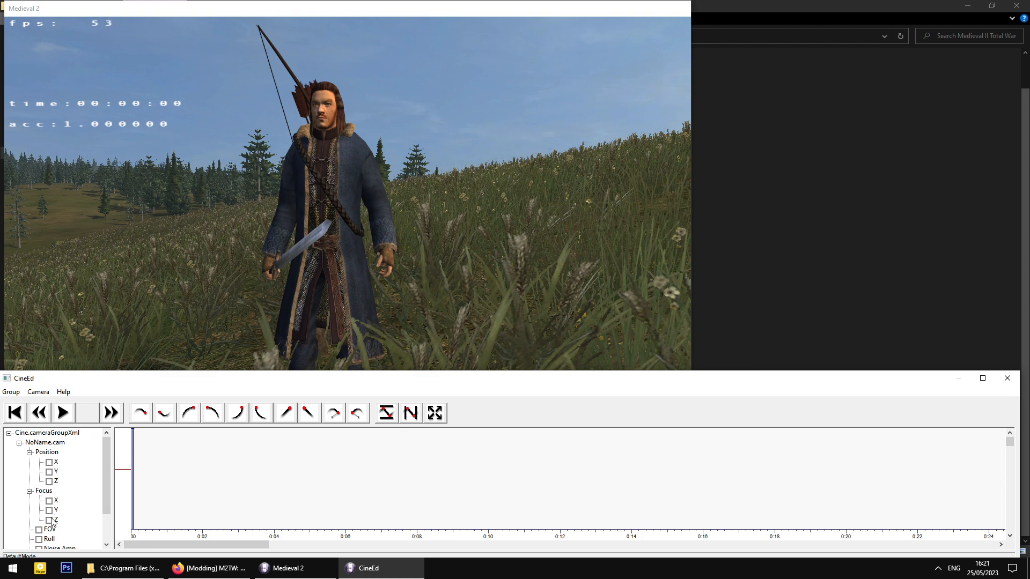
- Tick the Position X, Y and Focus X, Y, Z checkboxes to plot their curves on the timeline
{"action": "left_click", "coordinate": [50, 463]}
{"action": "left_click", "coordinate": [49, 472]}
{"action": "left_click", "coordinate": [49, 500]}
{"action": "left_click", "coordinate": [49, 511]}
{"action": "left_click", "coordinate": [50, 519]}
{"action": "left_click", "coordinate": [155, 503]}
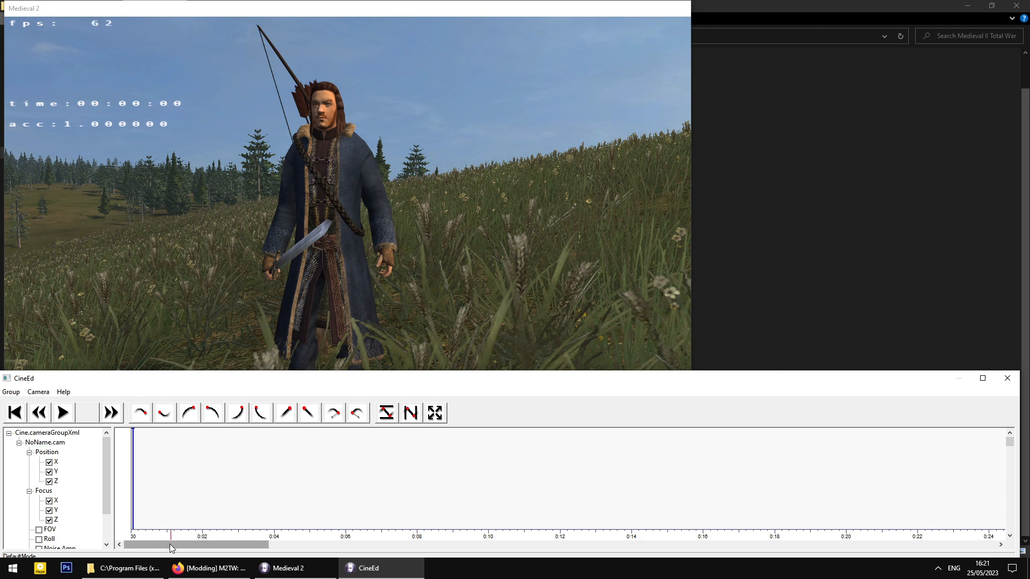
{"action": "left_click_drag", "start_coordinate": [170, 544], "coordinate": [133, 539]}
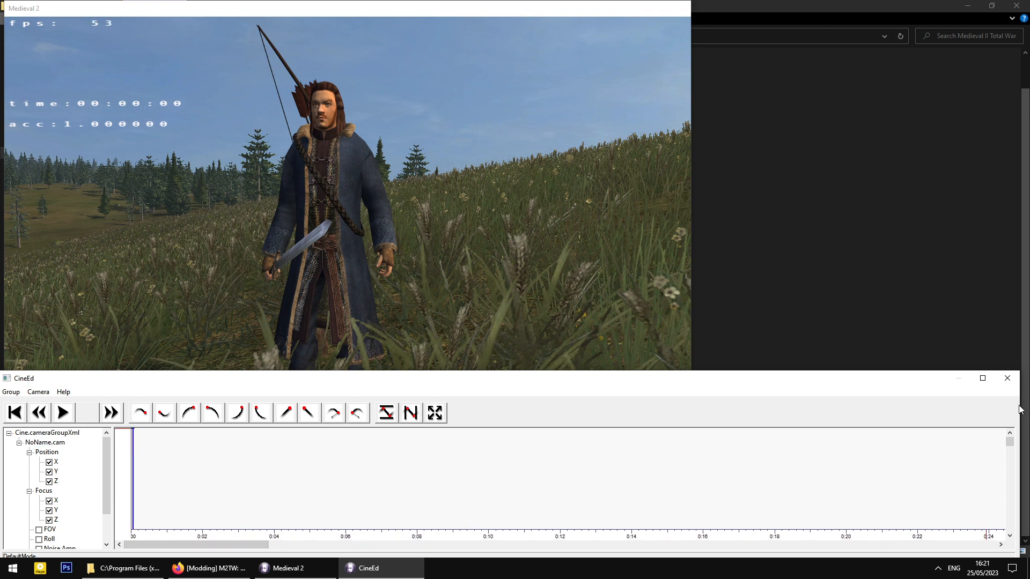
{"action": "left_click_drag", "start_coordinate": [1009, 447], "coordinate": [1011, 483]}
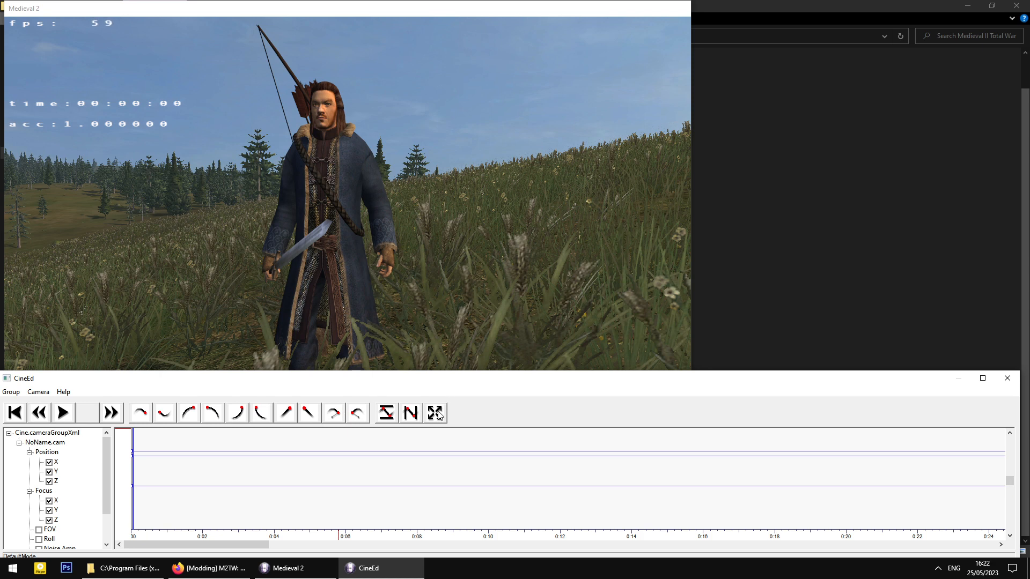
- Select NoName.cam, return the playhead to the start and fit the whole camera curve in view
{"action": "left_click", "coordinate": [64, 457]}
{"action": "left_click", "coordinate": [137, 476]}
{"action": "left_click_drag", "start_coordinate": [135, 472], "coordinate": [130, 473]}
{"action": "left_click", "coordinate": [435, 415]}
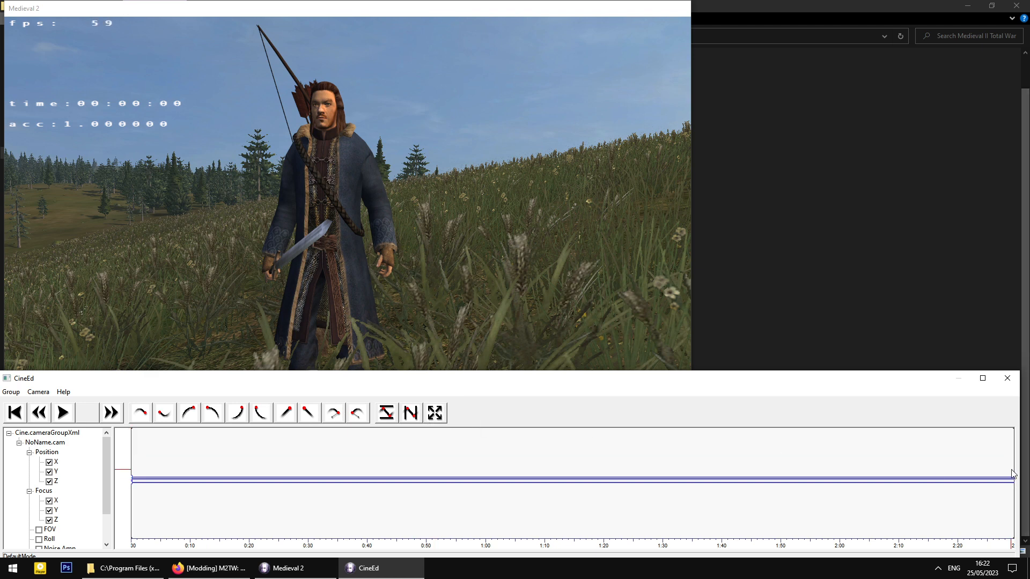
- Pull the track range back from about 1:00 to the first few seconds, near 0:05
{"action": "left_click_drag", "start_coordinate": [1013, 466], "coordinate": [497, 471]}
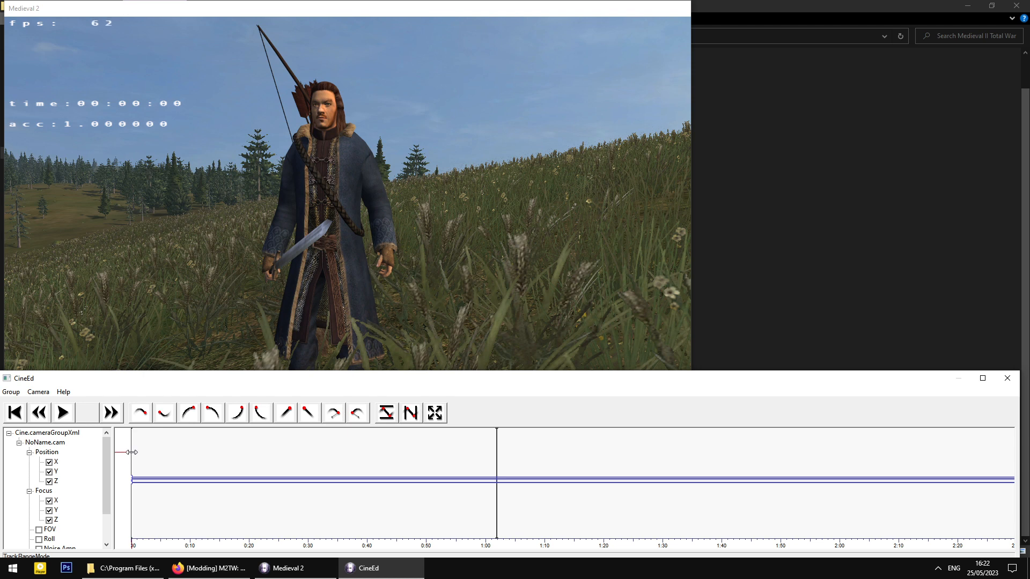
{"action": "left_click_drag", "start_coordinate": [132, 455], "coordinate": [464, 468]}
{"action": "left_click_drag", "start_coordinate": [497, 468], "coordinate": [130, 467]}
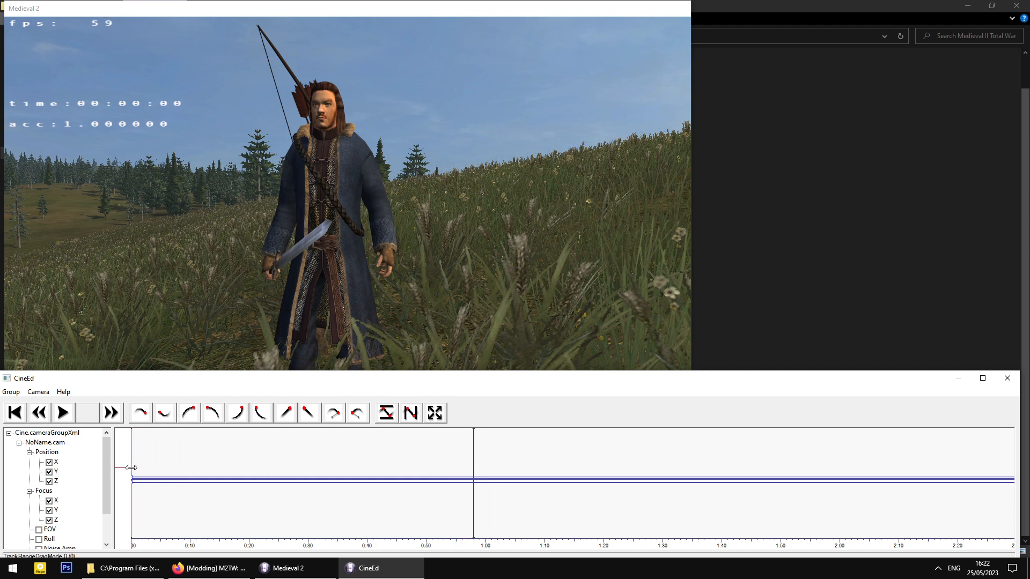
{"action": "mouse_move", "coordinate": [473, 466]}
{"action": "left_mouse_down"}
{"action": "mouse_move", "coordinate": [135, 485]}
{"action": "mouse_move", "coordinate": [133, 497]}
{"action": "left_mouse_up"}
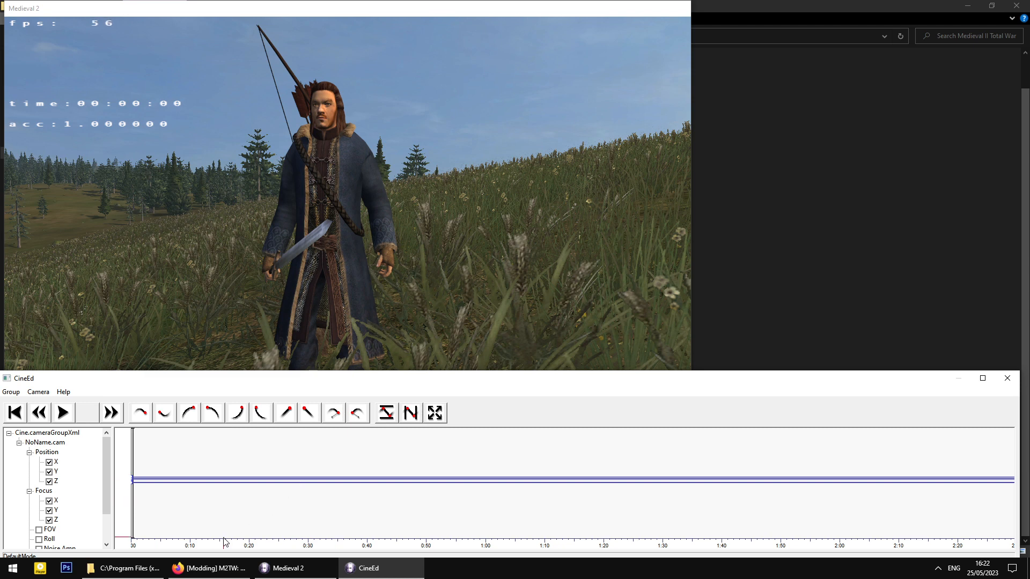
{"action": "scroll", "coordinate": [152, 491], "scroll_direction": "up", "scroll_amount": 2}
{"action": "scroll", "coordinate": [163, 515], "scroll_direction": "up", "scroll_amount": 3}
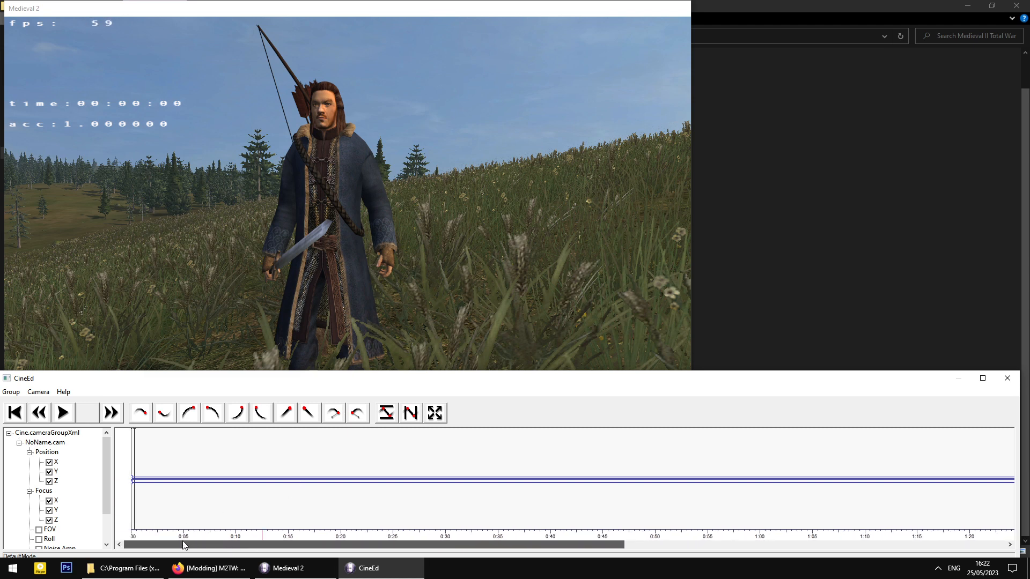
{"action": "scroll", "coordinate": [135, 479], "scroll_direction": "up", "scroll_amount": 4}
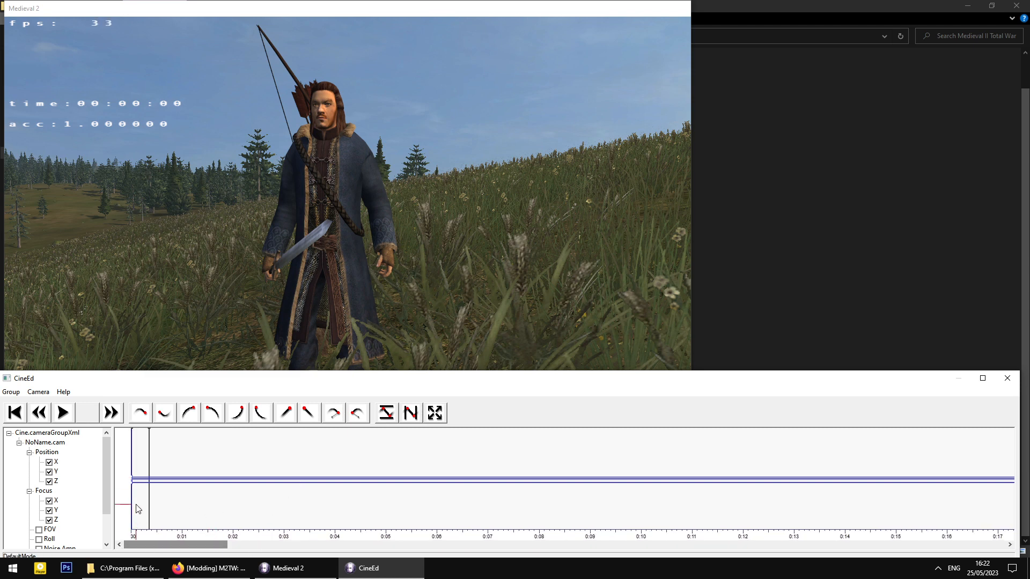
{"action": "left_click_drag", "start_coordinate": [155, 547], "coordinate": [124, 546]}
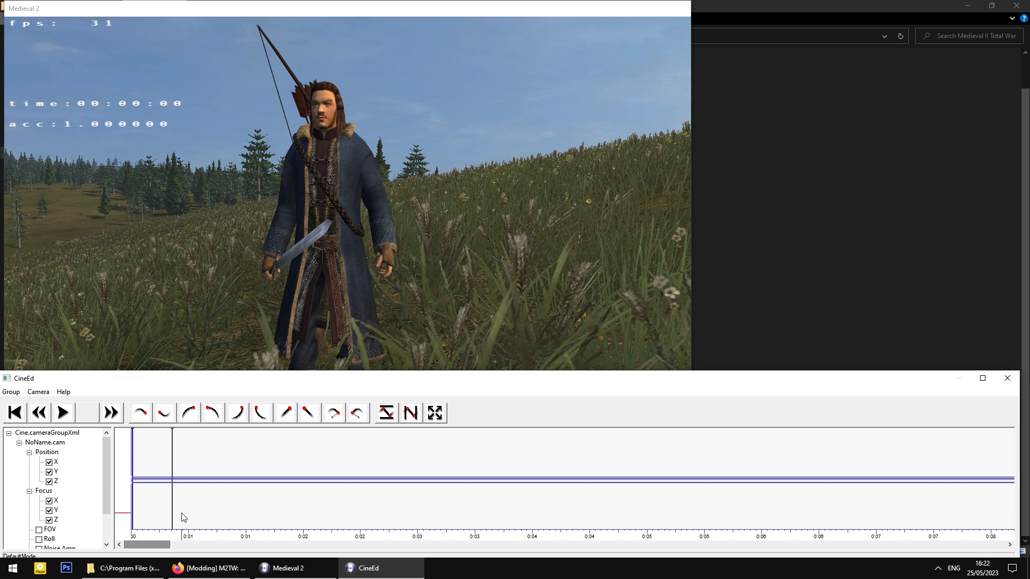
{"action": "mouse_move", "coordinate": [173, 511]}
{"action": "left_mouse_down"}
{"action": "mouse_move", "coordinate": [134, 510]}
{"action": "mouse_move", "coordinate": [187, 511]}
{"action": "left_mouse_up"}
- Fine-tune the range's start edge and the playhead near 0:00, then hide the Position X curve
{"action": "scroll", "coordinate": [189, 510], "scroll_direction": "down", "scroll_amount": 5}
{"action": "scroll", "coordinate": [190, 510], "scroll_direction": "down", "scroll_amount": 8}
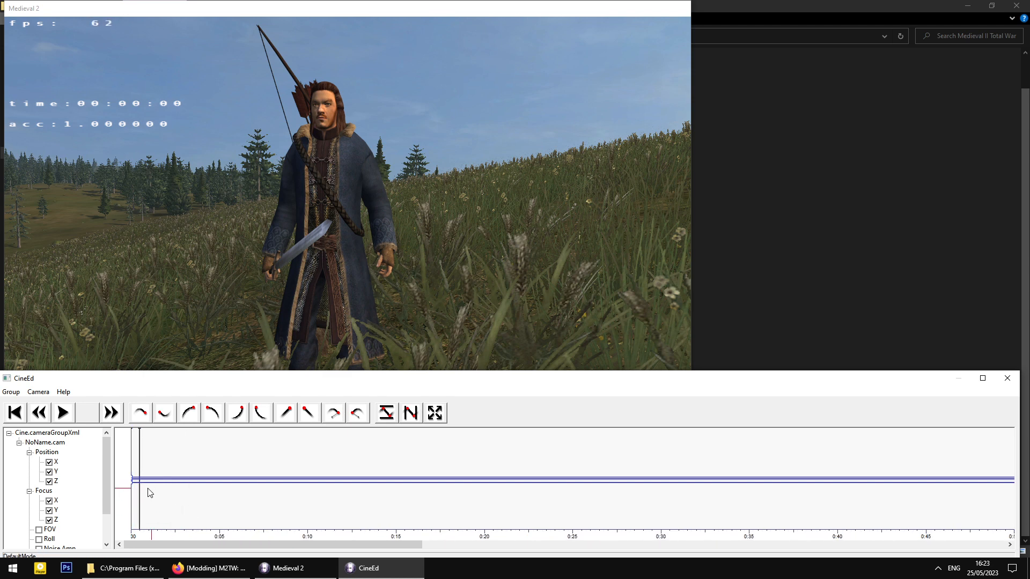
{"action": "scroll", "coordinate": [141, 502], "scroll_direction": "up", "scroll_amount": 1}
{"action": "scroll", "coordinate": [138, 502], "scroll_direction": "up", "scroll_amount": 2}
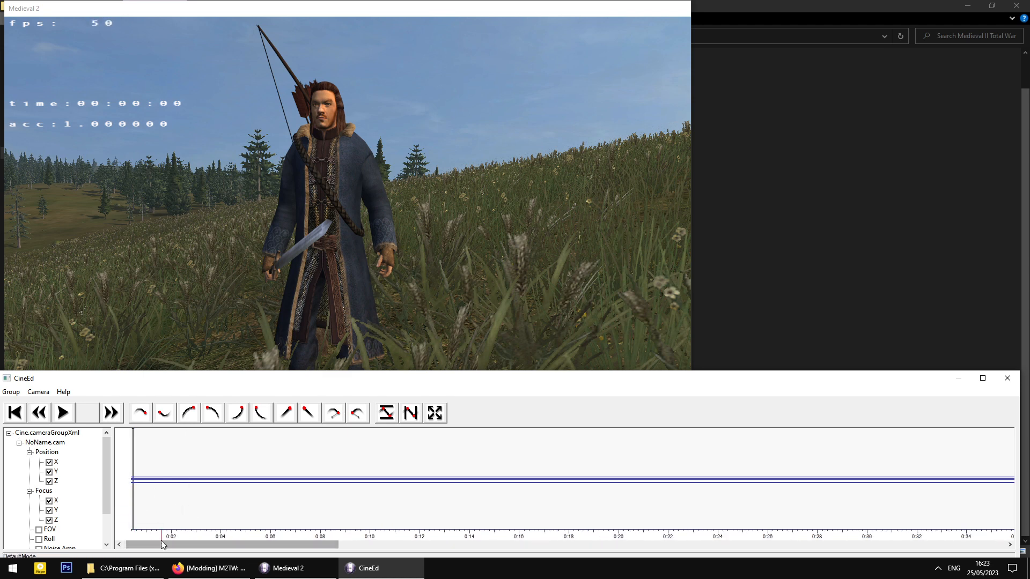
{"action": "left_click_drag", "start_coordinate": [161, 543], "coordinate": [138, 543]}
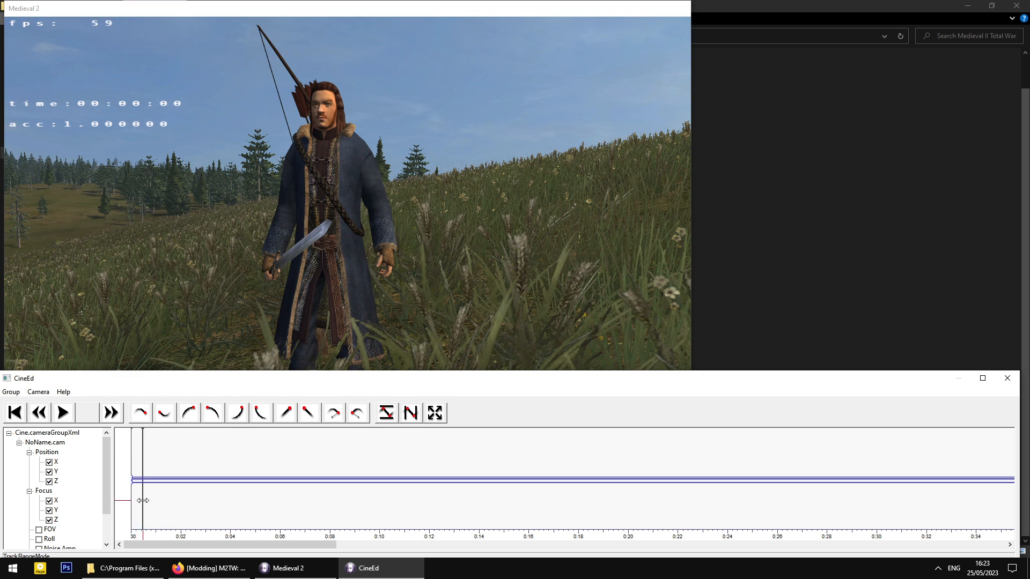
{"action": "left_click_drag", "start_coordinate": [133, 506], "coordinate": [136, 504]}
{"action": "left_click", "coordinate": [138, 502]}
{"action": "left_click", "coordinate": [49, 464]}
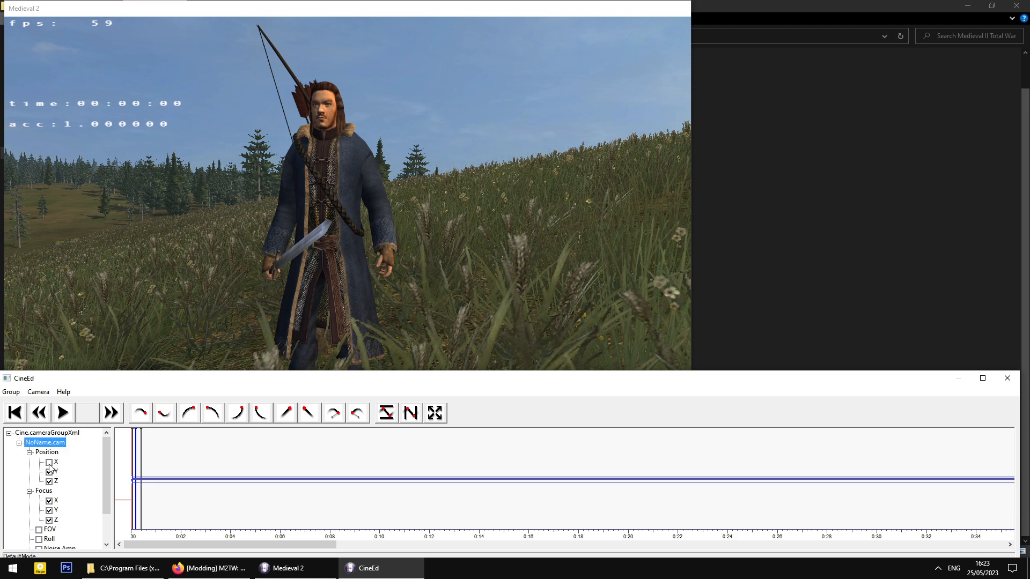
- Show the Position X curve again and set a timeline marker near 0:03.5
{"action": "left_click", "coordinate": [49, 465]}
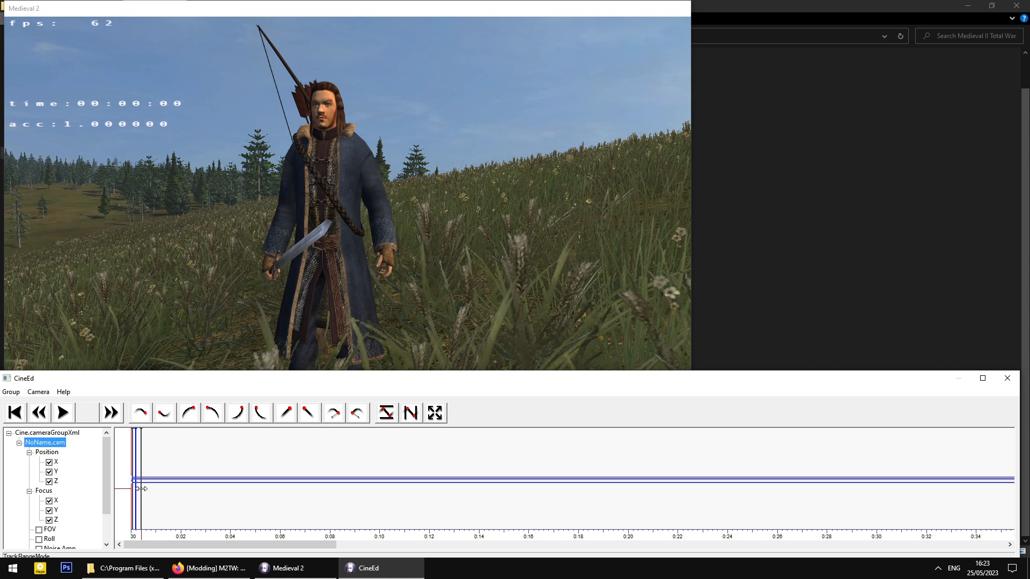
{"action": "left_click", "coordinate": [212, 307]}
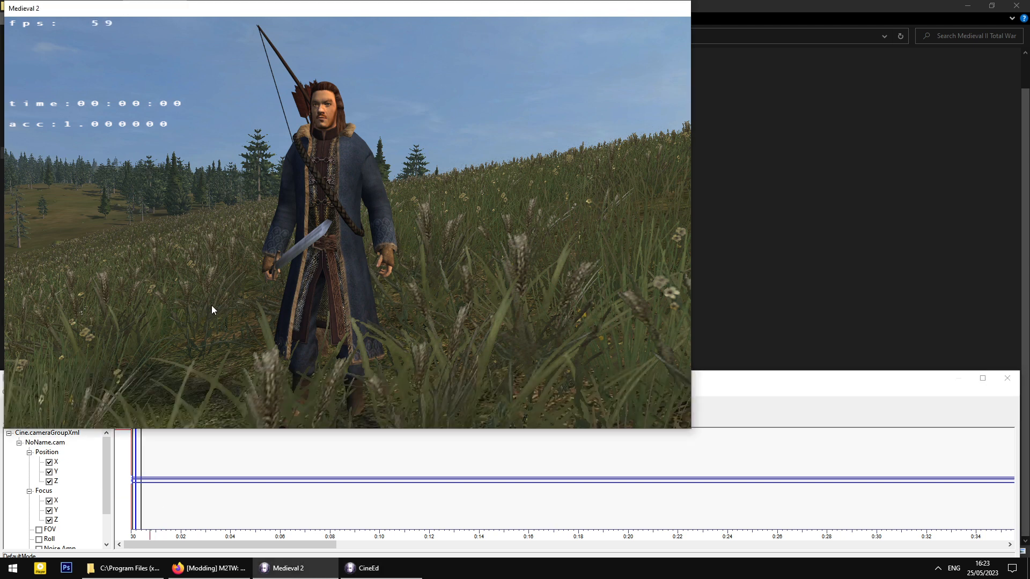
{"action": "left_click", "coordinate": [211, 471]}
{"action": "left_click", "coordinate": [243, 258]}
{"action": "left_click", "coordinate": [241, 500]}
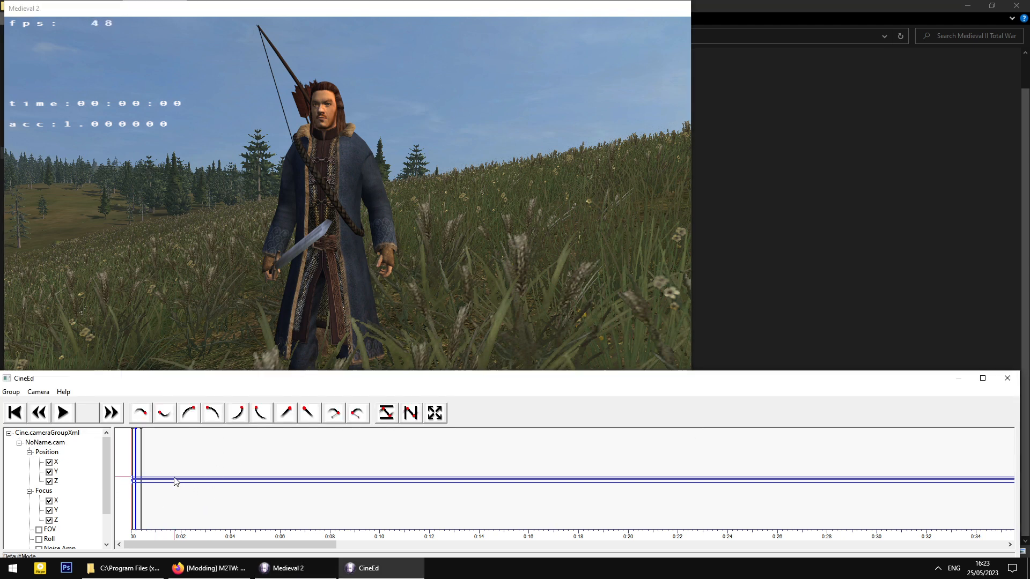
- Select NoName.cam and compare its framing against the Medieval 2 game view
{"action": "left_click", "coordinate": [54, 446]}
{"action": "left_click", "coordinate": [167, 329]}
{"action": "left_click", "coordinate": [167, 472]}
{"action": "left_click", "coordinate": [309, 208]}
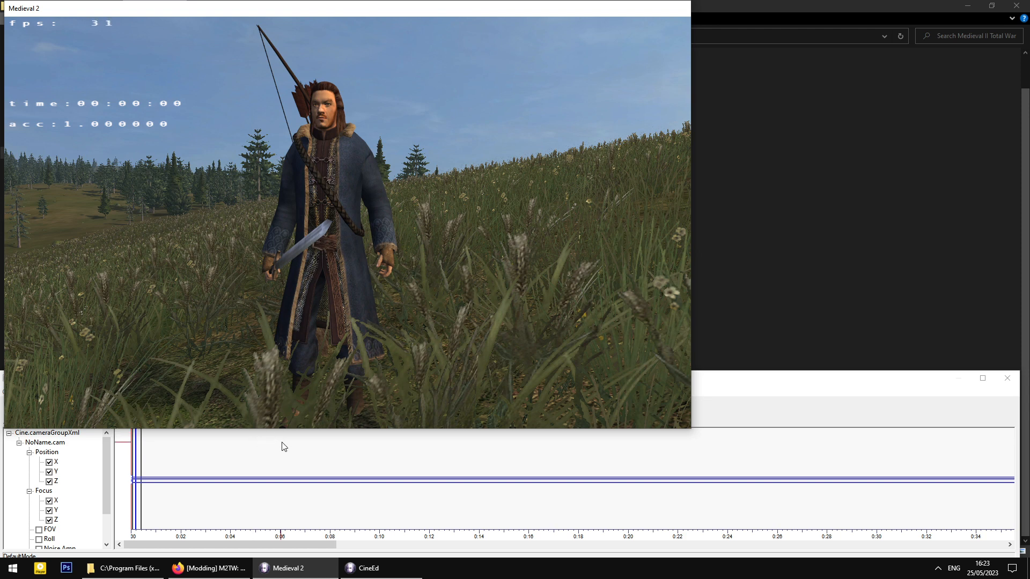
{"action": "left_click", "coordinate": [260, 454]}
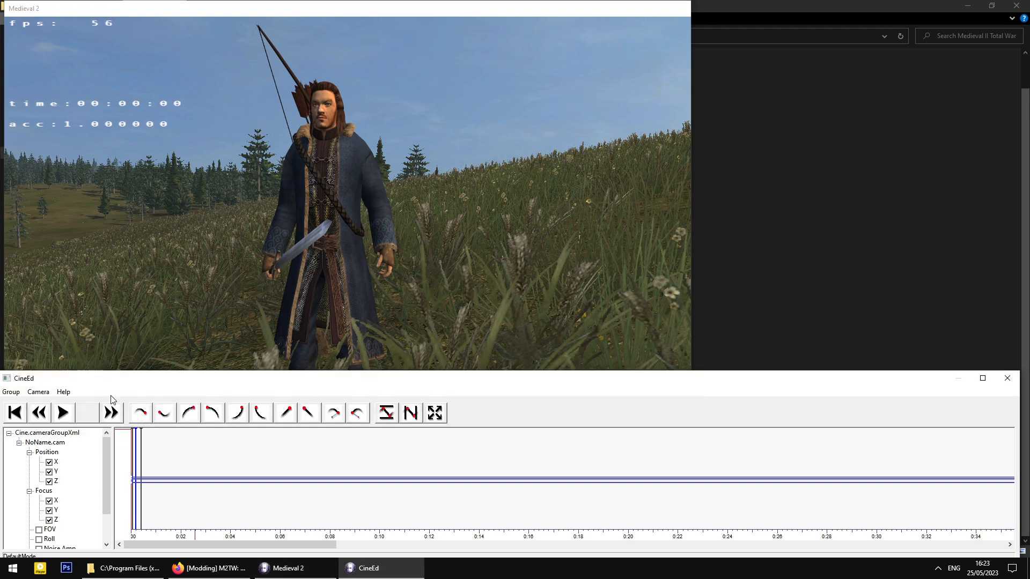
- Save the camera path as bard.cam in the cameras folder
{"action": "left_click", "coordinate": [38, 392]}
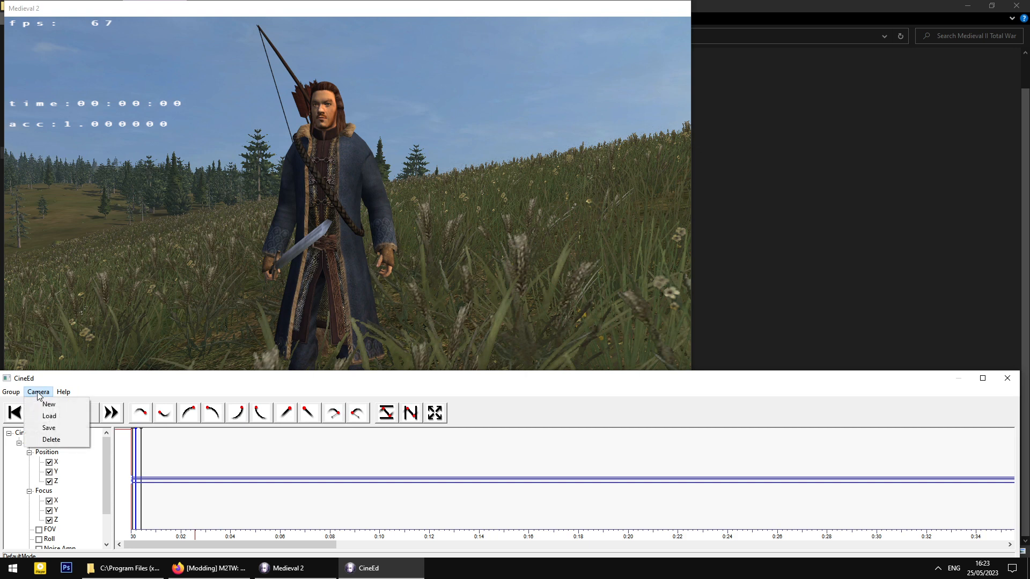
{"action": "left_click", "coordinate": [48, 429]}
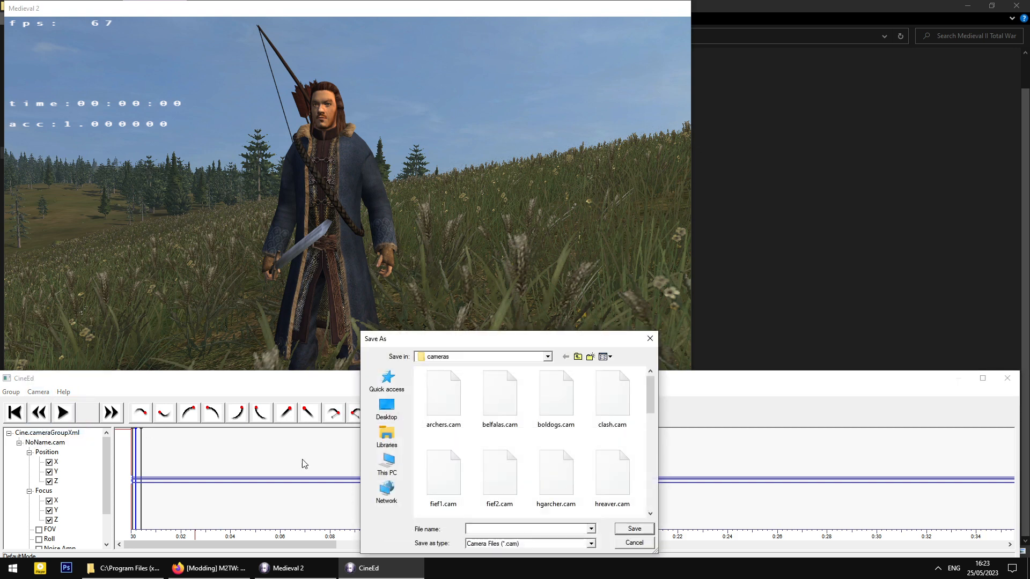
{"action": "left_click_drag", "start_coordinate": [495, 338], "coordinate": [463, 188]}
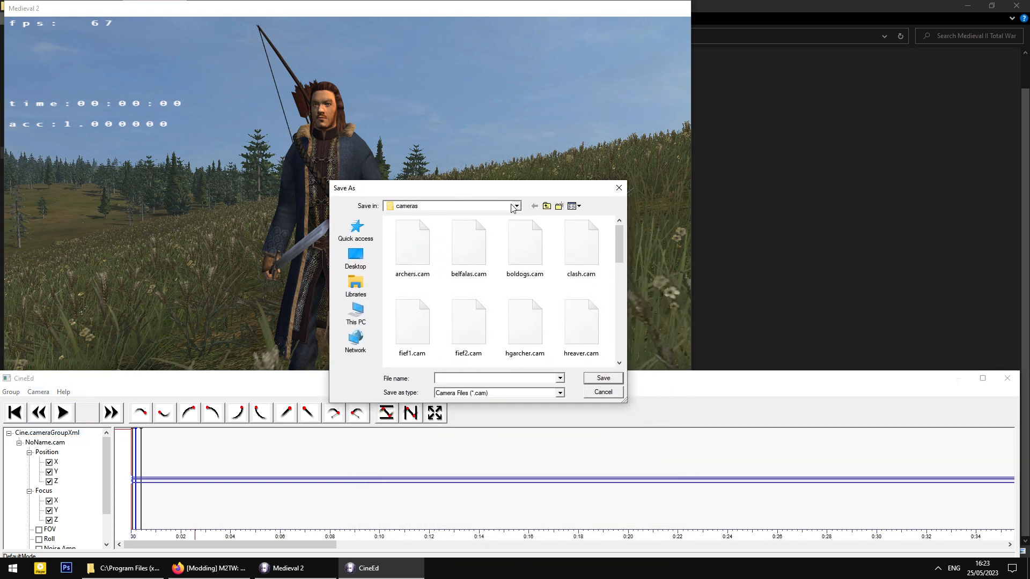
{"action": "left_click", "coordinate": [517, 206]}
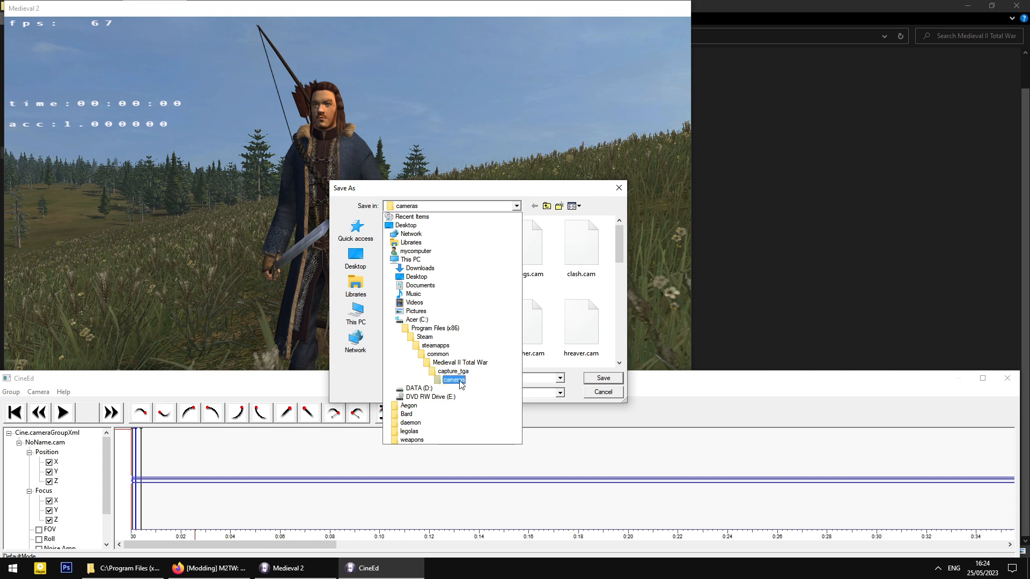
{"action": "left_click", "coordinate": [460, 382]}
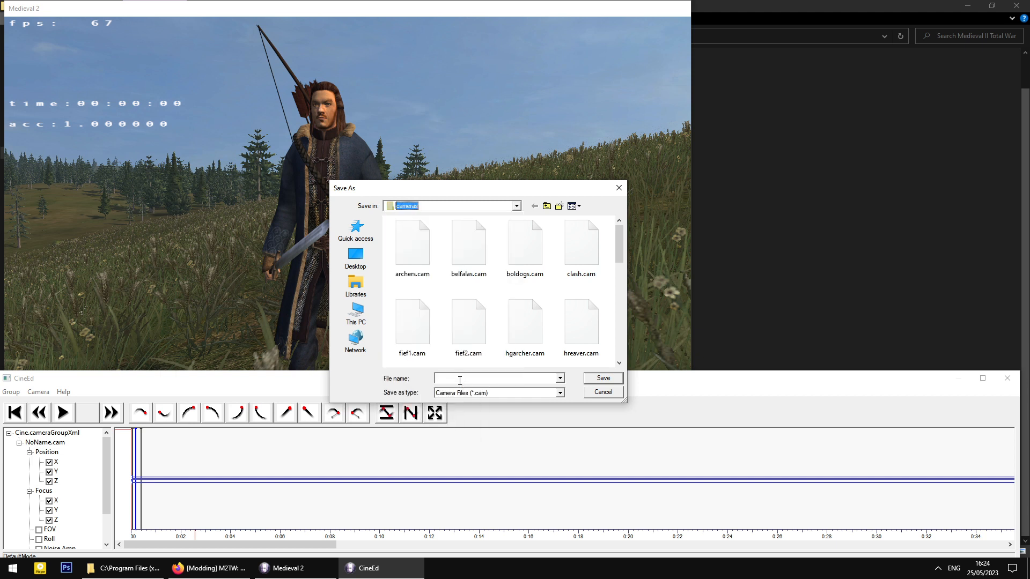
{"action": "left_click", "coordinate": [471, 377]}
{"action": "type", "text": "bard.cam"}
{"action": "left_click_drag", "start_coordinate": [488, 378], "coordinate": [390, 381]}
{"action": "type", "text": "bar"}
{"action": "left_click", "coordinate": [609, 381]}
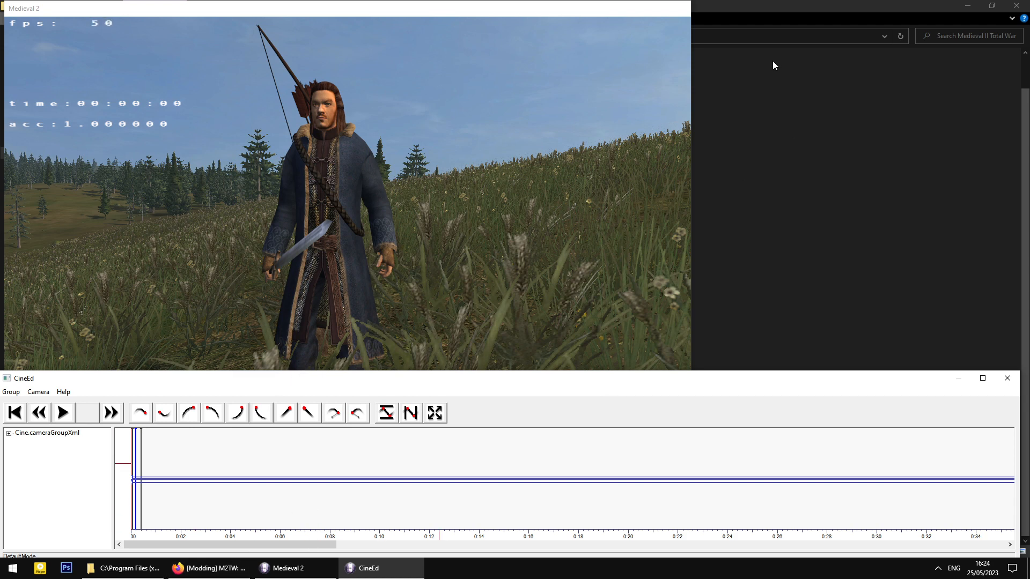
{"action": "left_click", "coordinate": [640, 137]}
- Close CineEd, then open Third_Age_3_cine-ed_render.cfg in Notepad to review it and close it
{"action": "left_click", "coordinate": [928, 380]}
{"action": "left_click", "coordinate": [1007, 380]}
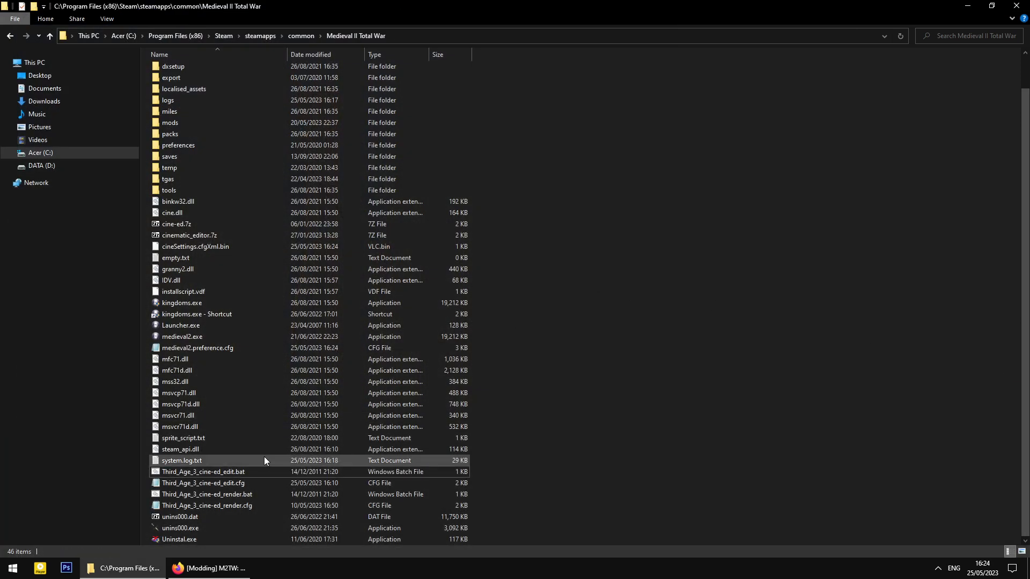
{"action": "double_click", "coordinate": [238, 506]}
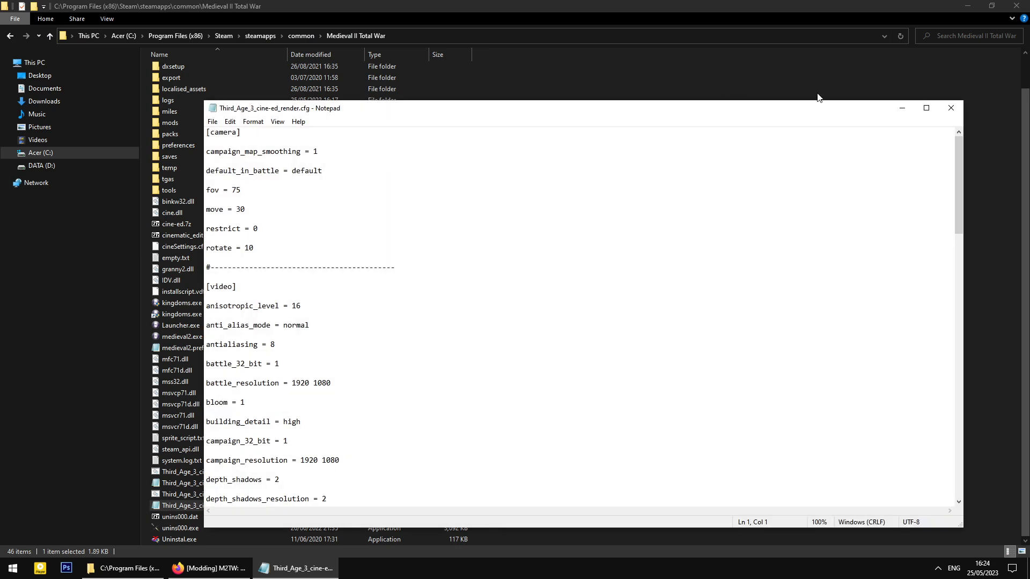
{"action": "left_click_drag", "start_coordinate": [959, 159], "coordinate": [960, 393]}
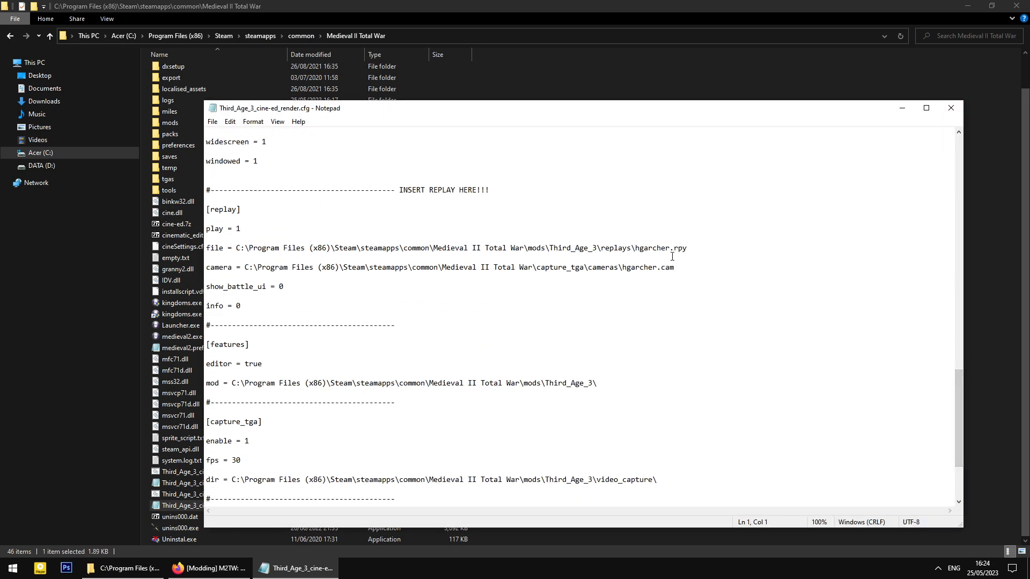
{"action": "left_click_drag", "start_coordinate": [670, 248], "coordinate": [638, 245]}
{"action": "left_click", "coordinate": [951, 107]}
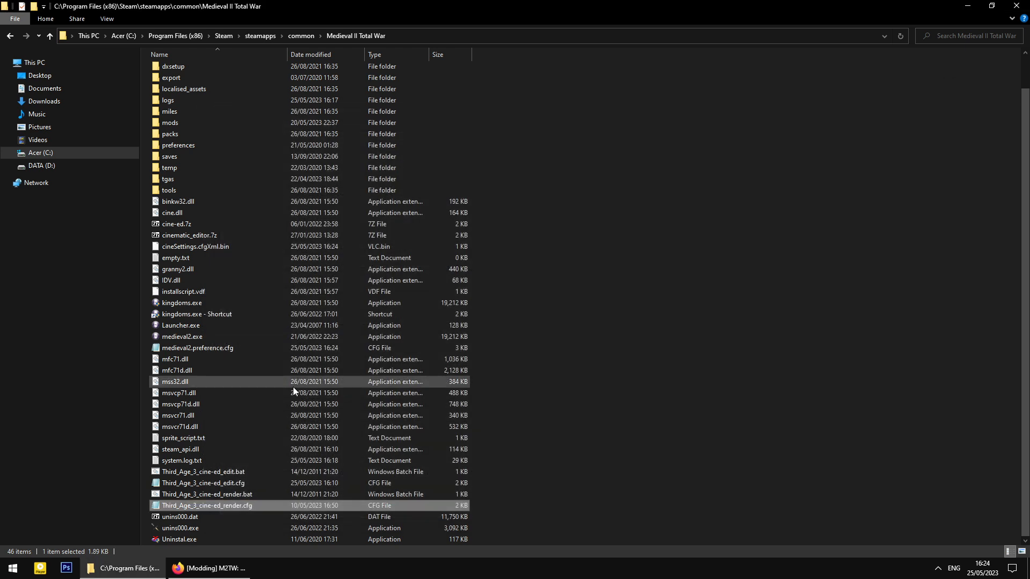
- Reopen the render config and change the file= and camera= names from hgarcher to bard
{"action": "double_click", "coordinate": [239, 507]}
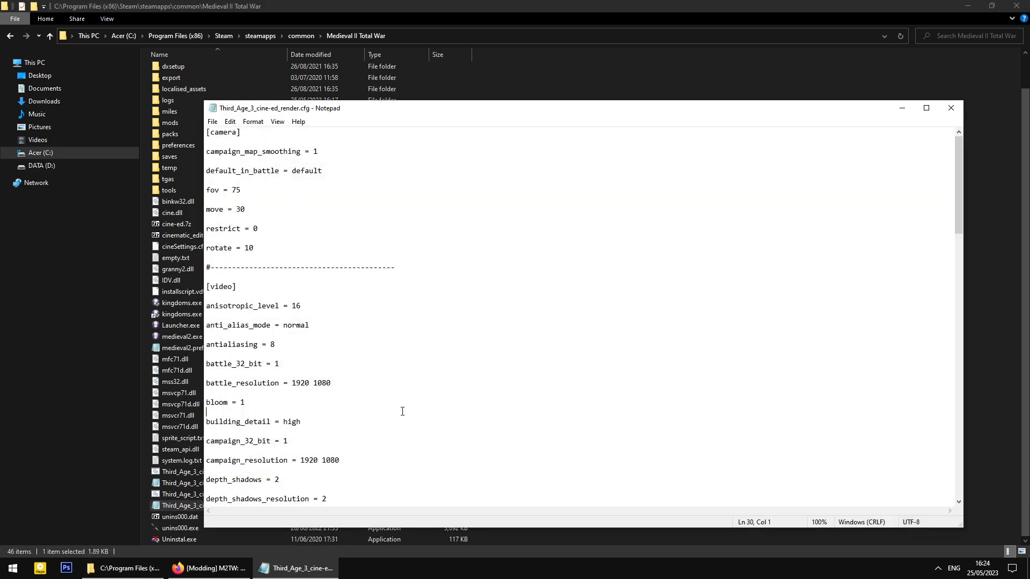
{"action": "scroll", "coordinate": [403, 411], "scroll_direction": "down", "scroll_amount": 20}
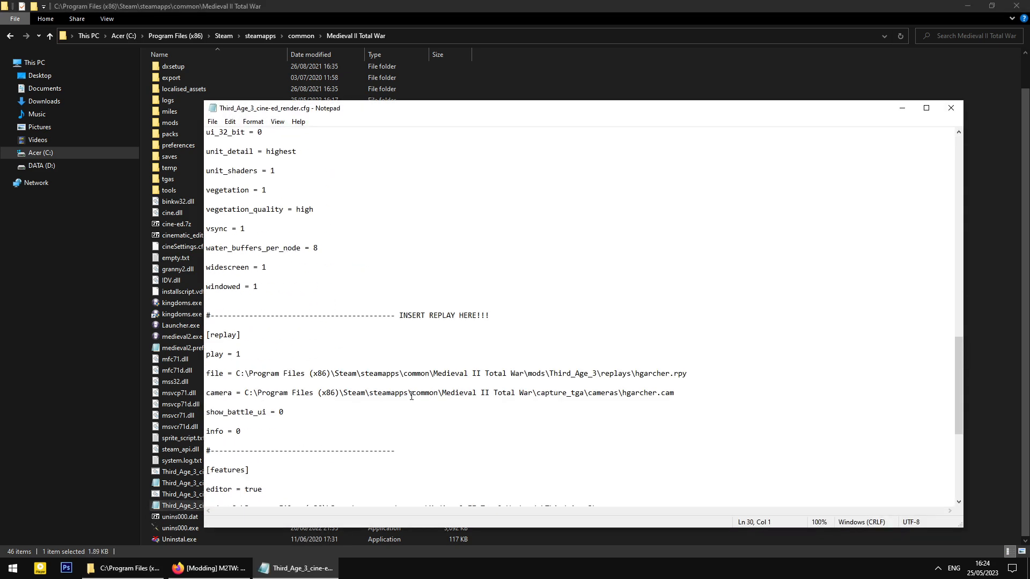
{"action": "left_click_drag", "start_coordinate": [671, 375], "coordinate": [637, 373]}
{"action": "type", "text": "bard"}
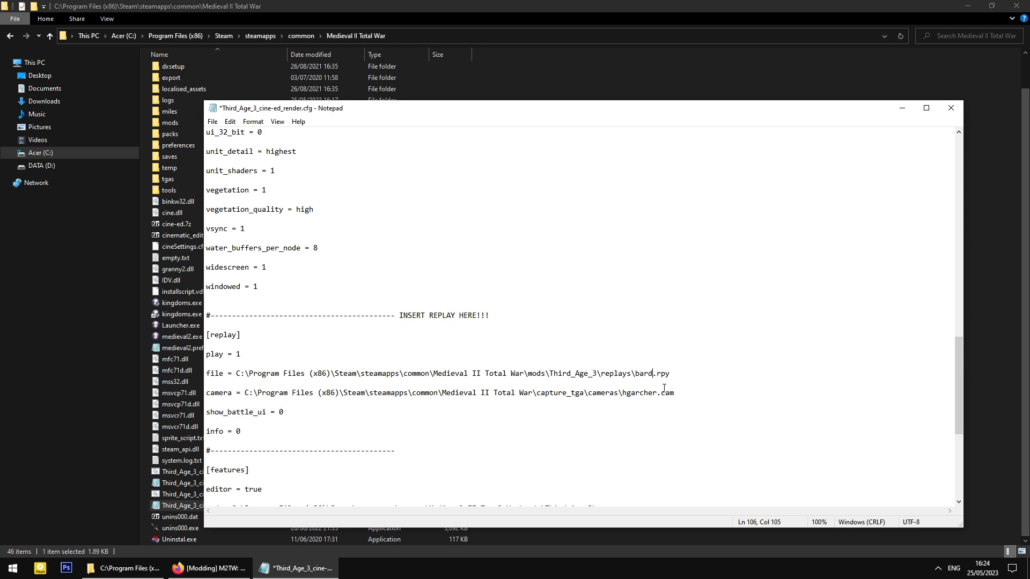
{"action": "left_click_drag", "start_coordinate": [656, 394], "coordinate": [623, 394]}
{"action": "type", "text": "bard"}
- Save the edited render config and close Notepad
{"action": "left_click", "coordinate": [213, 122]}
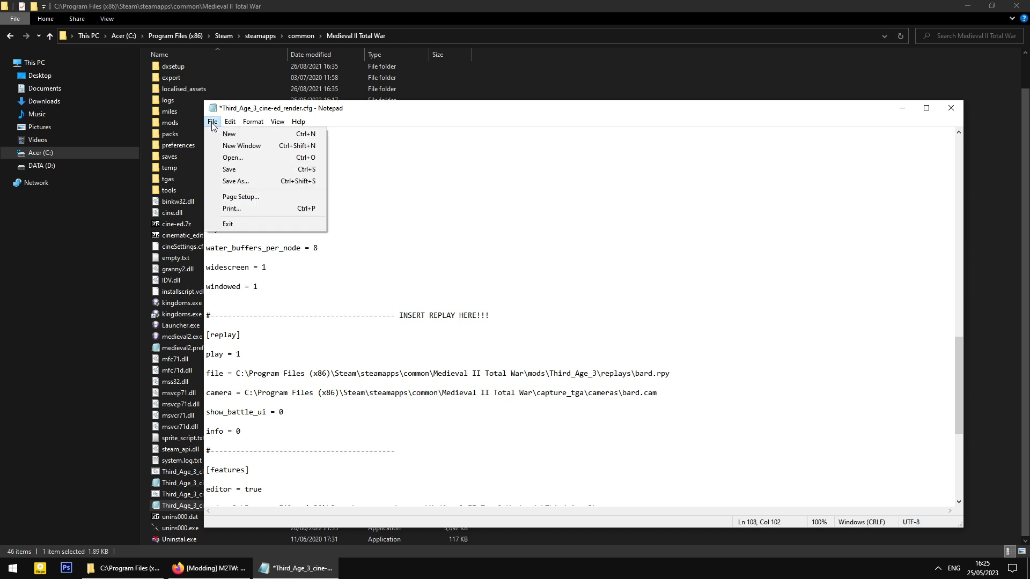
{"action": "left_click", "coordinate": [248, 170]}
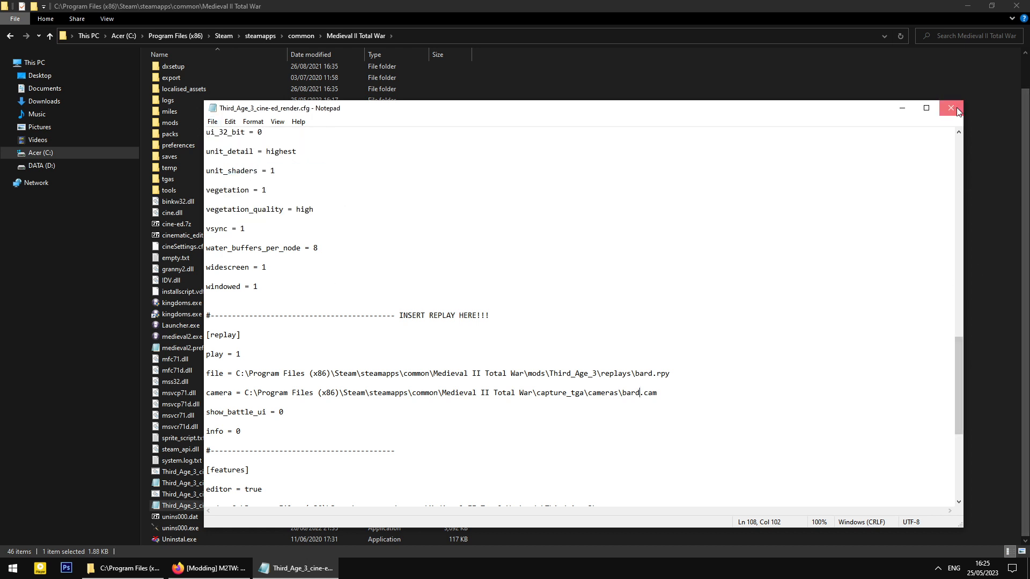
{"action": "left_click", "coordinate": [959, 111]}
{"action": "left_click", "coordinate": [266, 494]}
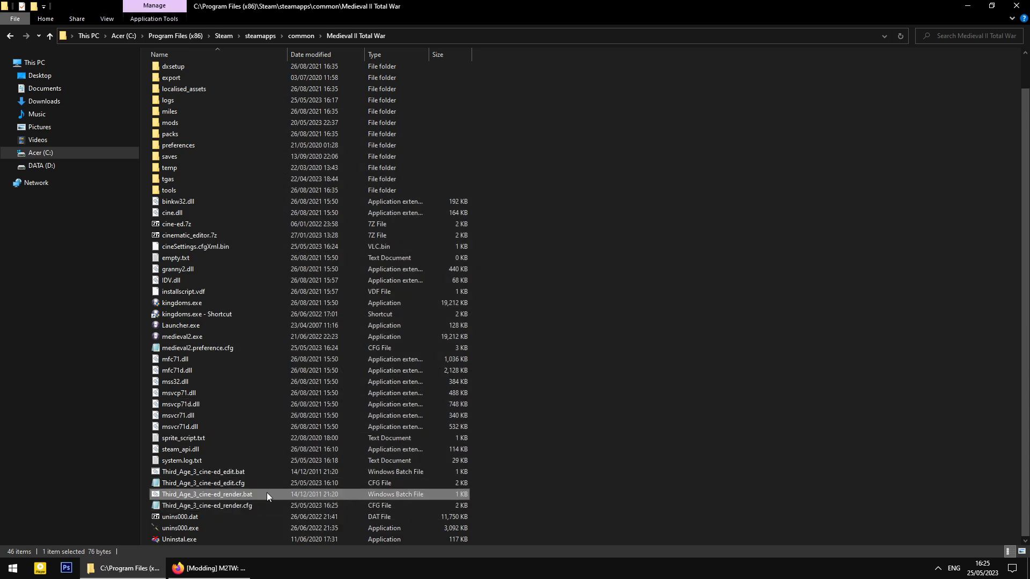
- Run Third_Age_3_cine-ed_render.bat, then launch Third_Age_3_cine-ed_edit.bat to start Medieval 2 with CineEd
{"action": "double_click", "coordinate": [268, 494]}
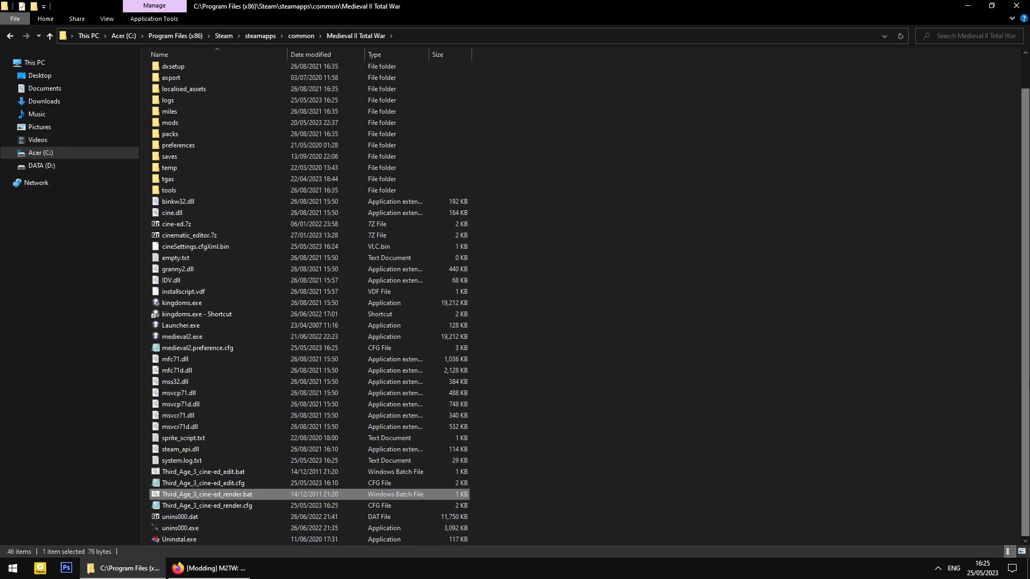
{"action": "left_click", "coordinate": [236, 505]}
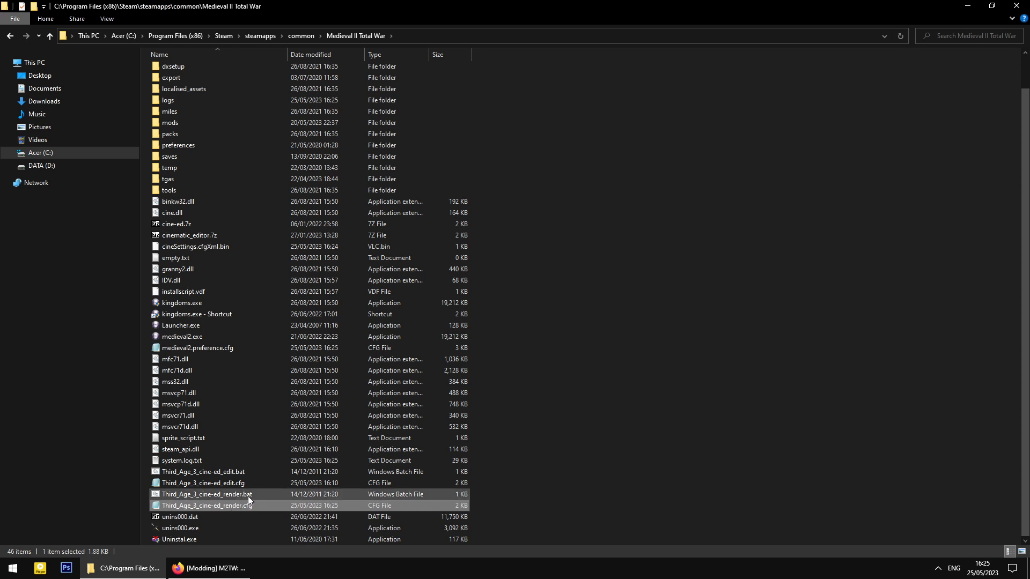
{"action": "left_click", "coordinate": [245, 474]}
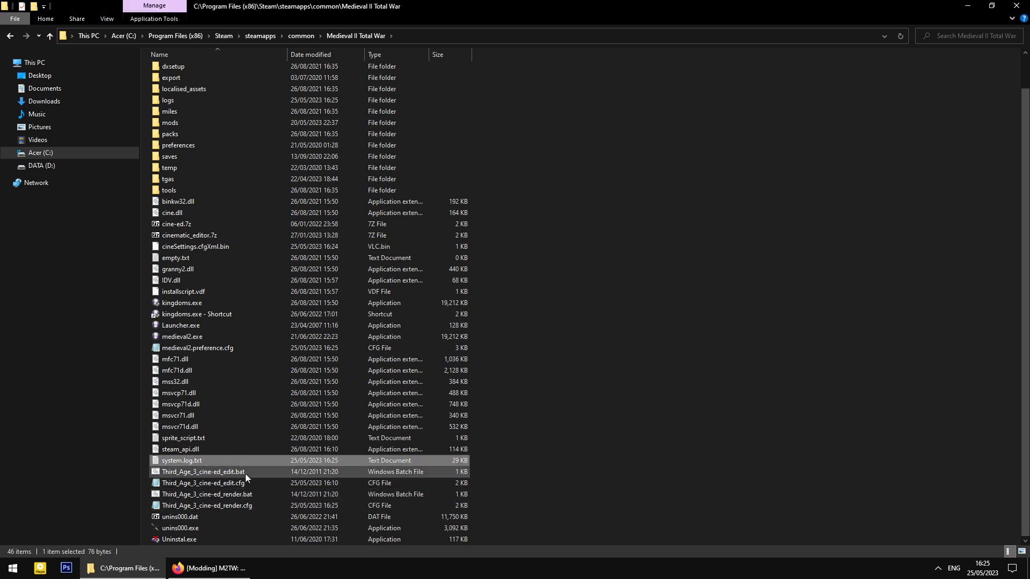
{"action": "left_click", "coordinate": [248, 474]}
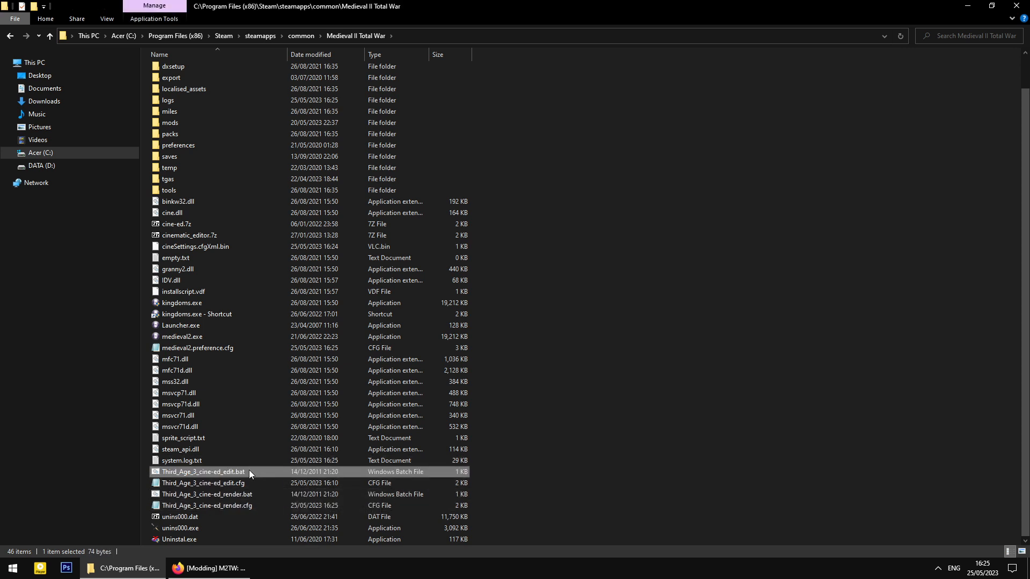
{"action": "double_click", "coordinate": [245, 471]}
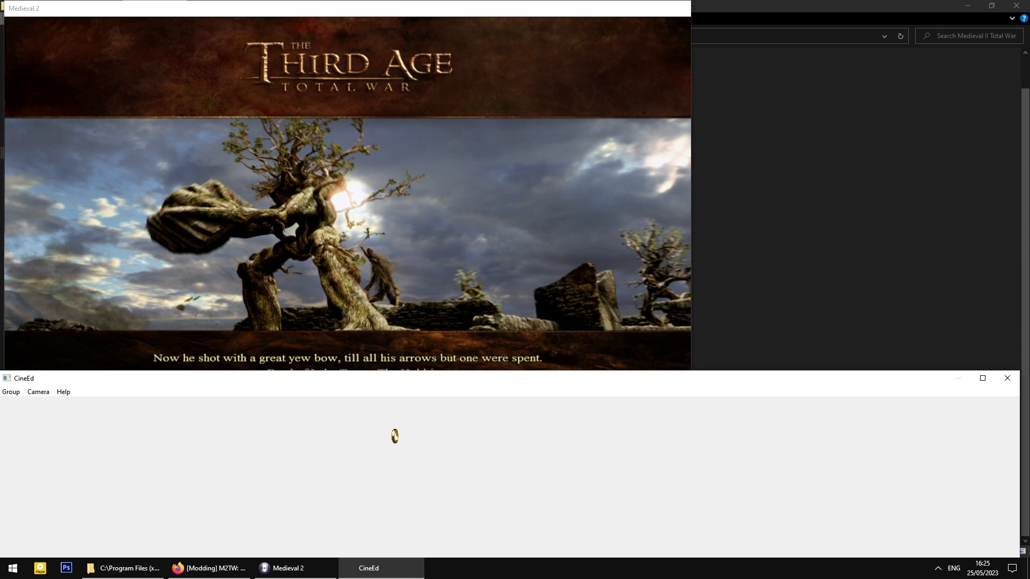
- Reopen the render config and scroll down to check its [replay] lines
{"action": "left_click", "coordinate": [769, 272]}
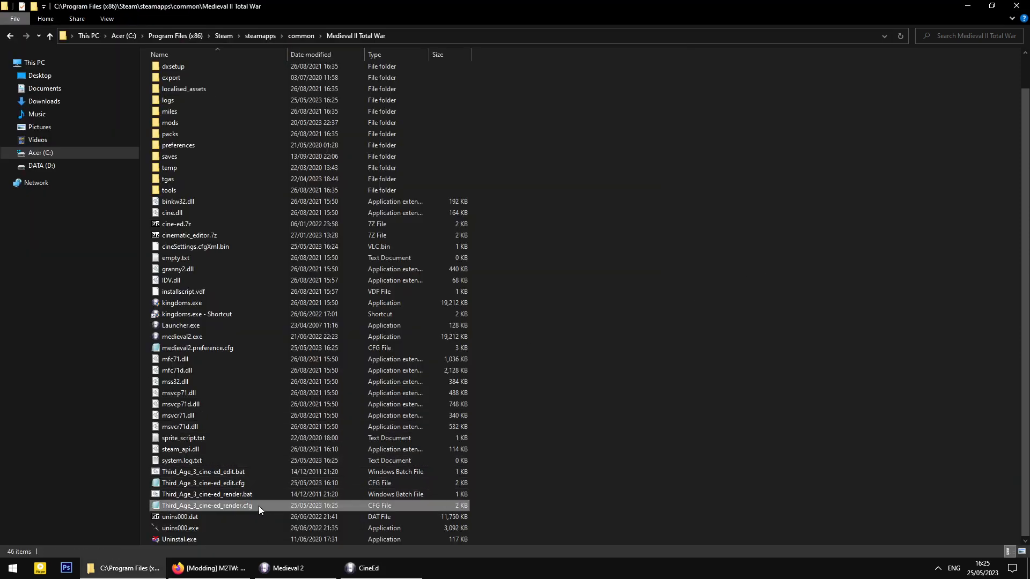
{"action": "double_click", "coordinate": [259, 507]}
{"action": "scroll", "coordinate": [386, 405], "scroll_direction": "down", "scroll_amount": 9}
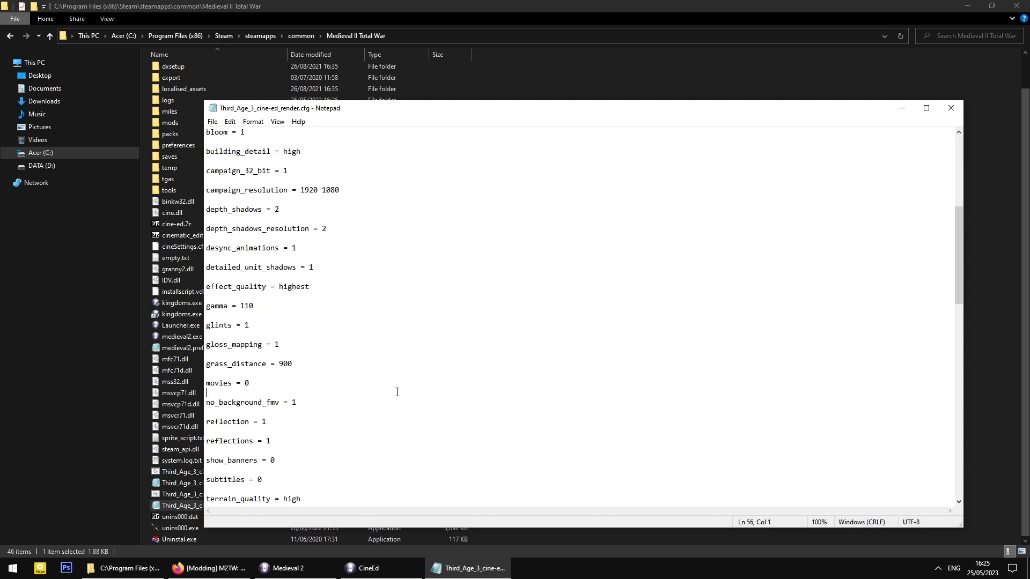
{"action": "scroll", "coordinate": [397, 392], "scroll_direction": "down", "scroll_amount": 16}
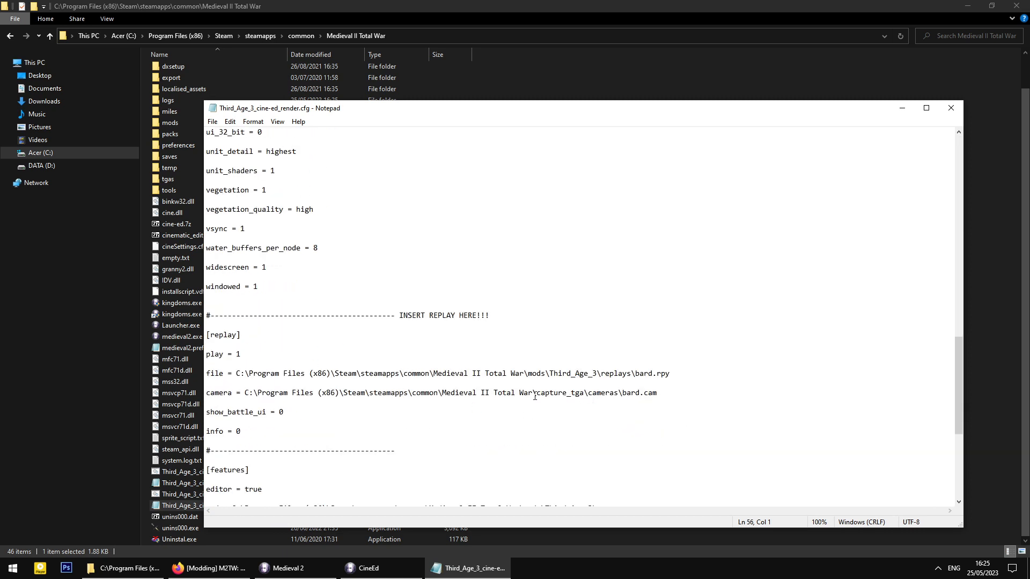
- Open capture_tga > cameras to locate bard.cam, then close the render config
{"action": "left_click", "coordinate": [553, 98]}
{"action": "scroll", "coordinate": [246, 153], "scroll_direction": "up", "scroll_amount": 1}
{"action": "left_click", "coordinate": [189, 81]}
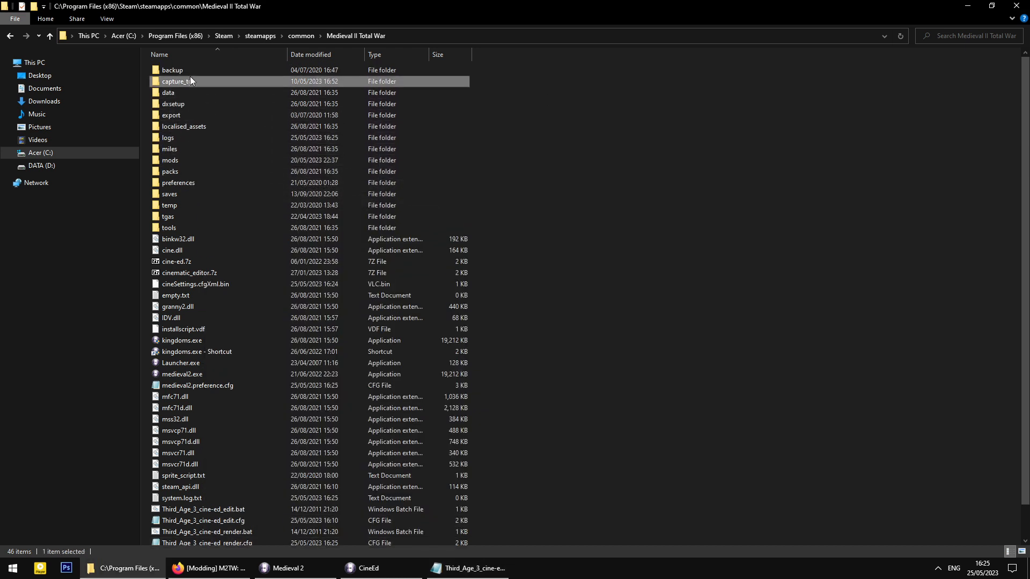
{"action": "double_click", "coordinate": [190, 80]}
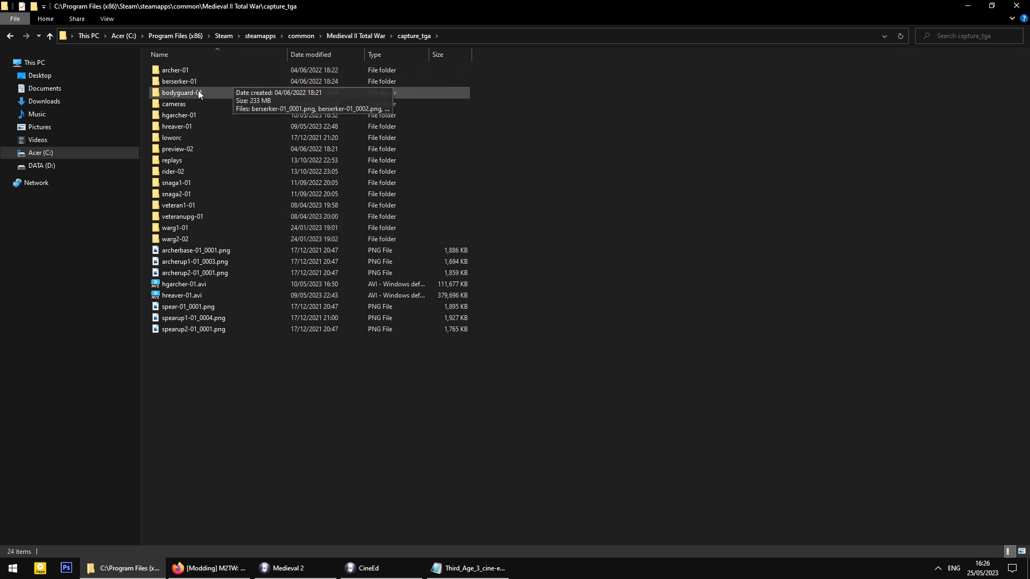
{"action": "double_click", "coordinate": [189, 102]}
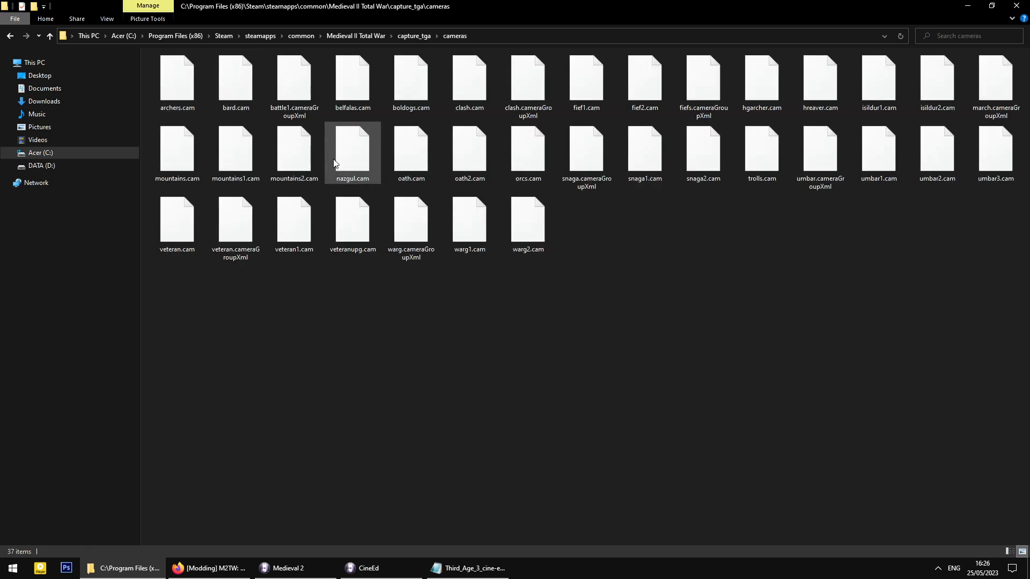
{"action": "left_click", "coordinate": [231, 99]}
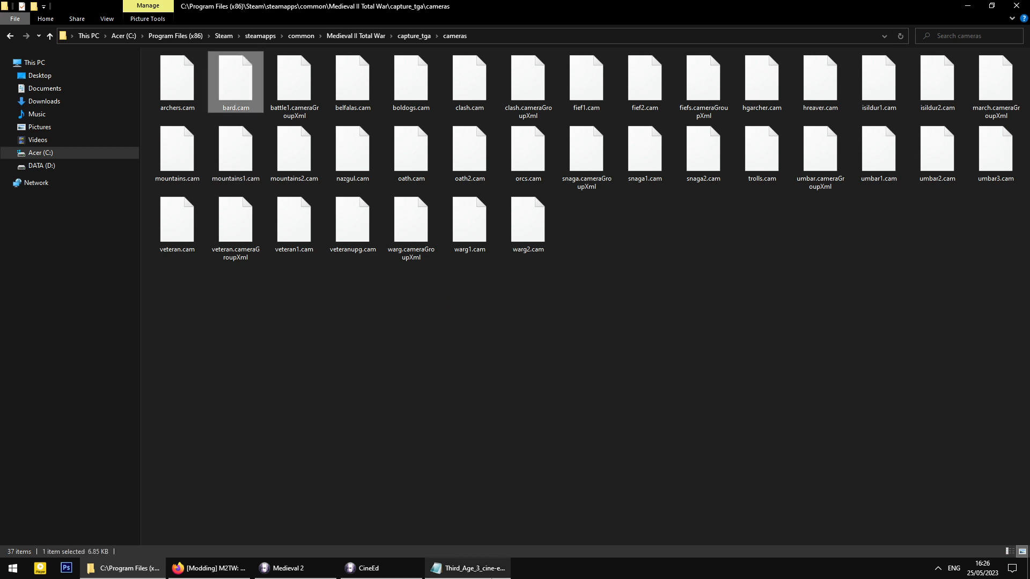
{"action": "left_click", "coordinate": [490, 574]}
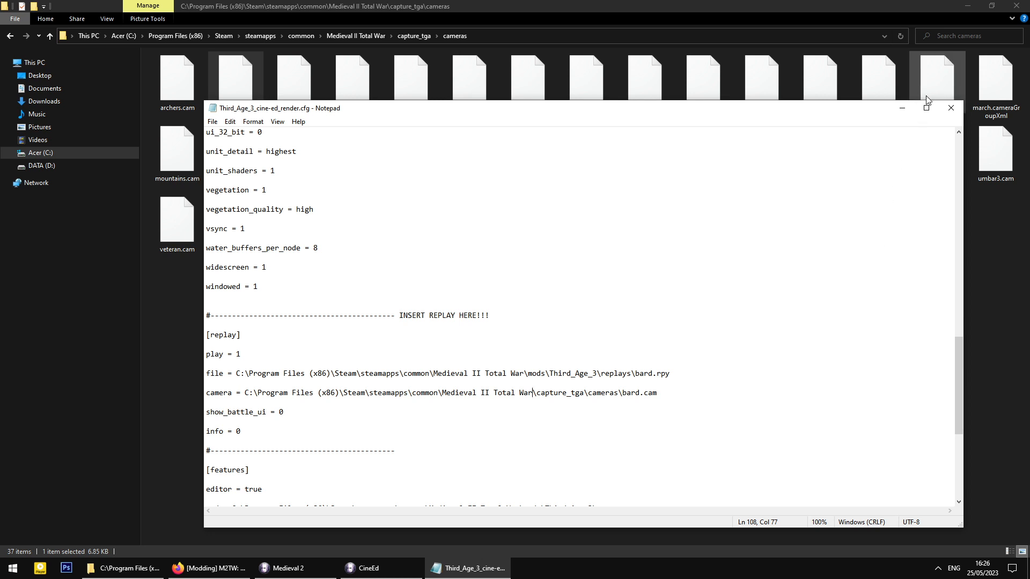
{"action": "left_click", "coordinate": [951, 108]}
- In the game window, raise the camera and fly forward over the hill, tilting down toward the grass
{"action": "left_click", "coordinate": [374, 571]}
{"action": "left_click", "coordinate": [310, 567]}
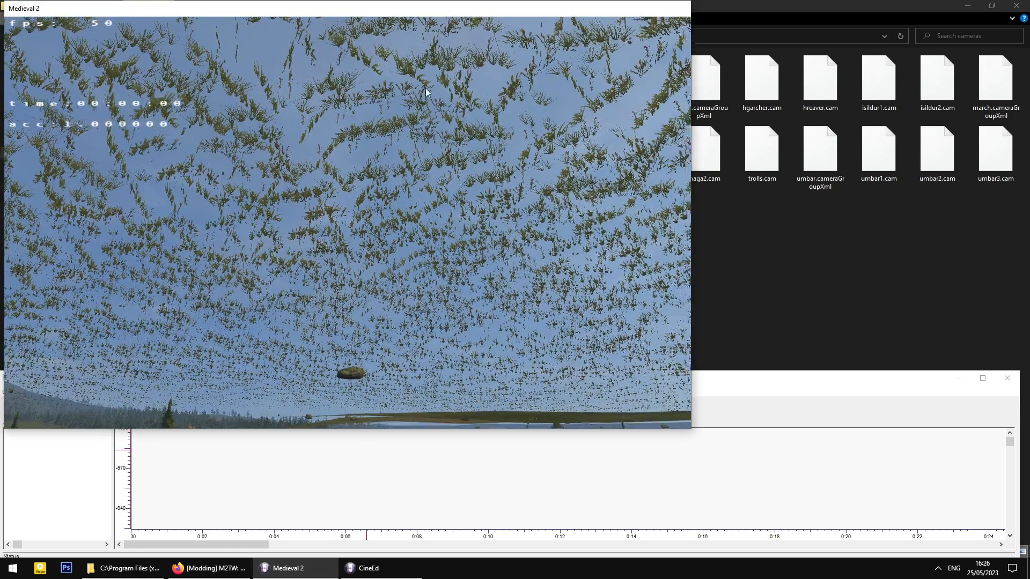
{"action": "left_click_drag", "start_coordinate": [425, 88], "coordinate": [339, 217]}
{"action": "key", "text": "w"}
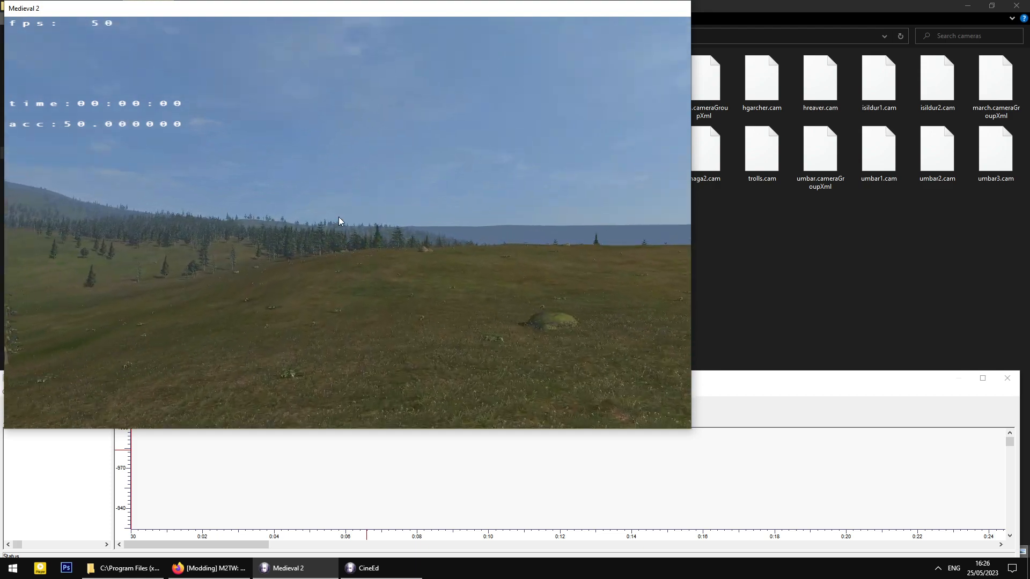
{"action": "left_click_drag", "start_coordinate": [339, 217], "coordinate": [434, 317]}
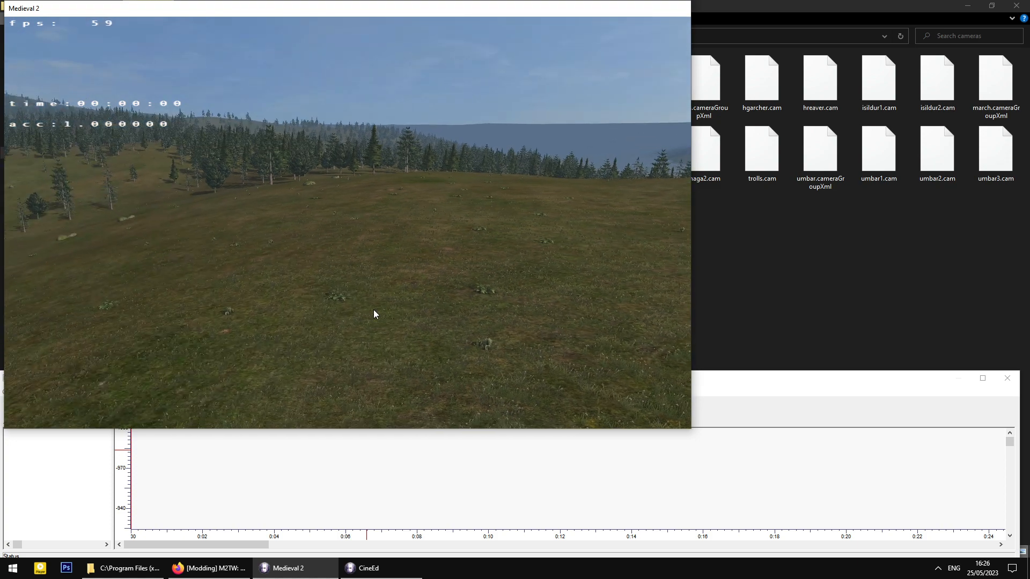
{"action": "key", "text": "w"}
- Play the replay from CineEd while flying forward, then pause and move the camera close to the bard
{"action": "left_click", "coordinate": [382, 450]}
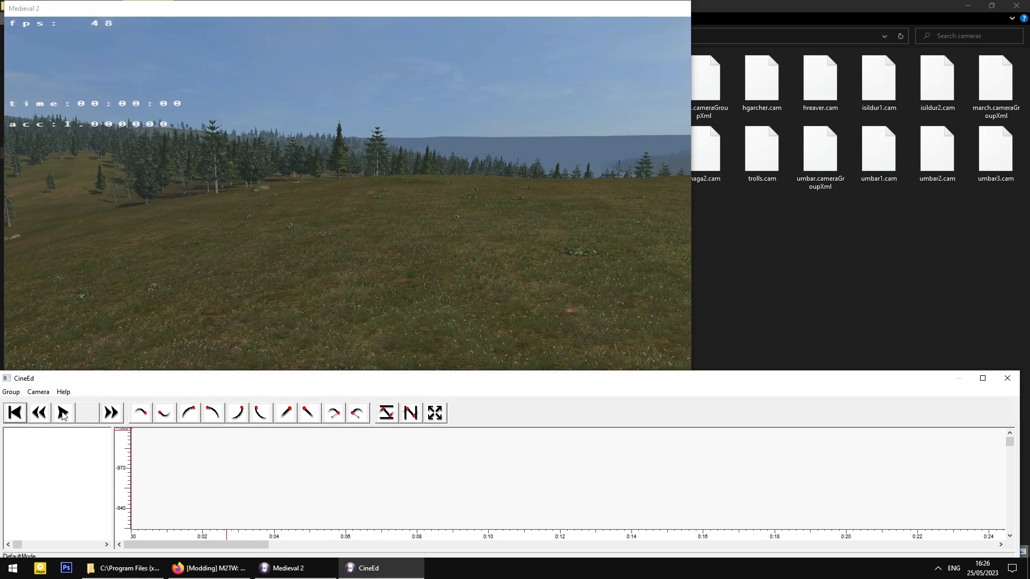
{"action": "left_click", "coordinate": [63, 413]}
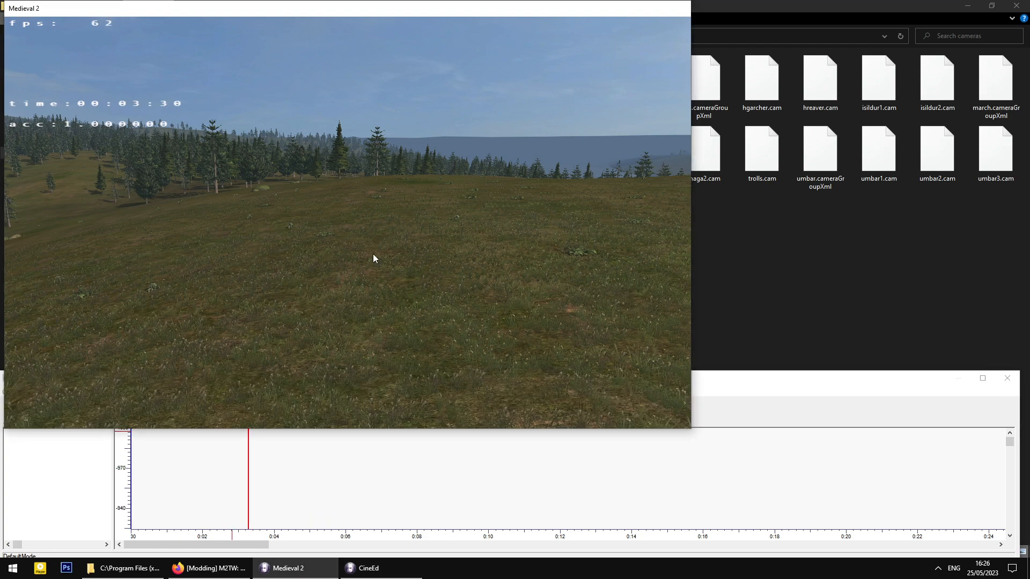
{"action": "left_click_drag", "start_coordinate": [376, 254], "coordinate": [413, 327]}
{"action": "key", "text": "w"}
{"action": "left_click", "coordinate": [313, 464]}
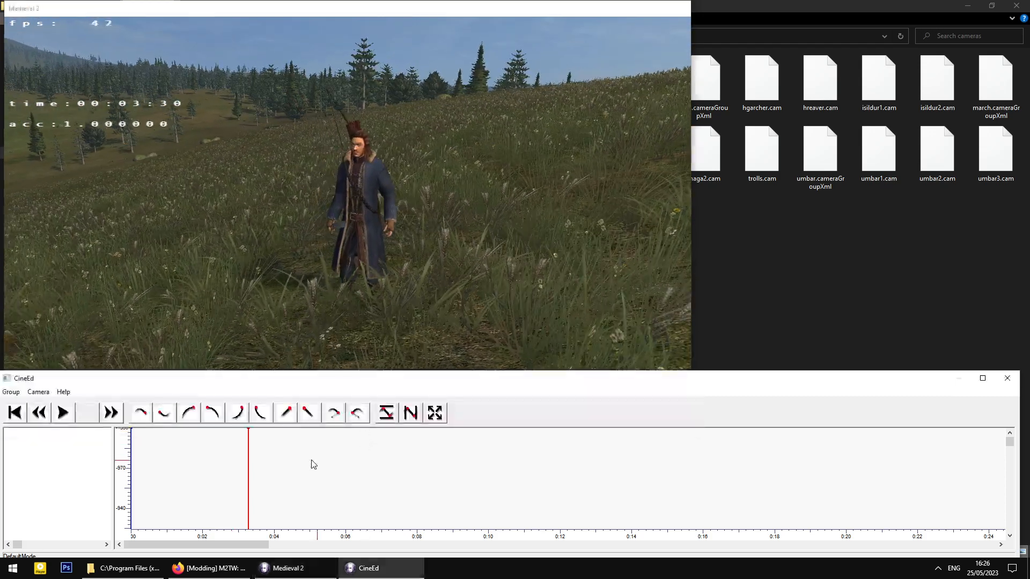
{"action": "left_click", "coordinate": [66, 417]}
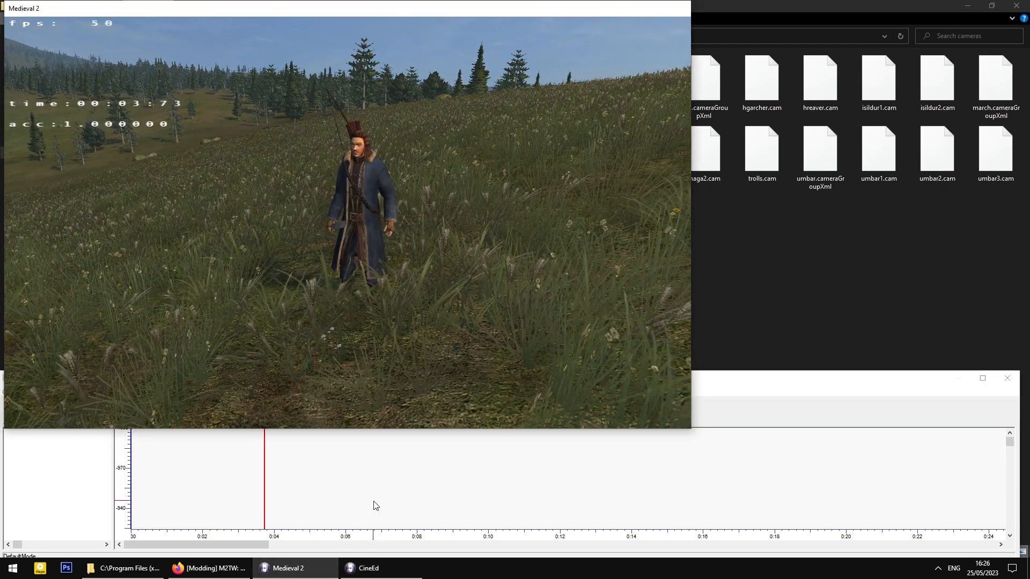
{"action": "left_click", "coordinate": [445, 491]}
{"action": "left_click", "coordinate": [375, 226]}
{"action": "left_click_drag", "start_coordinate": [374, 227], "coordinate": [455, 251]}
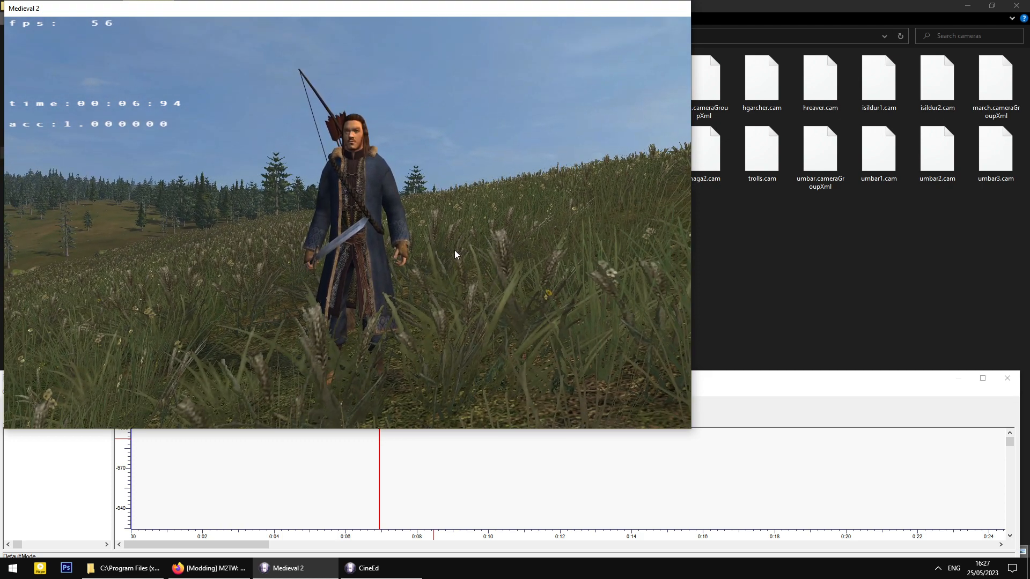
- Create a new camera and expand NoName.cam's Position and Focus properties
{"action": "left_click", "coordinate": [303, 477]}
{"action": "left_click", "coordinate": [38, 392]}
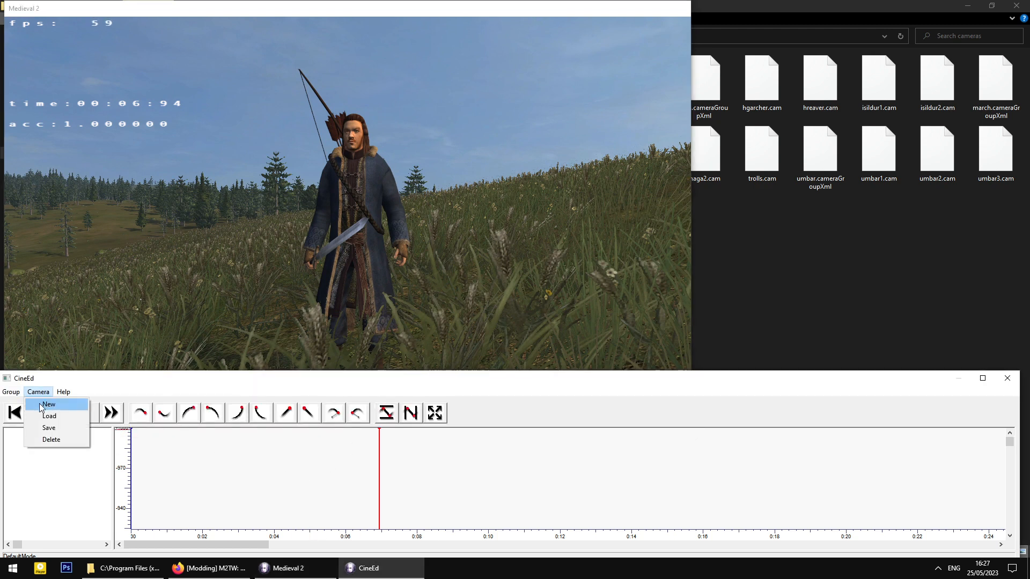
{"action": "left_click", "coordinate": [49, 405]}
{"action": "left_click", "coordinate": [9, 433]}
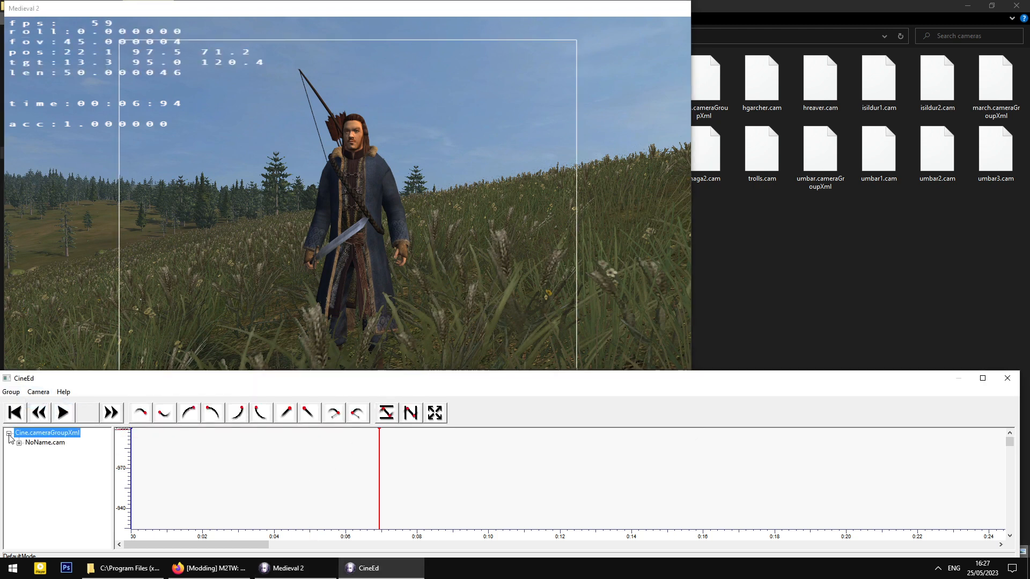
{"action": "left_click", "coordinate": [264, 305]}
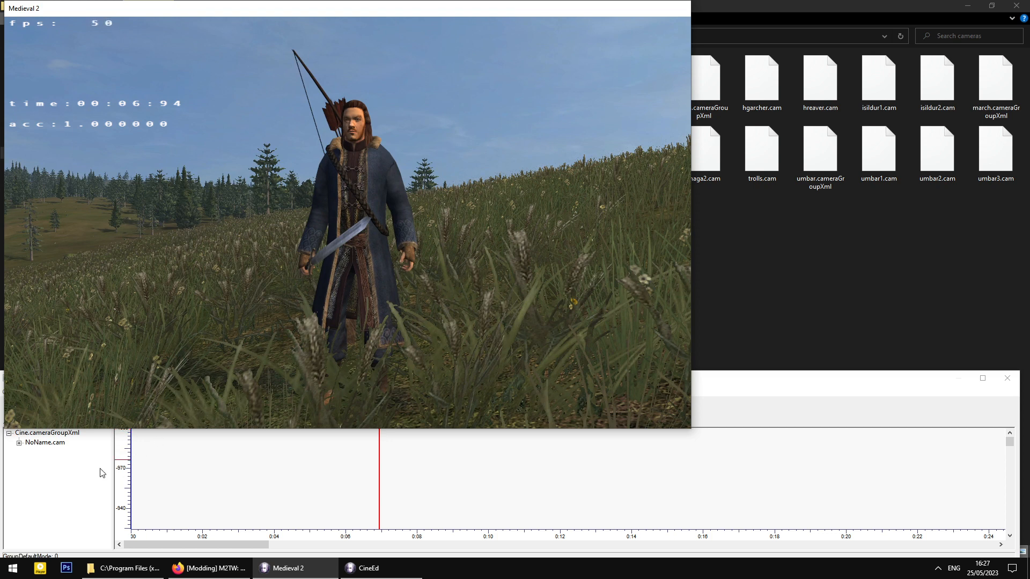
{"action": "left_click", "coordinate": [86, 477]}
{"action": "left_click", "coordinate": [20, 443]}
{"action": "left_click", "coordinate": [29, 463]}
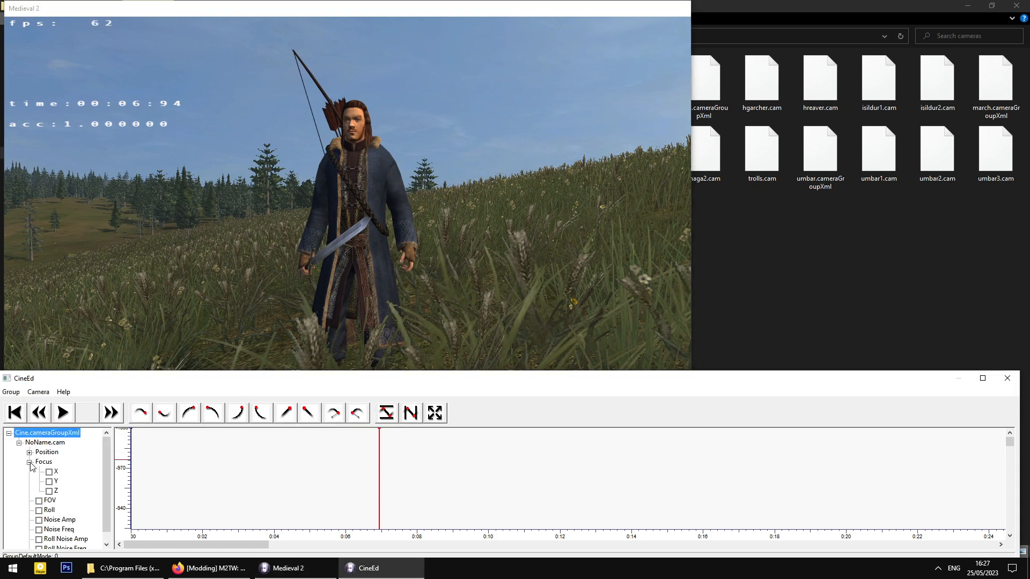
{"action": "left_click", "coordinate": [29, 453]}
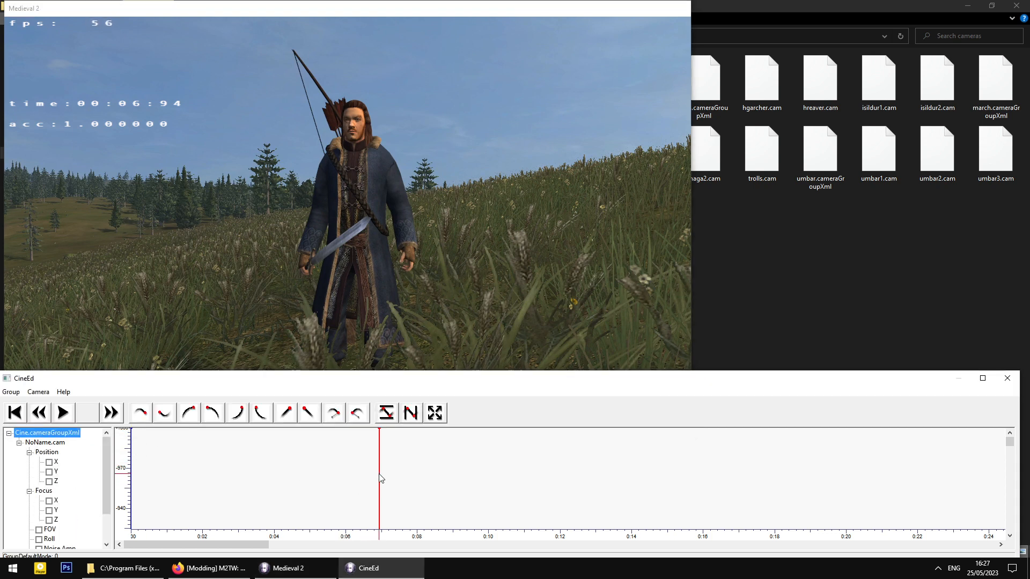
- Line the playhead up with the red marker, show the Position and Focus curves, and fit the camera on the timeline
{"action": "left_click_drag", "start_coordinate": [380, 478], "coordinate": [379, 485]}
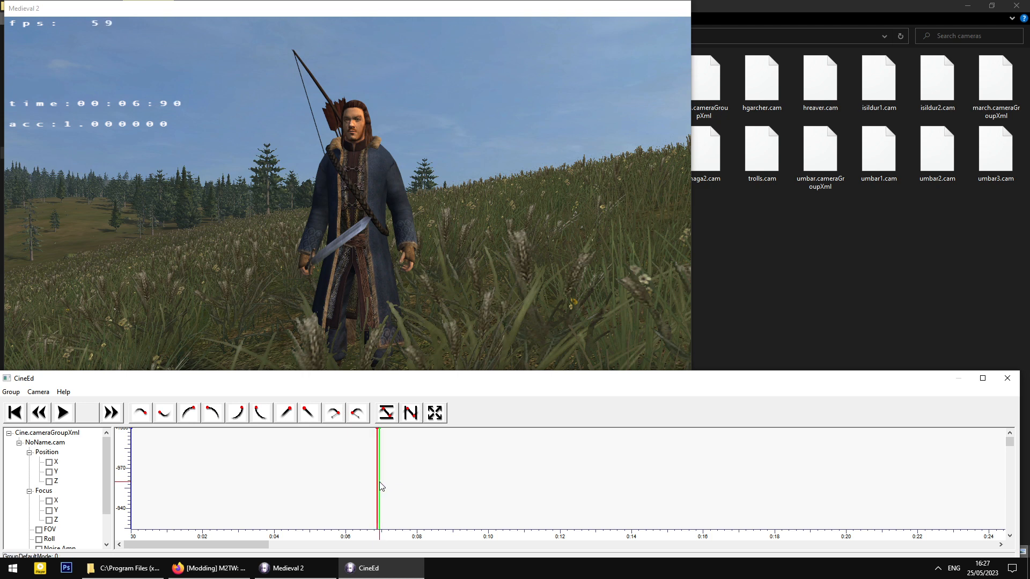
{"action": "left_click_drag", "start_coordinate": [380, 486], "coordinate": [380, 487]}
{"action": "left_click", "coordinate": [49, 464]}
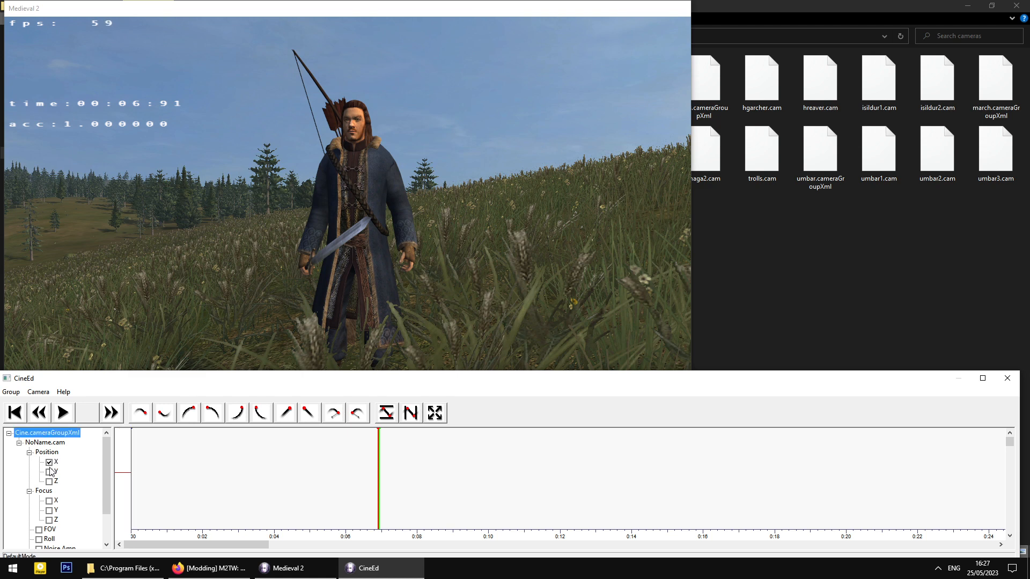
{"action": "left_click", "coordinate": [49, 511]}
{"action": "scroll", "coordinate": [594, 487], "scroll_direction": "down", "scroll_amount": 2}
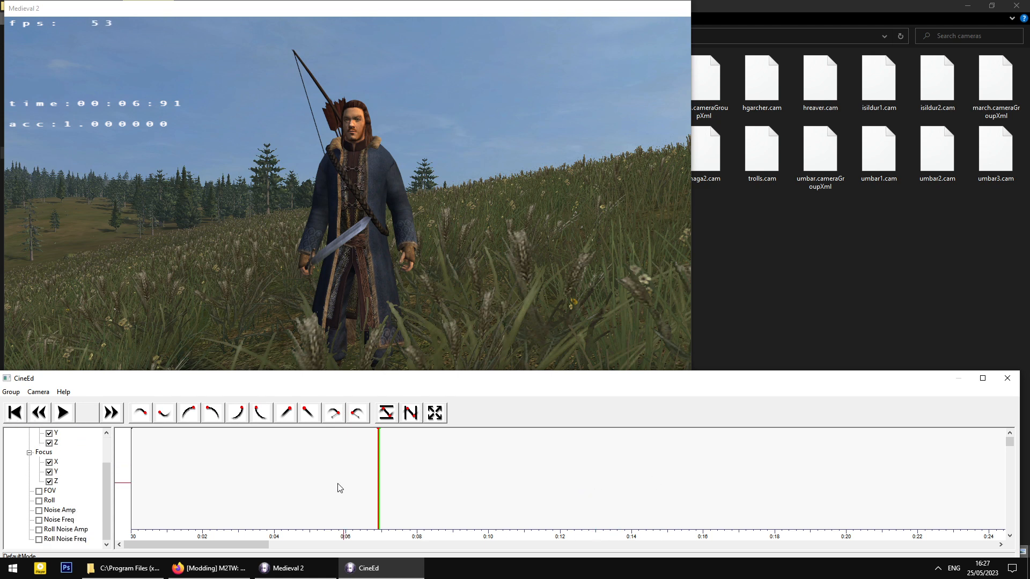
{"action": "scroll", "coordinate": [339, 487], "scroll_direction": "up", "scroll_amount": 2}
{"action": "left_click_drag", "start_coordinate": [1013, 448], "coordinate": [1001, 485]}
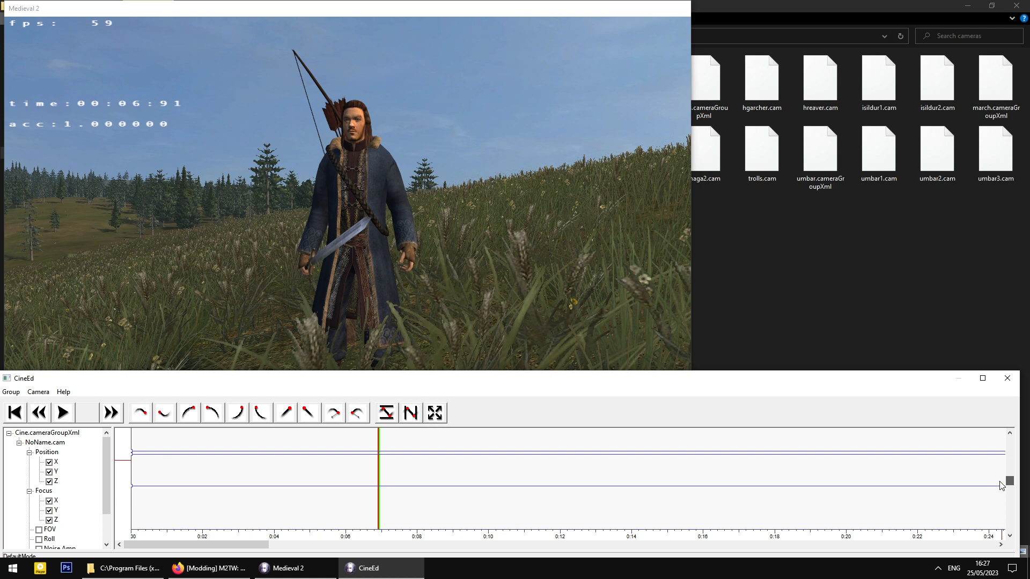
{"action": "left_click", "coordinate": [435, 413]}
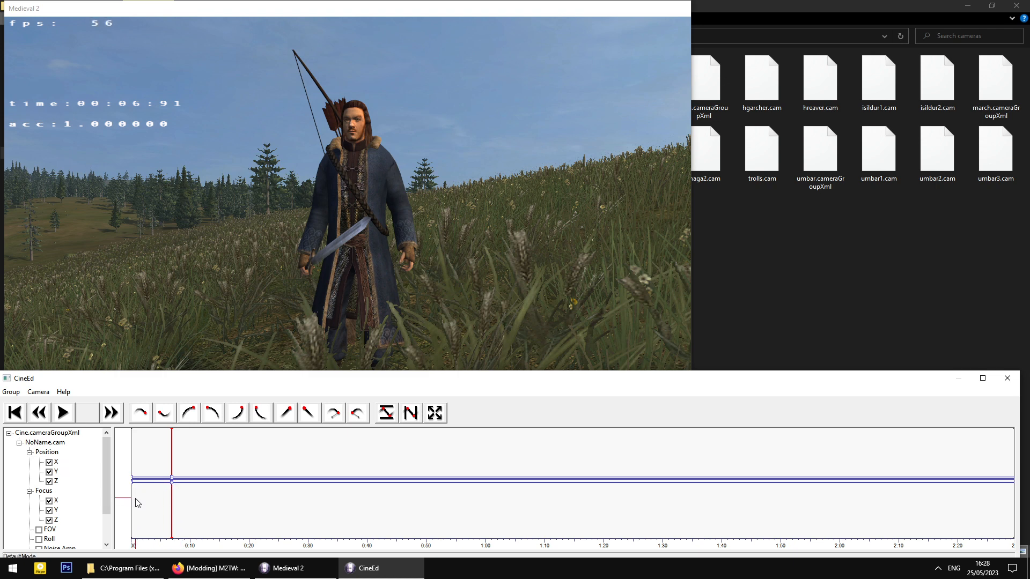
- Limit the track range to roughly 0:06–0:07
{"action": "left_click_drag", "start_coordinate": [132, 502], "coordinate": [170, 503]}
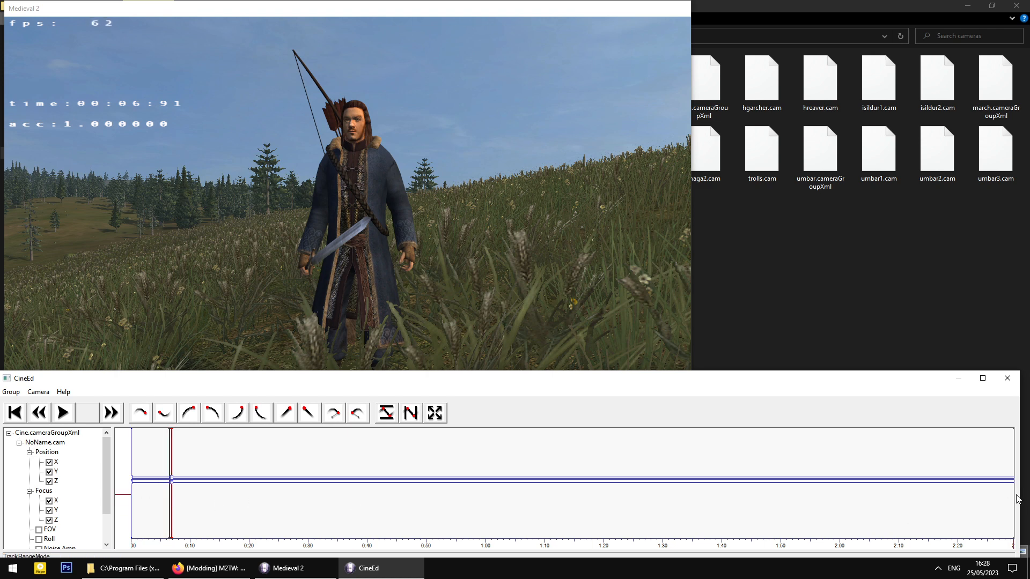
{"action": "left_click_drag", "start_coordinate": [1012, 495], "coordinate": [172, 498]}
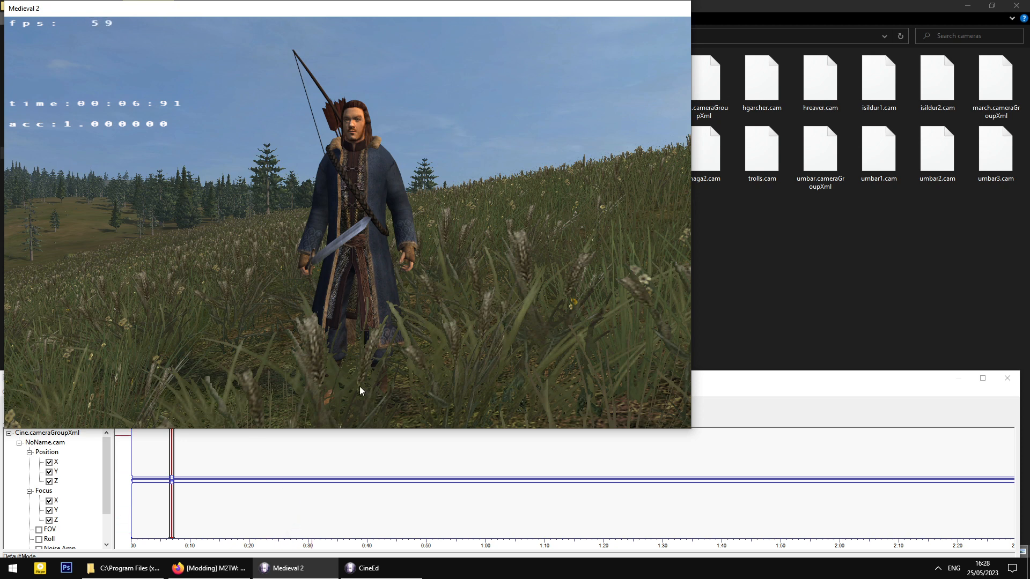
{"action": "left_click", "coordinate": [362, 510]}
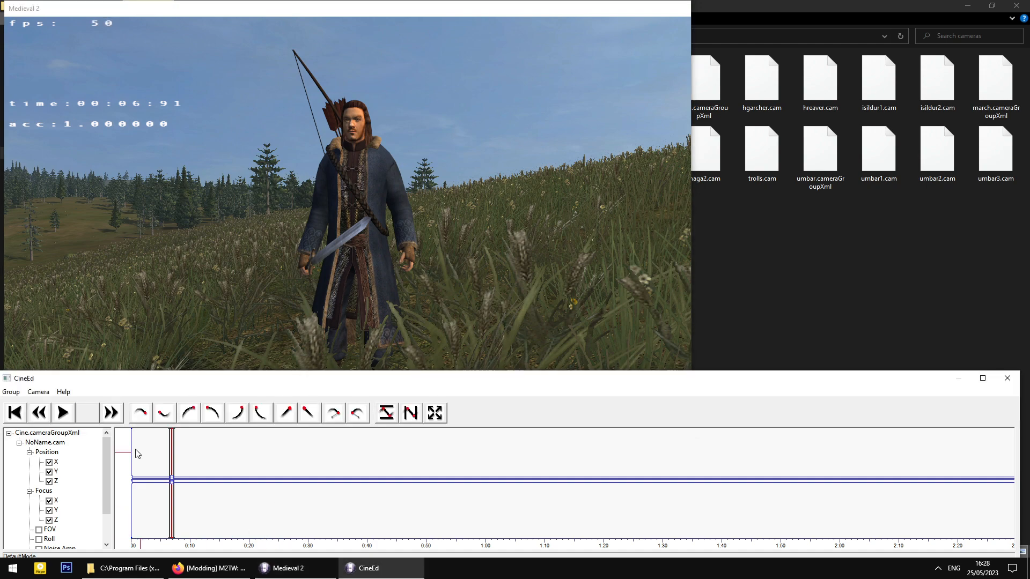
- Overwrite bard.cam with the current camera via Save As, then close CineEd
{"action": "left_click", "coordinate": [38, 392]}
{"action": "left_click", "coordinate": [51, 429]}
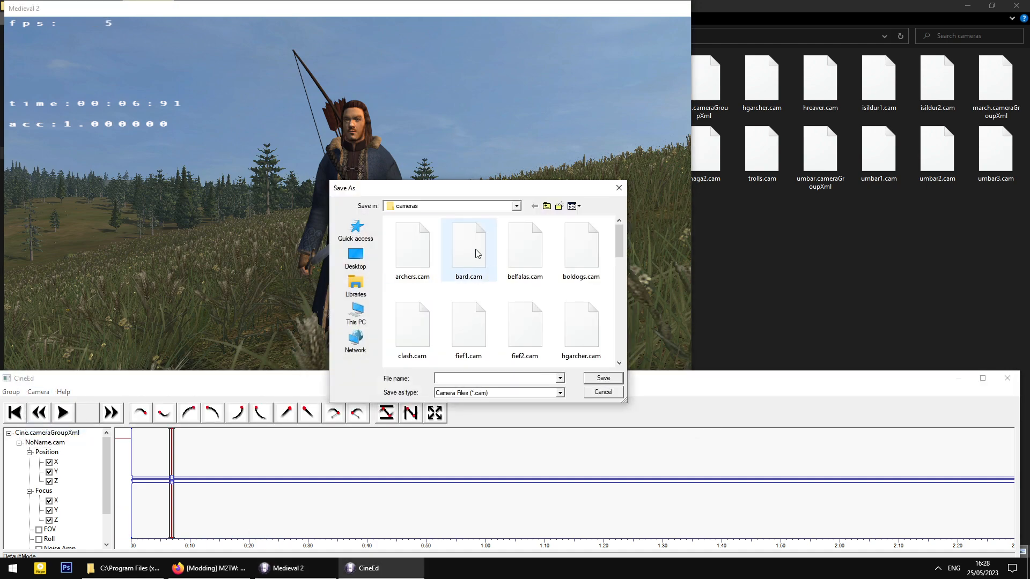
{"action": "left_click", "coordinate": [490, 276]}
{"action": "left_click", "coordinate": [604, 379]}
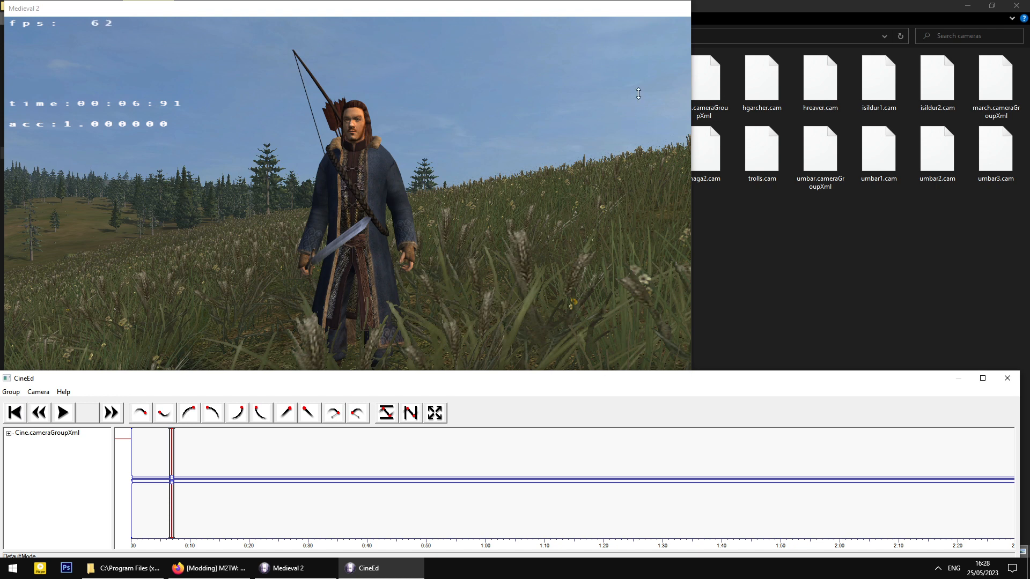
{"action": "left_click", "coordinate": [1008, 380]}
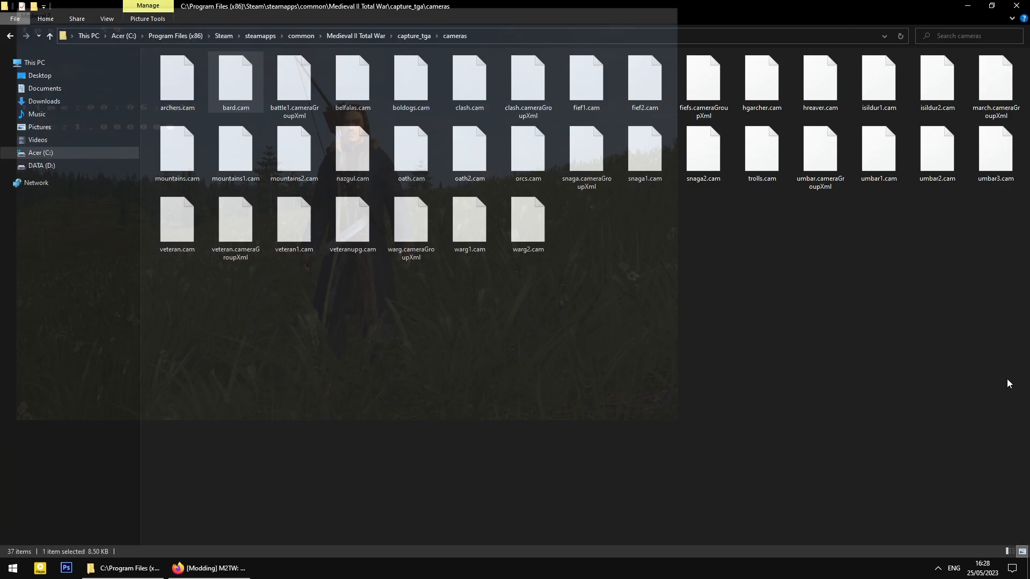
- Close Firefox and bring File Explorer back
{"action": "left_click", "coordinate": [225, 567]}
{"action": "left_click", "coordinate": [215, 569]}
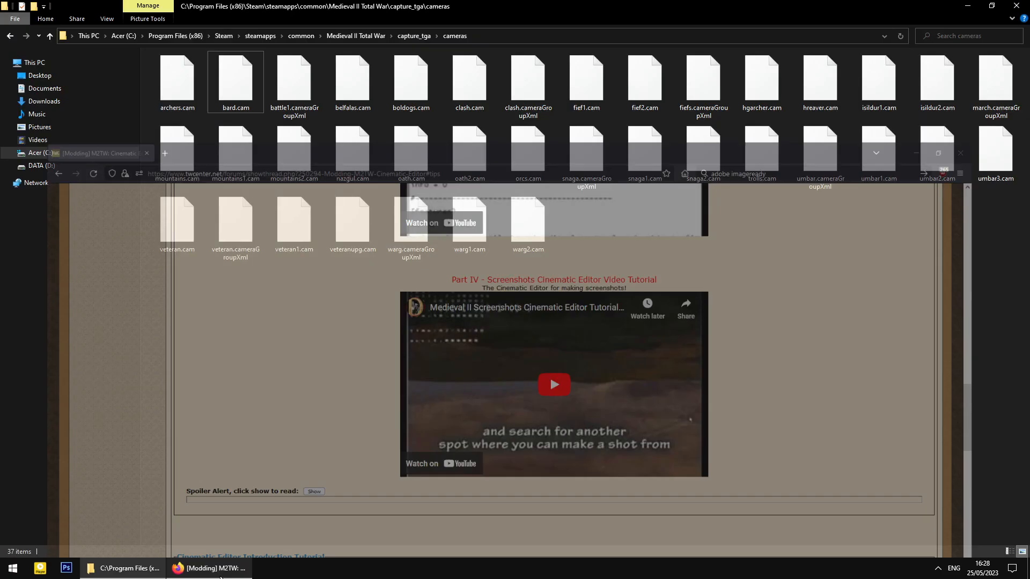
{"action": "left_click", "coordinate": [126, 572]}
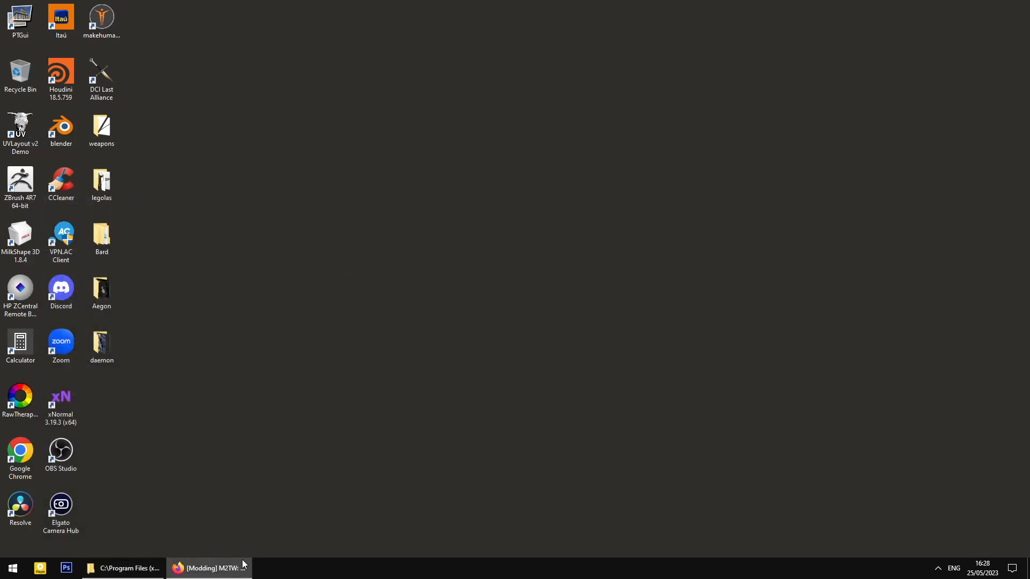
{"action": "left_click", "coordinate": [225, 574]}
{"action": "left_click", "coordinate": [1017, 7]}
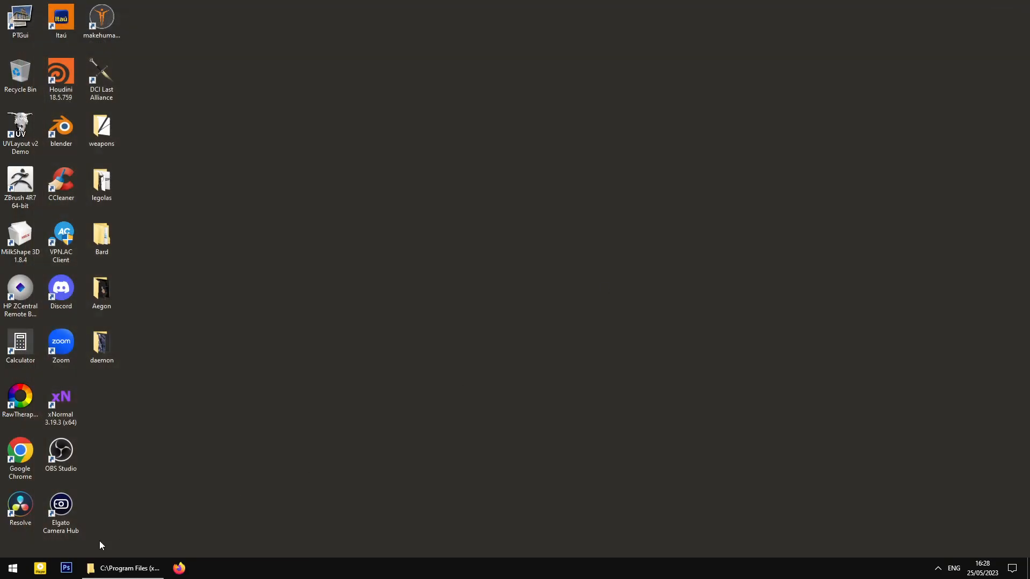
{"action": "left_click", "coordinate": [129, 571]}
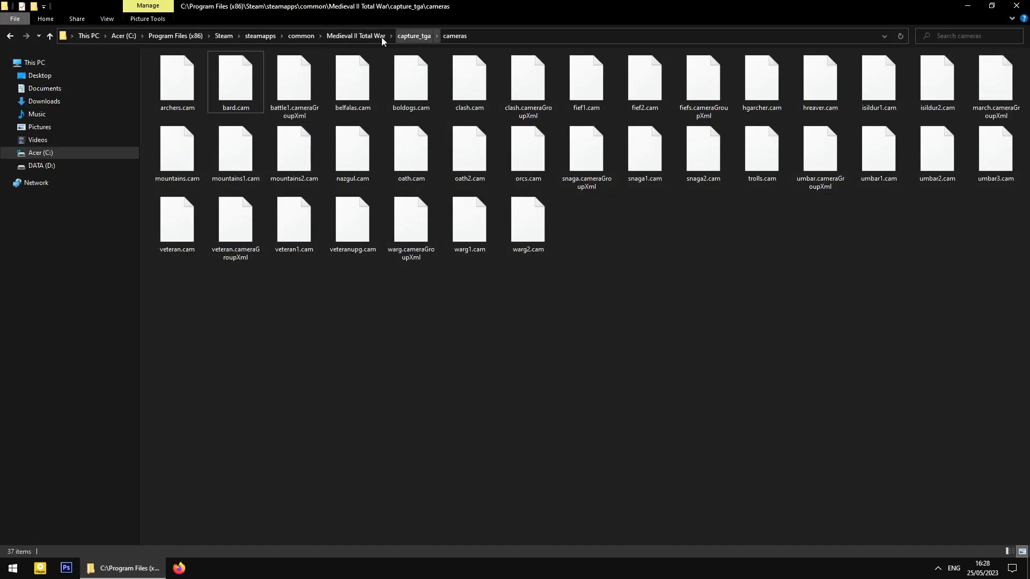
- Go up to the Medieval II Total War folder and run Third_Age_3_cine-ed_render.bat
{"action": "left_click", "coordinate": [356, 37]}
{"action": "left_click", "coordinate": [240, 477]}
{"action": "scroll", "coordinate": [240, 474], "scroll_direction": "down", "scroll_amount": 1}
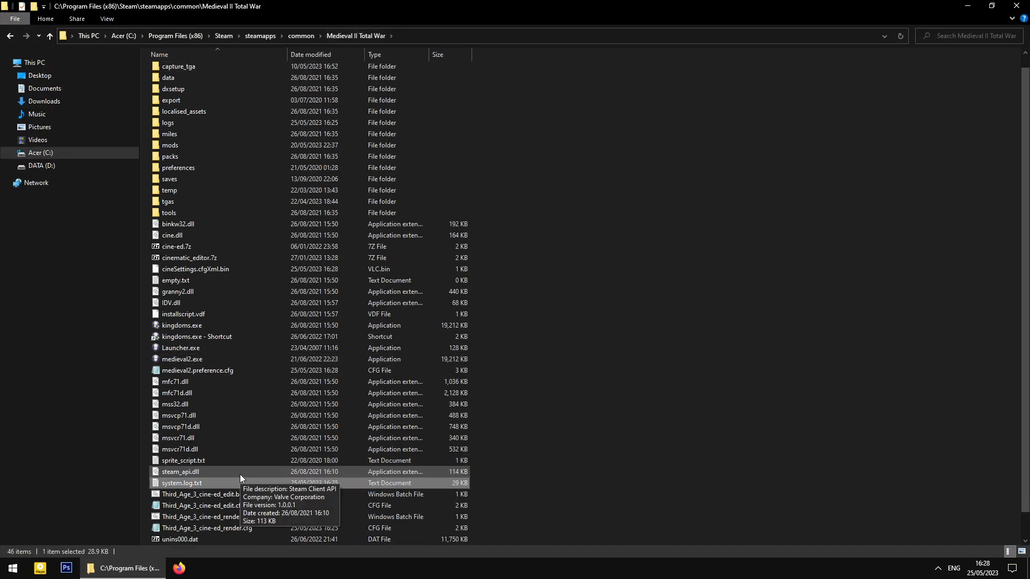
{"action": "double_click", "coordinate": [233, 495]}
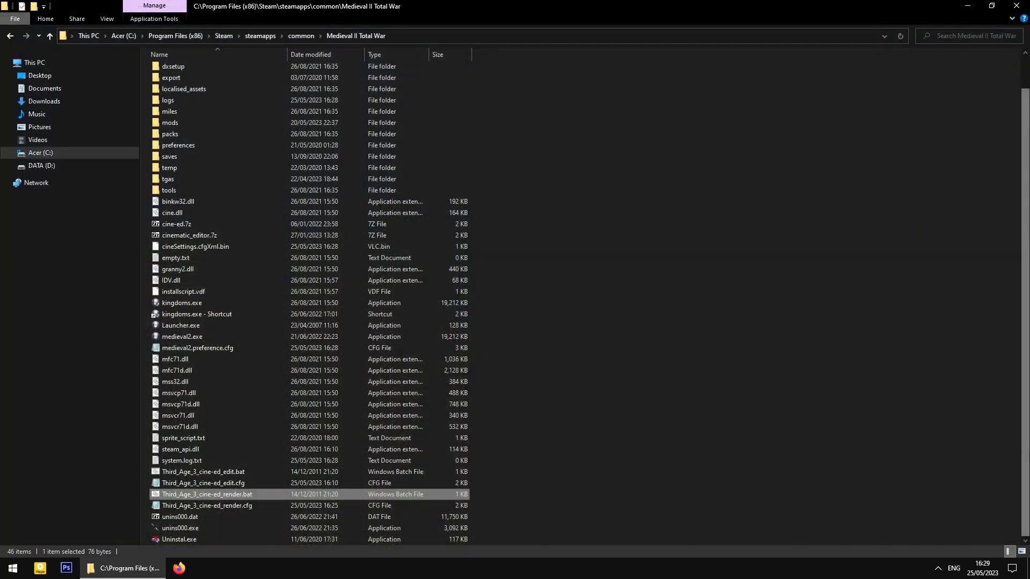
- Open the capture_tga folder and select the newly rendered bard-01.avi (about 156 MB)
{"action": "left_click", "coordinate": [590, 392]}
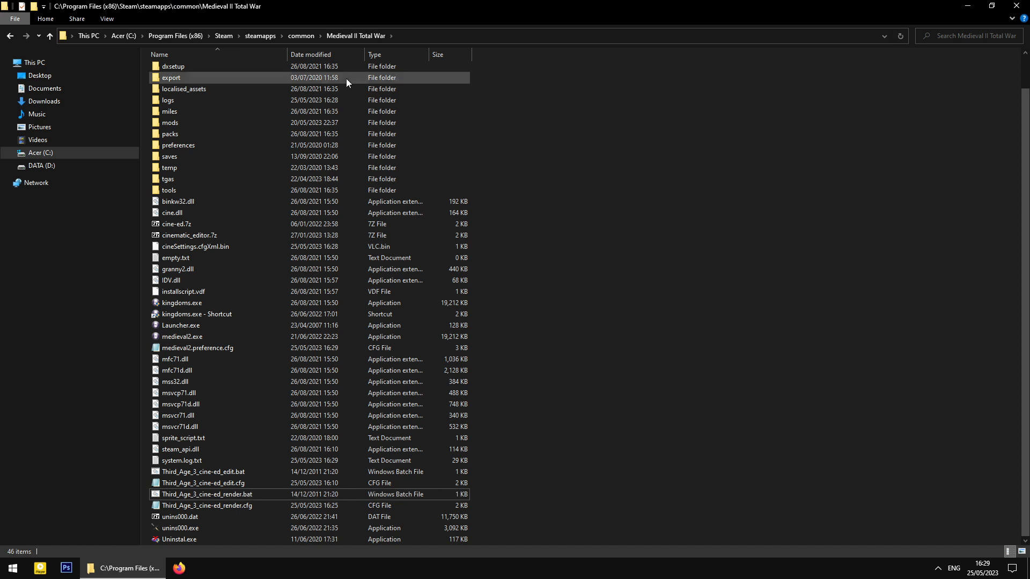
{"action": "left_click", "coordinate": [215, 90]}
{"action": "scroll", "coordinate": [215, 90], "scroll_direction": "up", "scroll_amount": 1}
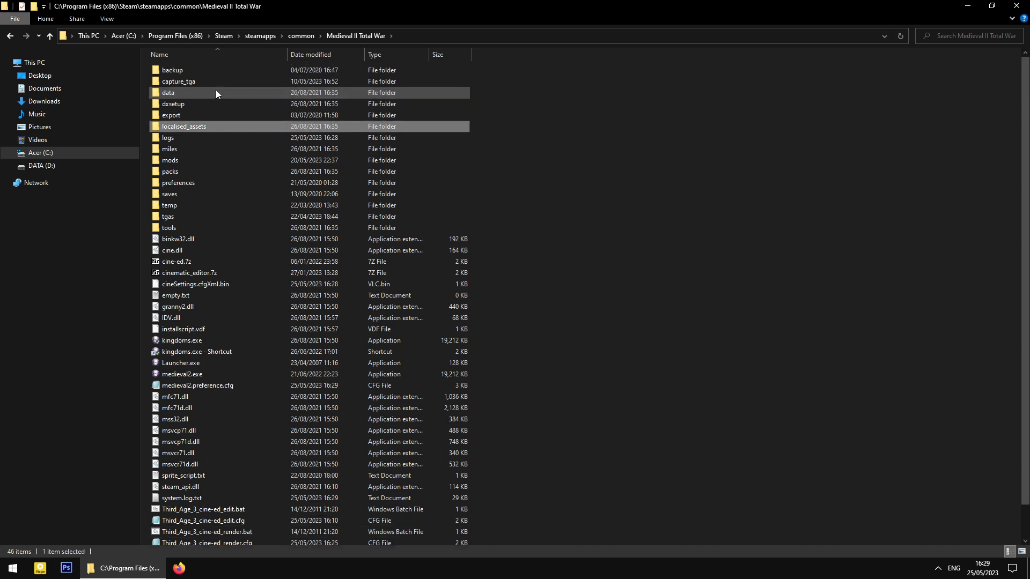
{"action": "left_click", "coordinate": [202, 82]}
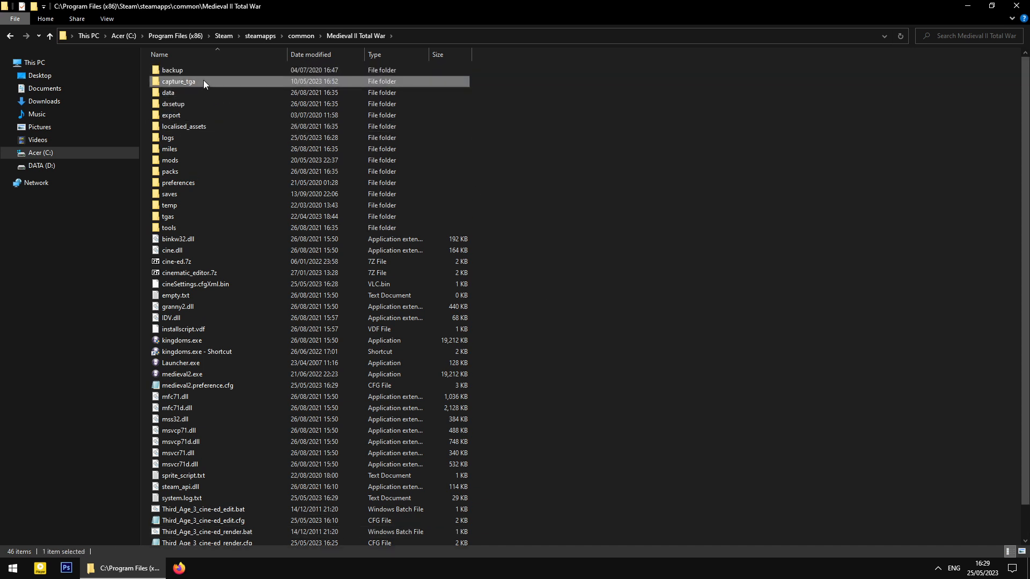
{"action": "left_click", "coordinate": [204, 81]}
{"action": "left_click", "coordinate": [190, 90]}
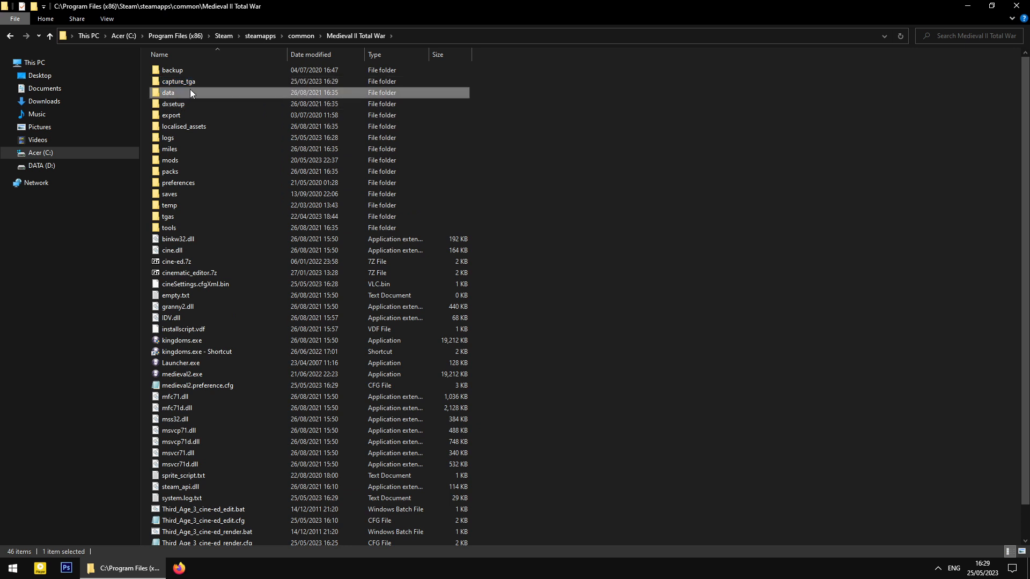
{"action": "left_click", "coordinate": [198, 81]}
{"action": "double_click", "coordinate": [213, 80]}
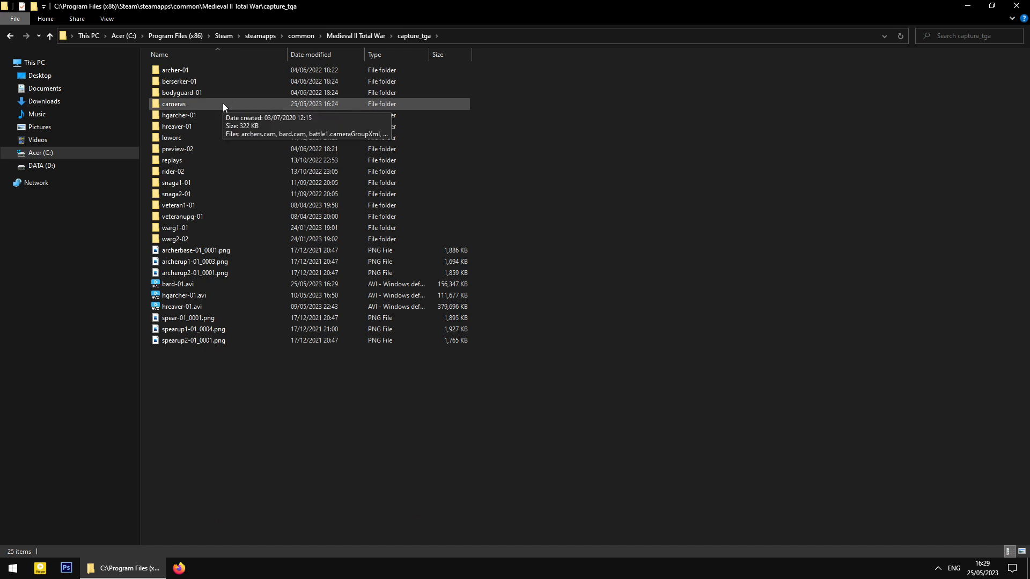
{"action": "left_click", "coordinate": [208, 238]}
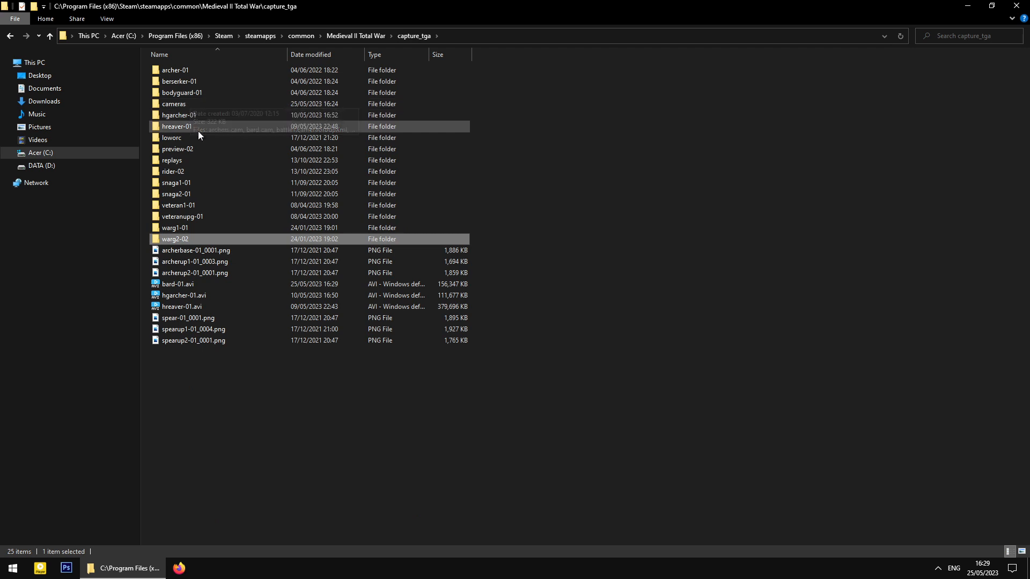
{"action": "left_click", "coordinate": [212, 285]}
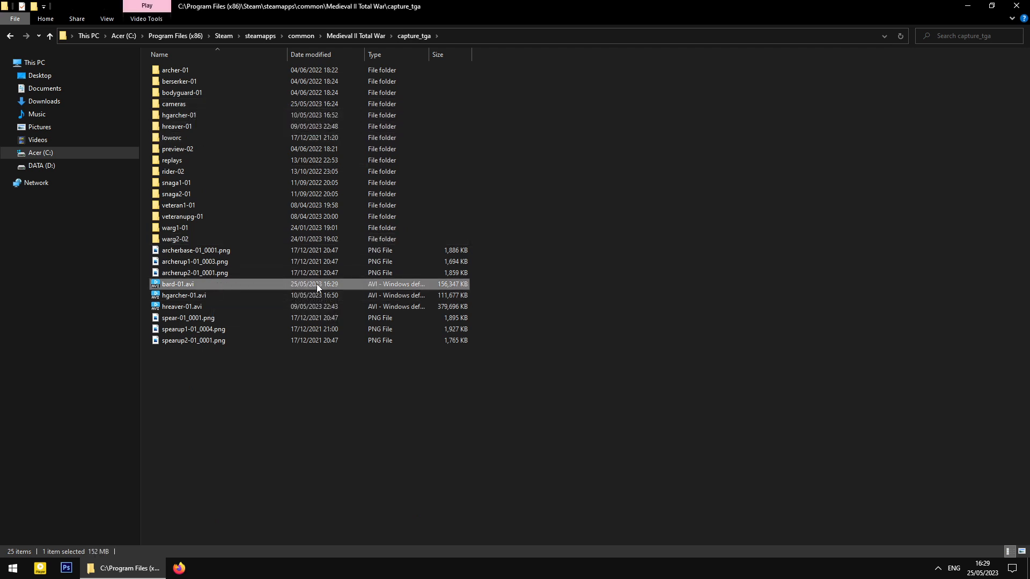
- Play bard-01.avi in PotPlayer, reopen it, then play and pause the clip
{"action": "double_click", "coordinate": [256, 282]}
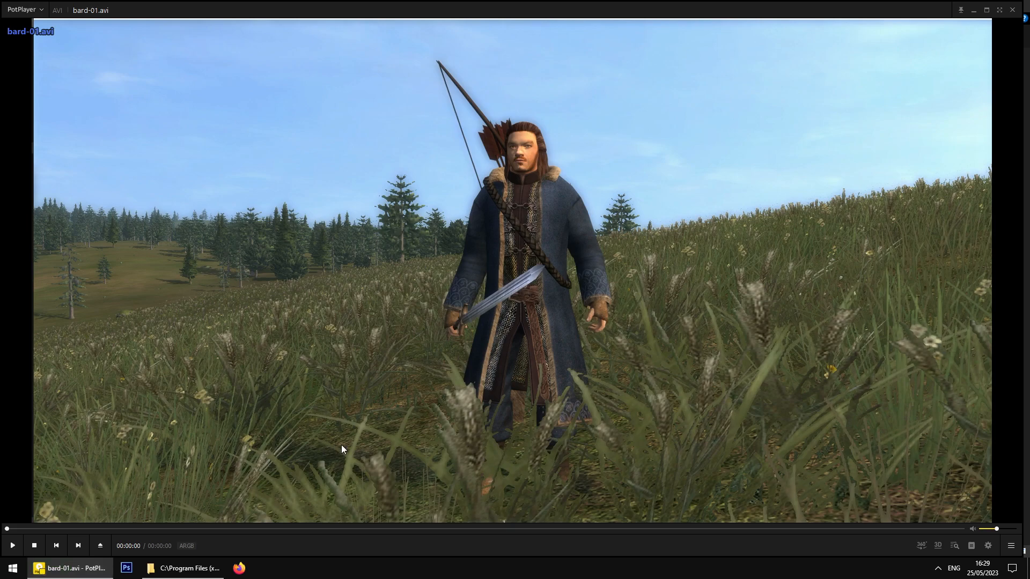
{"action": "left_click", "coordinate": [1012, 9]}
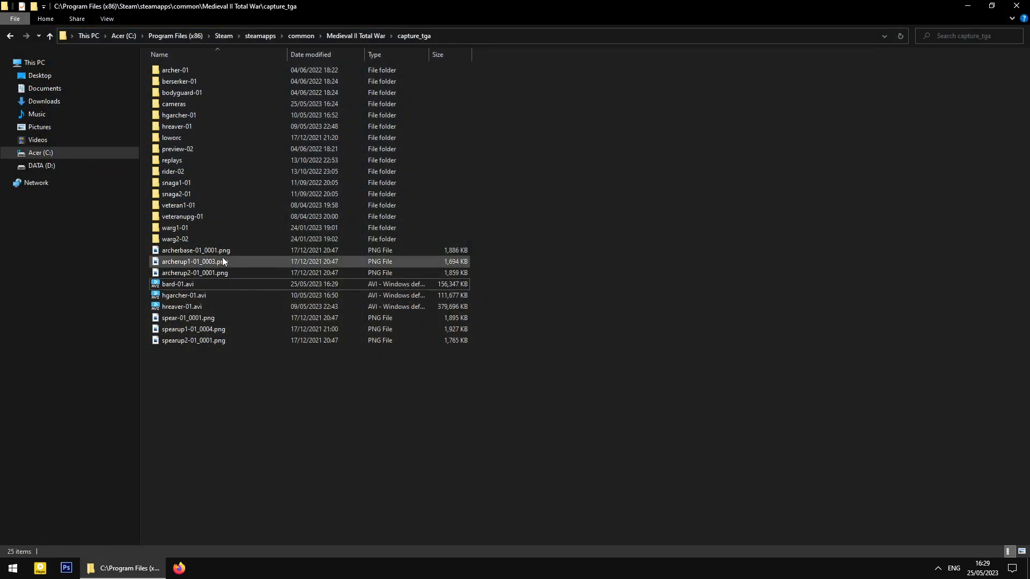
{"action": "left_click", "coordinate": [219, 288]}
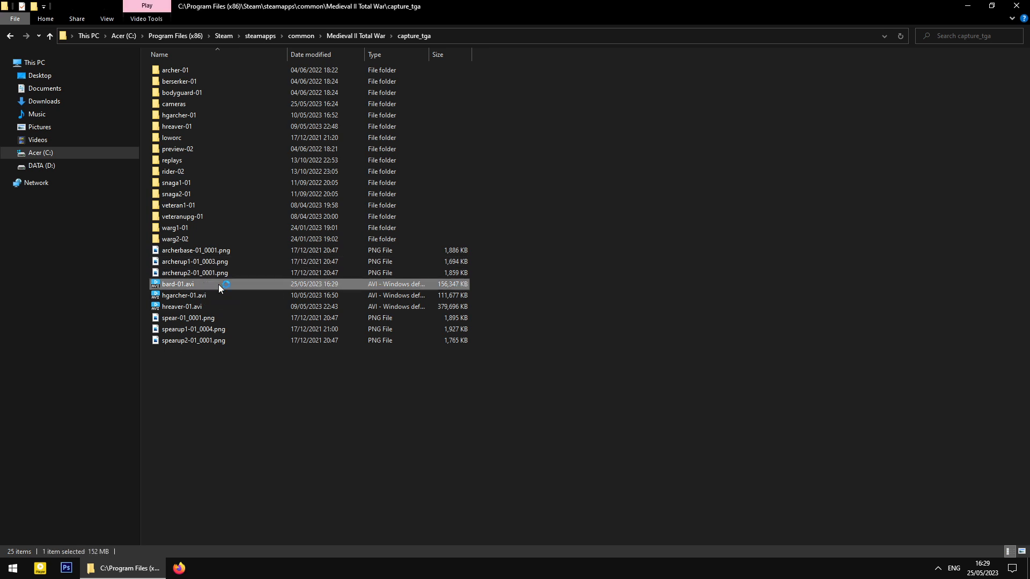
{"action": "double_click", "coordinate": [218, 284]}
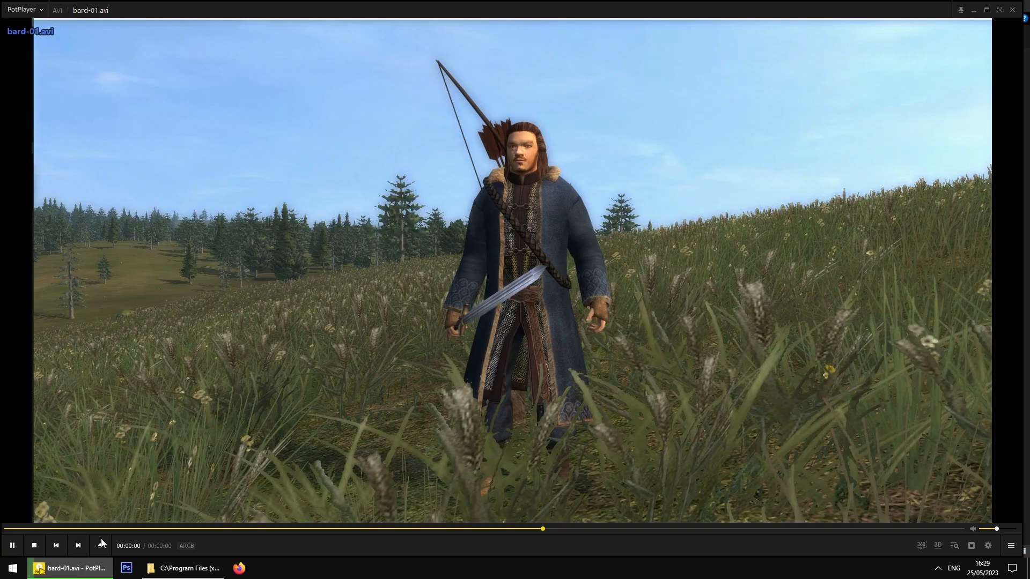
{"action": "left_click", "coordinate": [14, 545]}
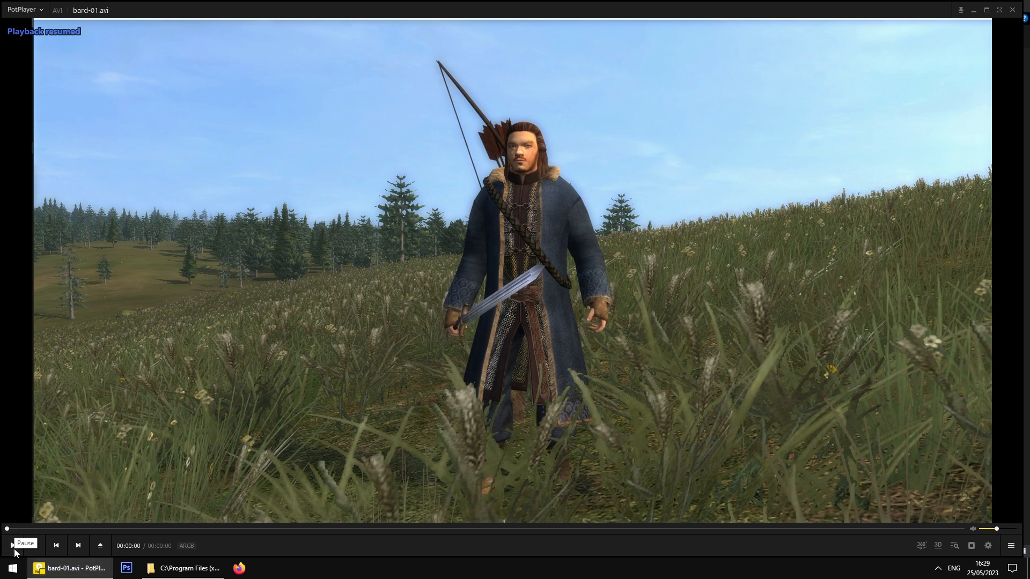
{"action": "left_click", "coordinate": [12, 545]}
- Dismiss the player's context menu and exit PotPlayer
{"action": "right_click", "coordinate": [440, 353]}
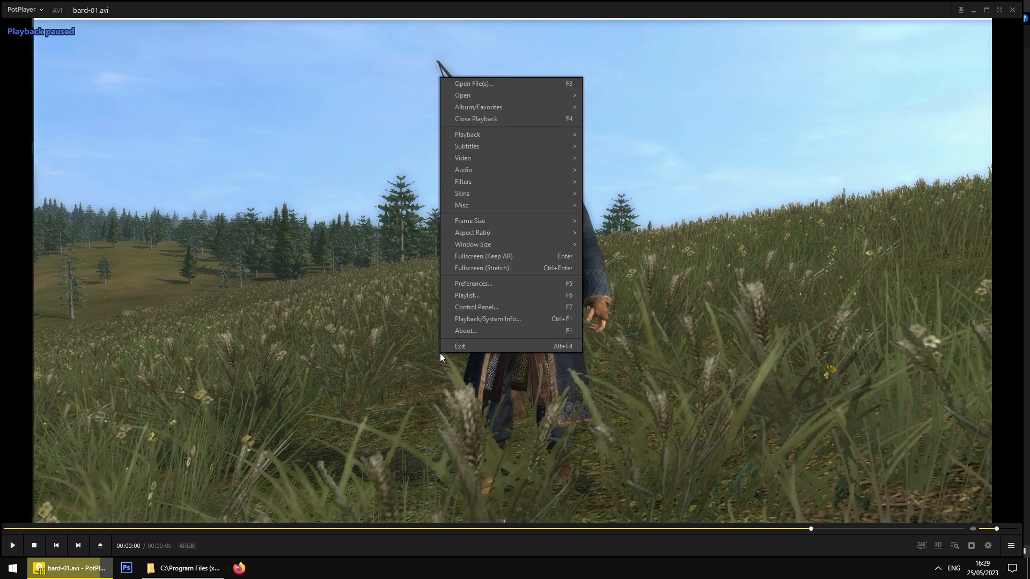
{"action": "mouse_move", "coordinate": [521, 199]}
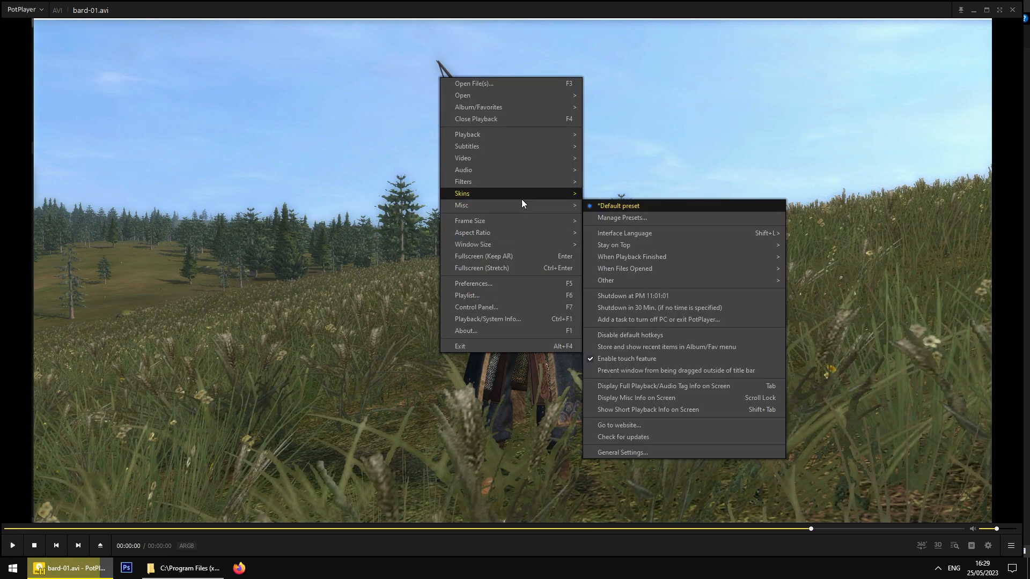
{"action": "left_click", "coordinate": [327, 388]}
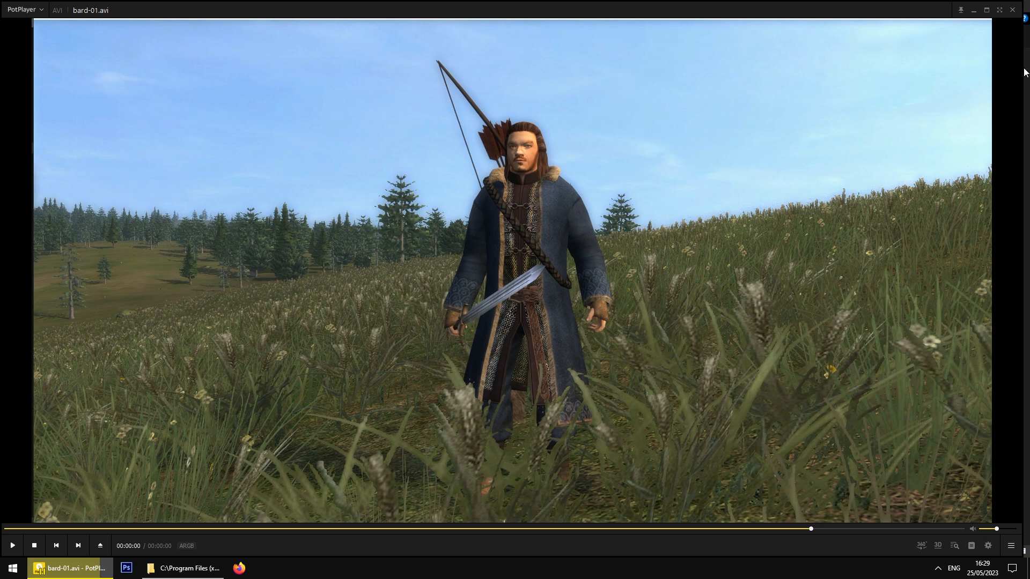
{"action": "left_click", "coordinate": [1012, 10]}
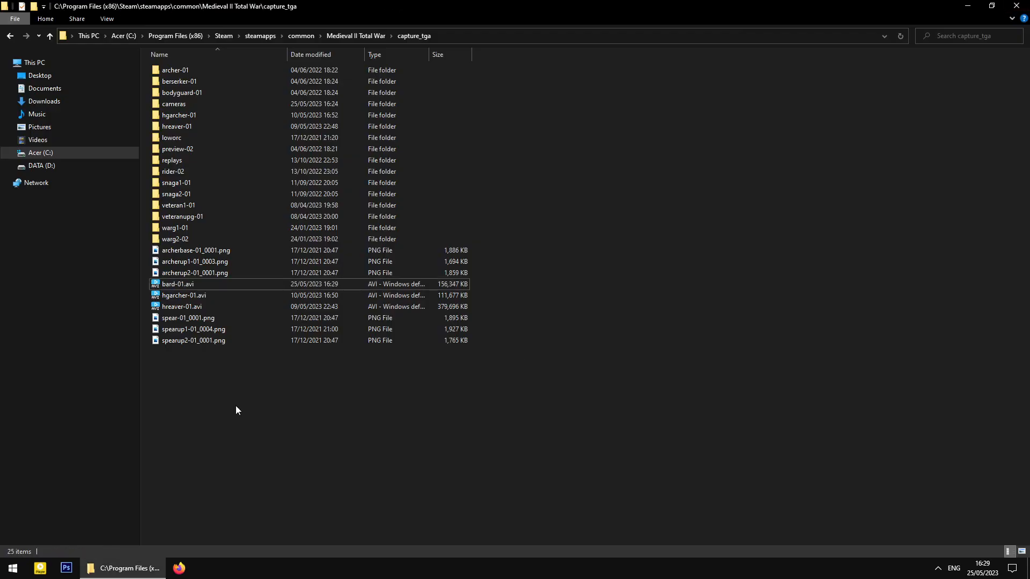
- Launch Adobe After Effects CC 2017 from the Start menu and minimize the capture_tga window
{"action": "left_click", "coordinate": [21, 570]}
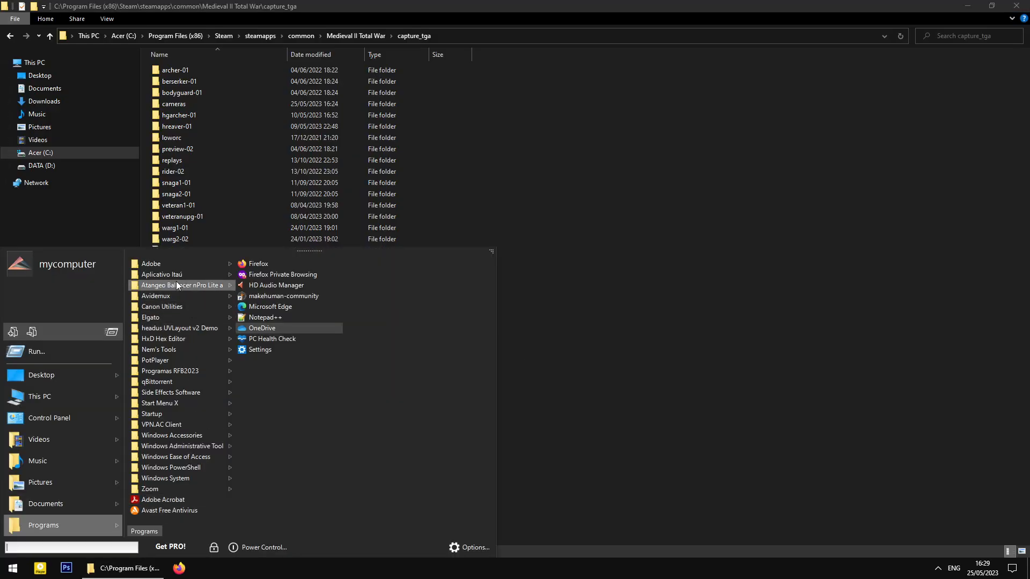
{"action": "mouse_move", "coordinate": [183, 263]}
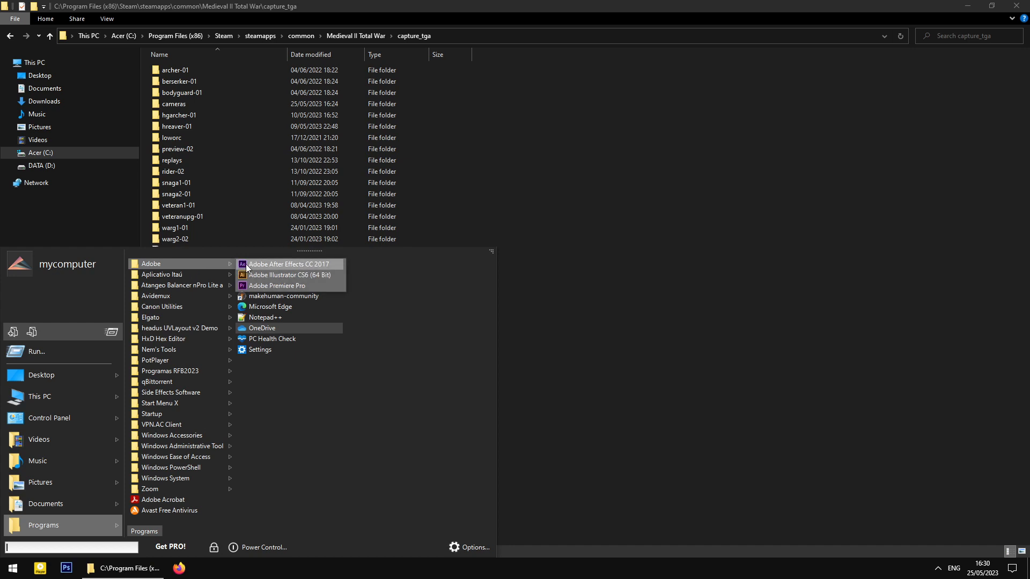
{"action": "left_click", "coordinate": [284, 264]}
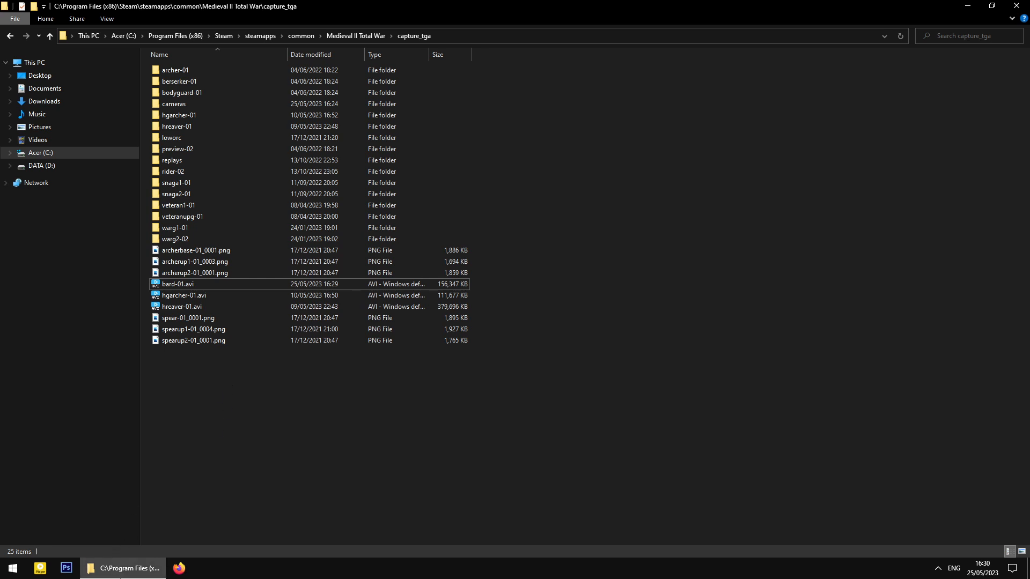
{"action": "left_click", "coordinate": [123, 569]}
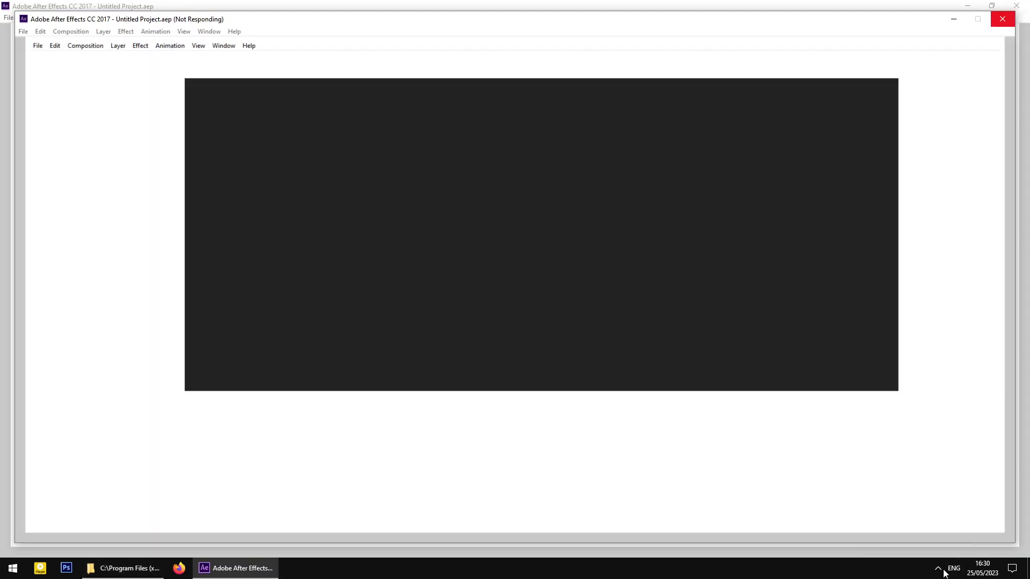
- Maximize the After Effects window and dismiss the Get Started screen
{"action": "left_click", "coordinate": [939, 570]}
{"action": "left_click", "coordinate": [938, 569]}
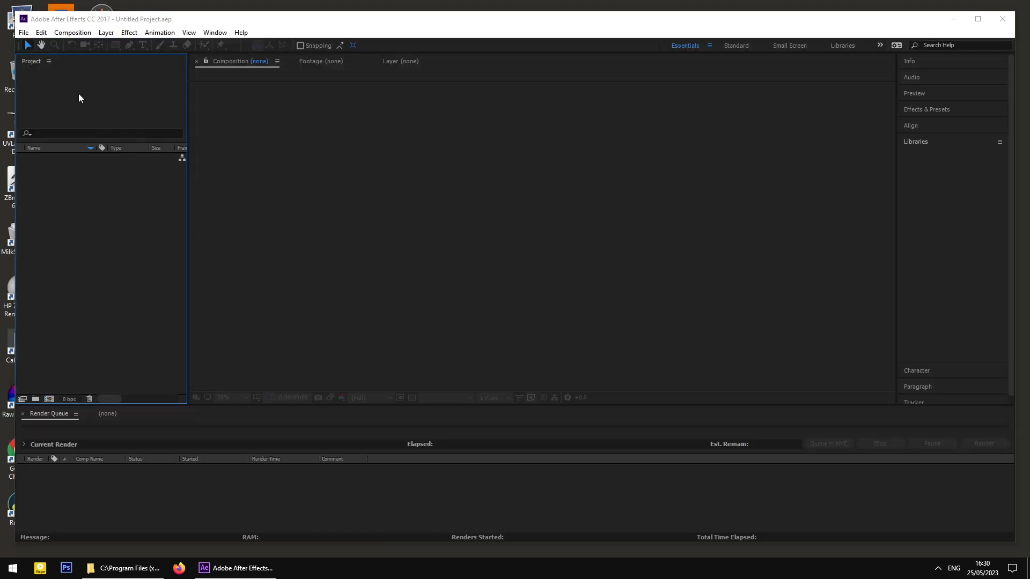
{"action": "double_click", "coordinate": [247, 19]}
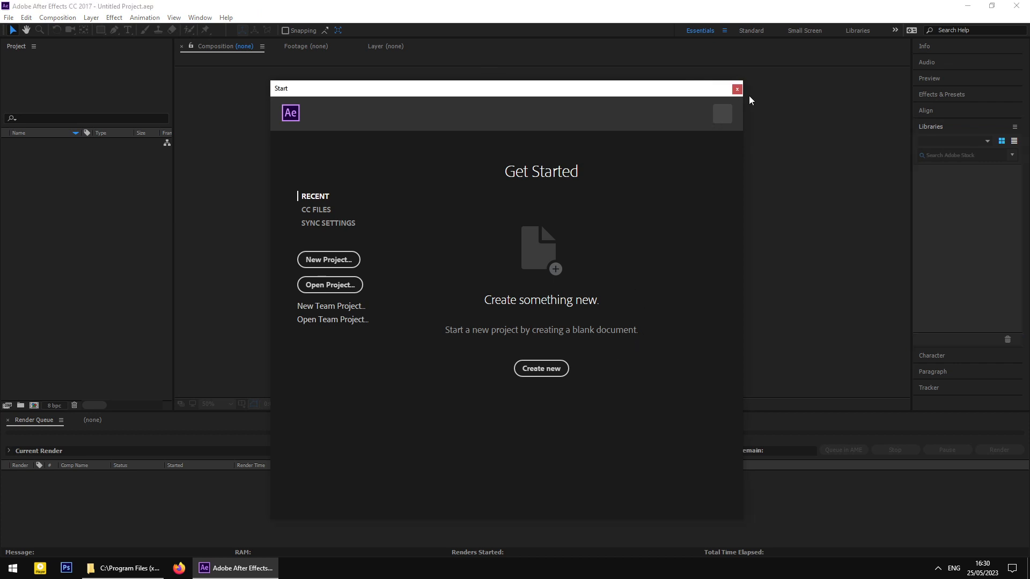
{"action": "left_click", "coordinate": [324, 261]}
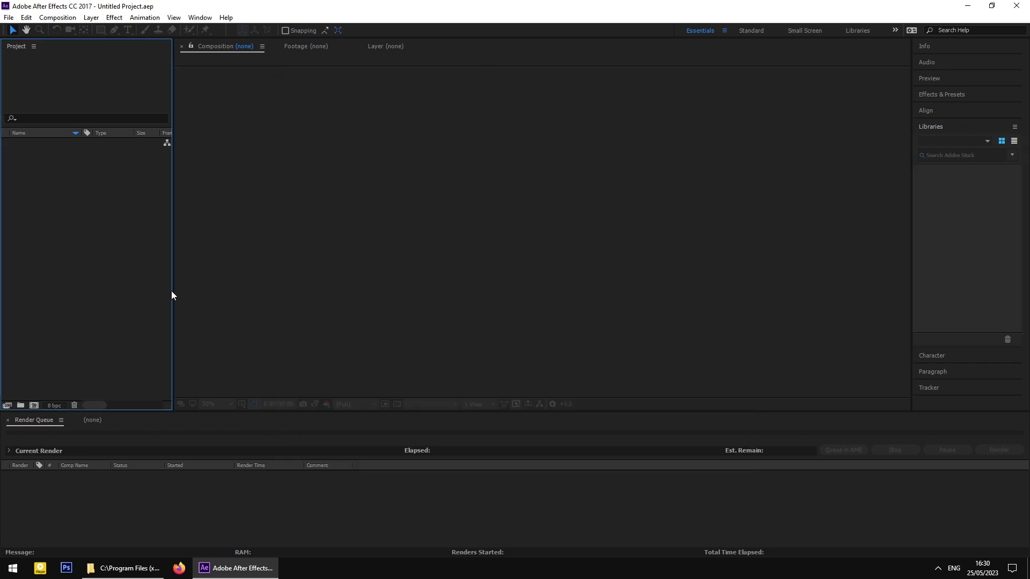
- Import bard-01.avi into the Project panel with its alpha channel set to Ignore
{"action": "right_click", "coordinate": [91, 179]}
{"action": "left_click", "coordinate": [59, 188]}
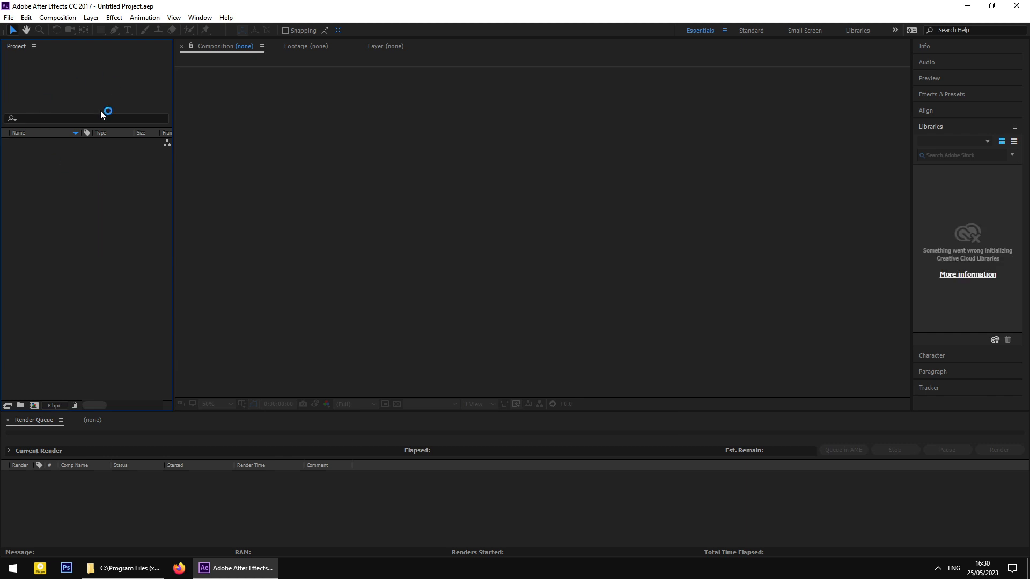
{"action": "right_click", "coordinate": [97, 192]}
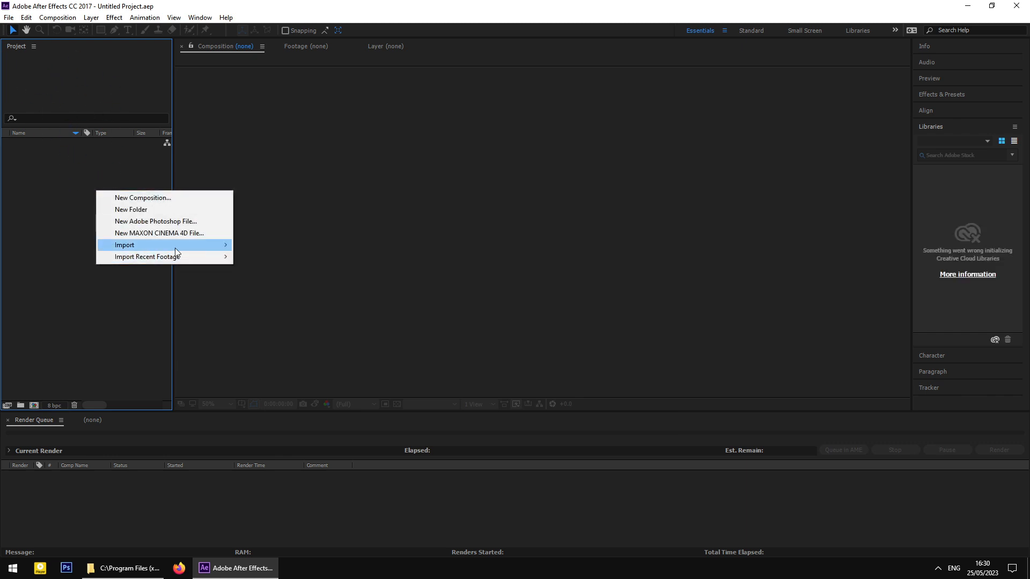
{"action": "mouse_move", "coordinate": [161, 245]}
{"action": "left_click", "coordinate": [282, 244]}
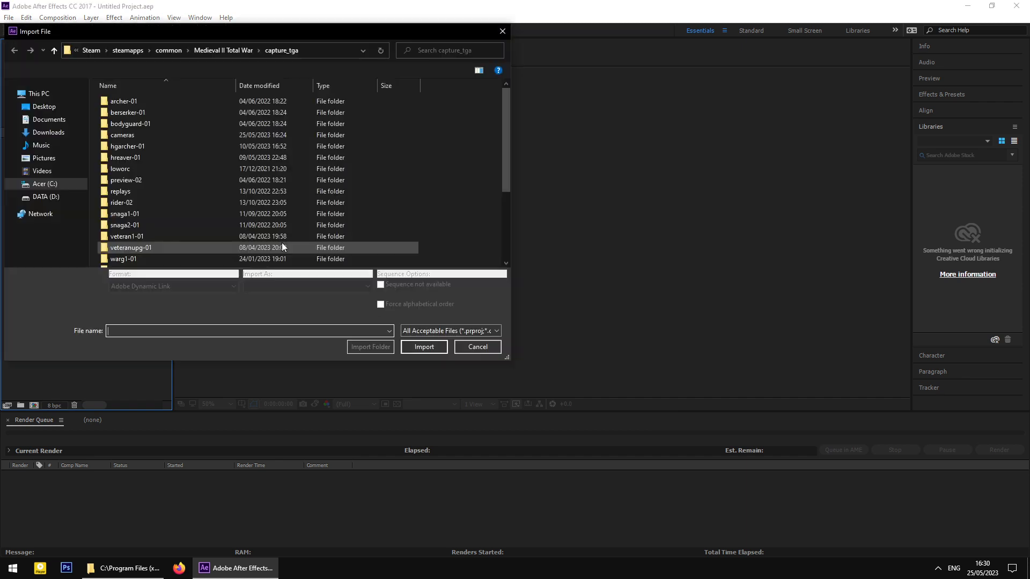
{"action": "left_click", "coordinate": [276, 169]}
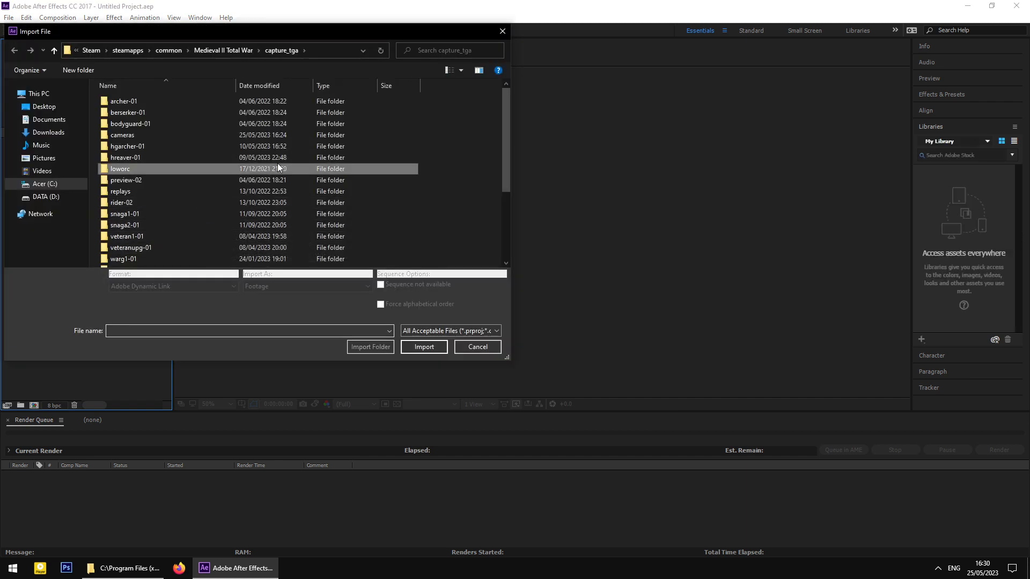
{"action": "scroll", "coordinate": [285, 177], "scroll_direction": "down", "scroll_amount": 2}
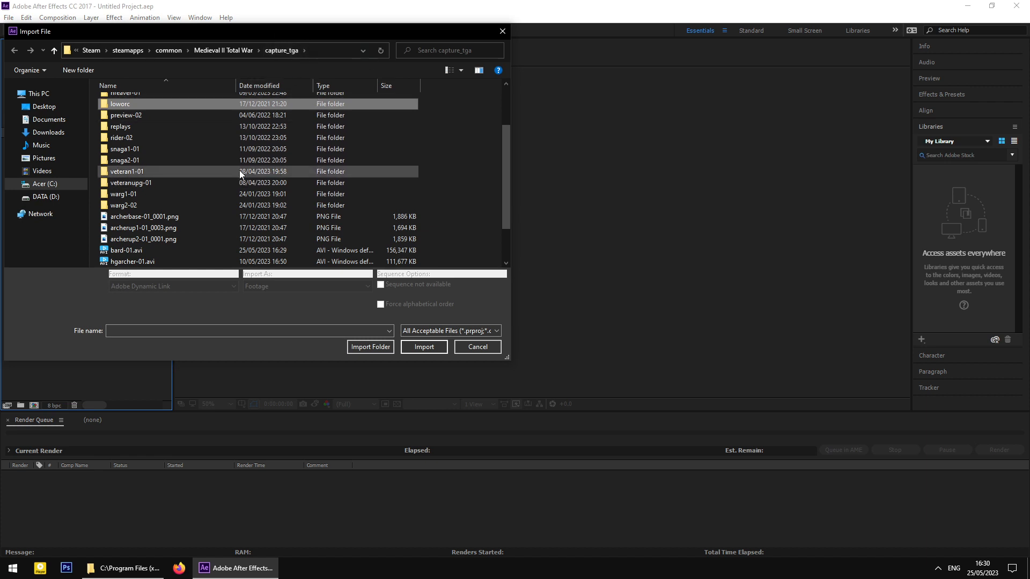
{"action": "left_click", "coordinate": [162, 227]}
{"action": "scroll", "coordinate": [161, 225], "scroll_direction": "down", "scroll_amount": 2}
{"action": "left_click", "coordinate": [148, 206]}
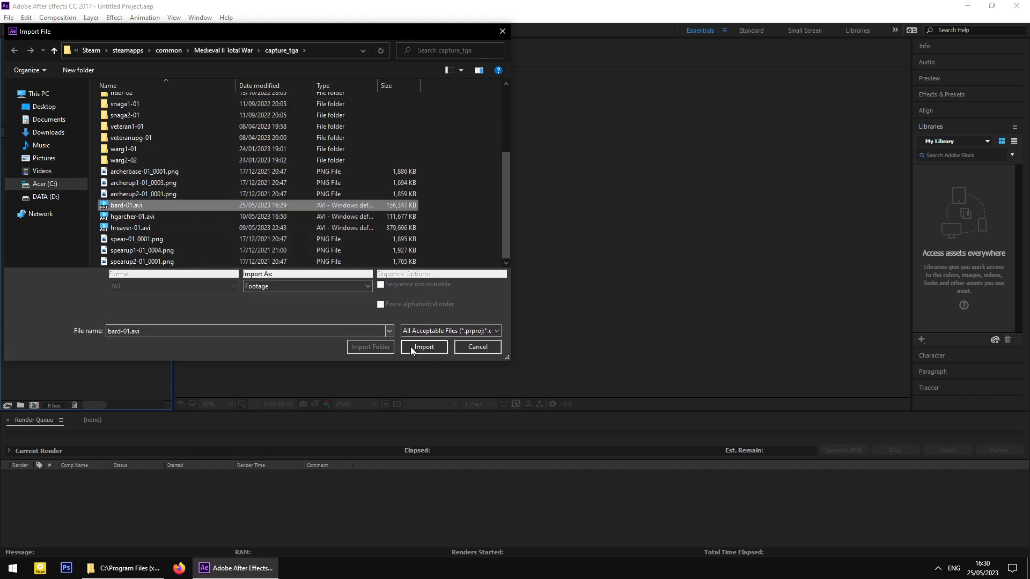
{"action": "left_click", "coordinate": [423, 352]}
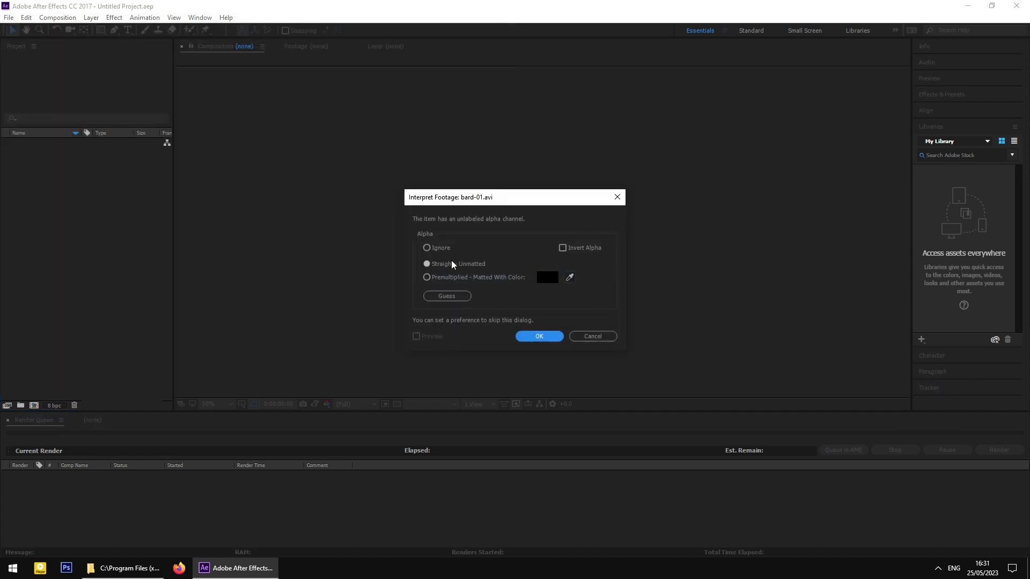
{"action": "left_click", "coordinate": [436, 254]}
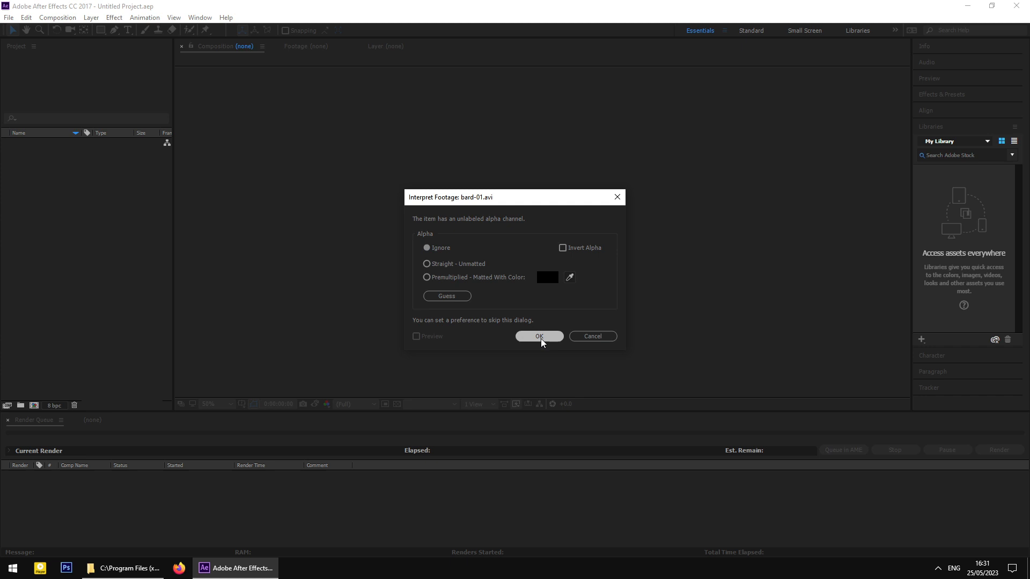
{"action": "left_click", "coordinate": [540, 337]}
- Drag bard-01.avi into the Render Queue to create a queued bard-01 comp
{"action": "left_click", "coordinate": [92, 182]}
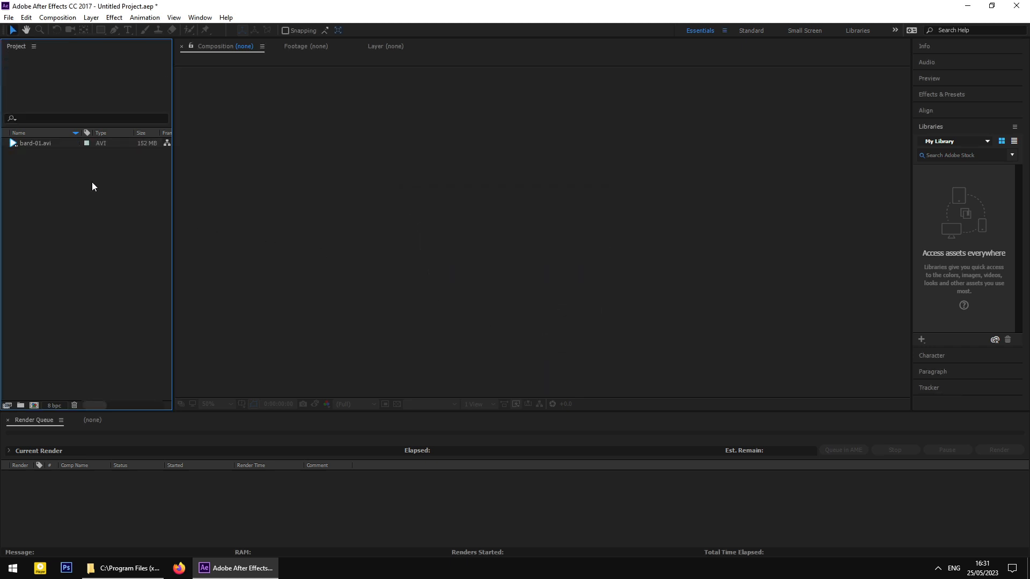
{"action": "left_click", "coordinate": [48, 146]}
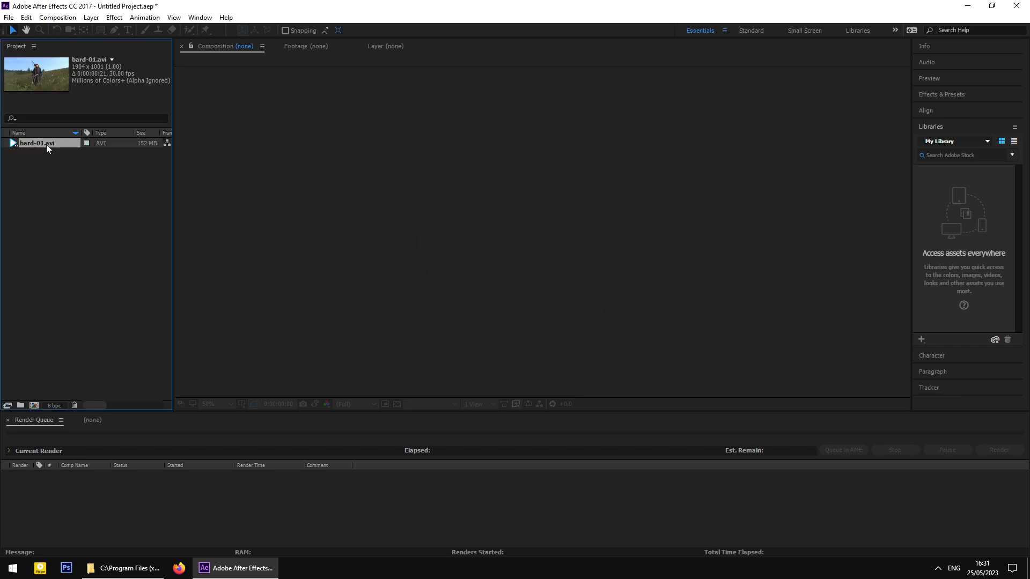
{"action": "left_click_drag", "start_coordinate": [46, 144], "coordinate": [130, 382]}
{"action": "left_click_drag", "start_coordinate": [127, 508], "coordinate": [127, 510]}
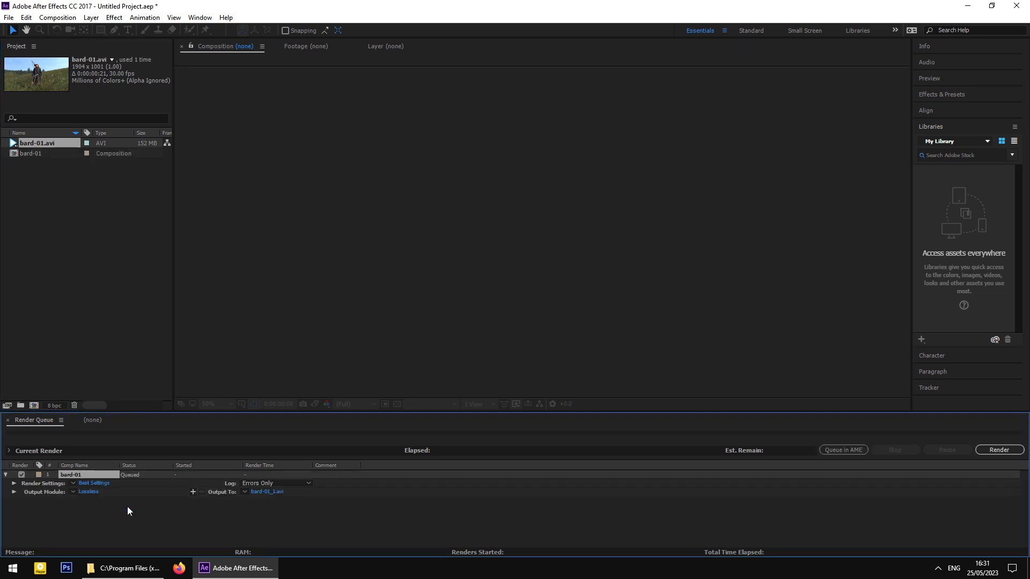
- Set the output module to PNG Sequence, numbered from frame 0, with Millions of Colors
{"action": "left_click", "coordinate": [90, 493]}
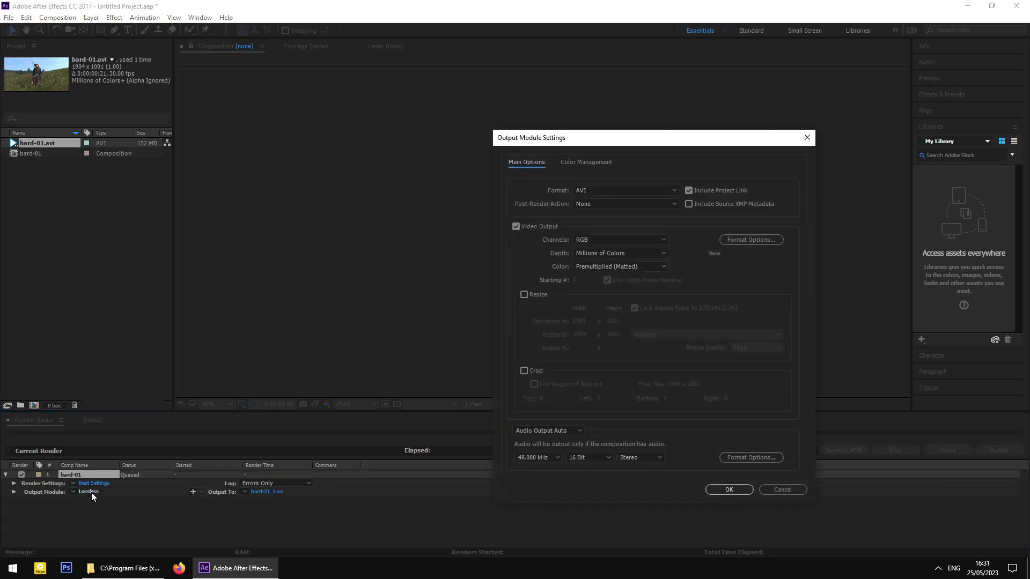
{"action": "left_click", "coordinate": [627, 193]}
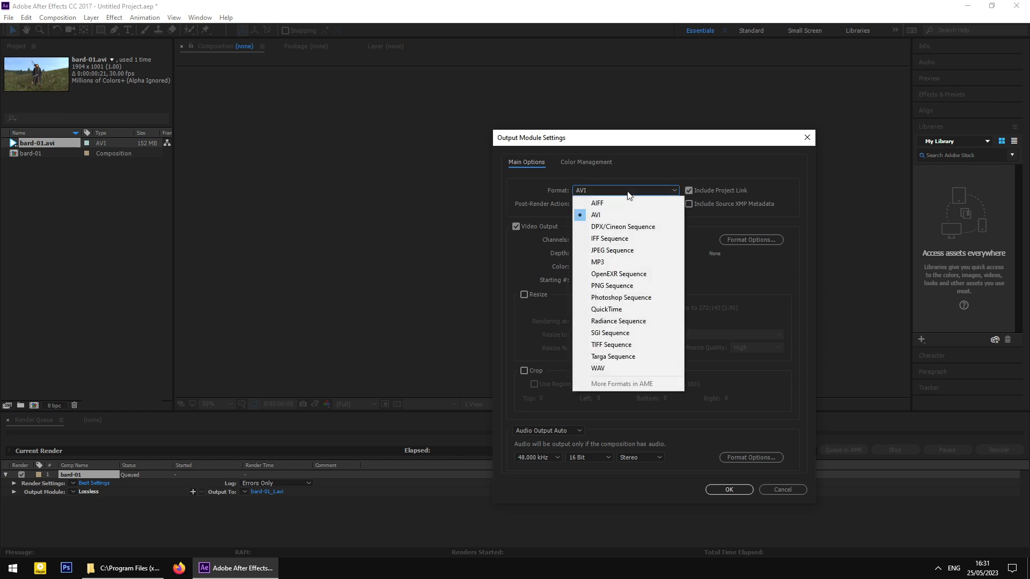
{"action": "left_click", "coordinate": [605, 192]}
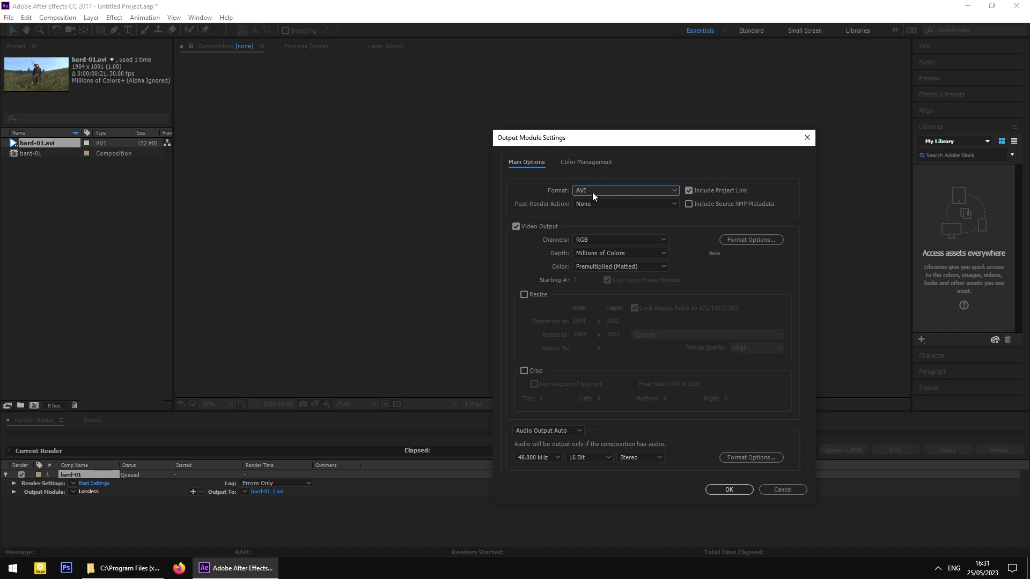
{"action": "left_click", "coordinate": [592, 192]}
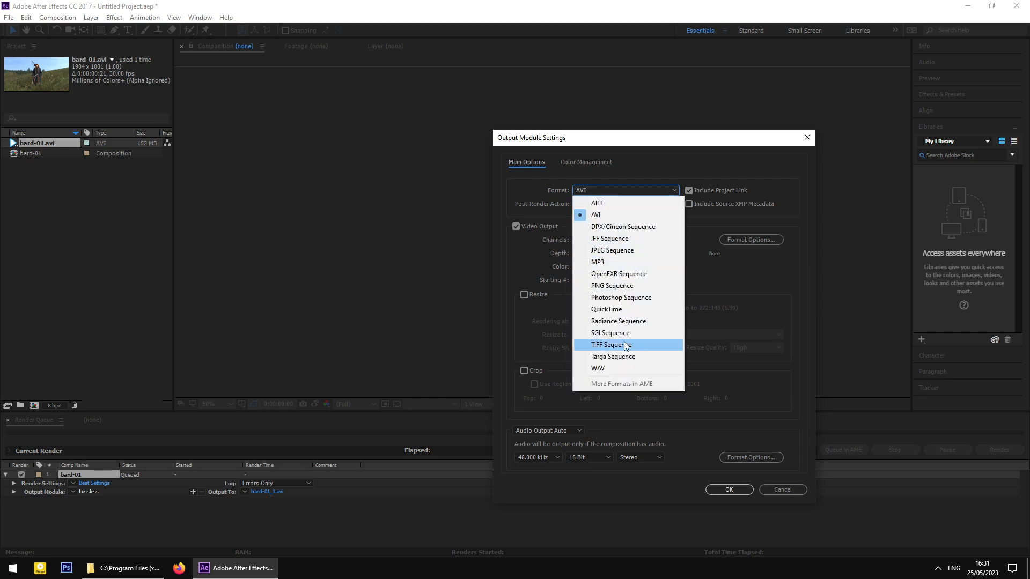
{"action": "left_click", "coordinate": [621, 286]}
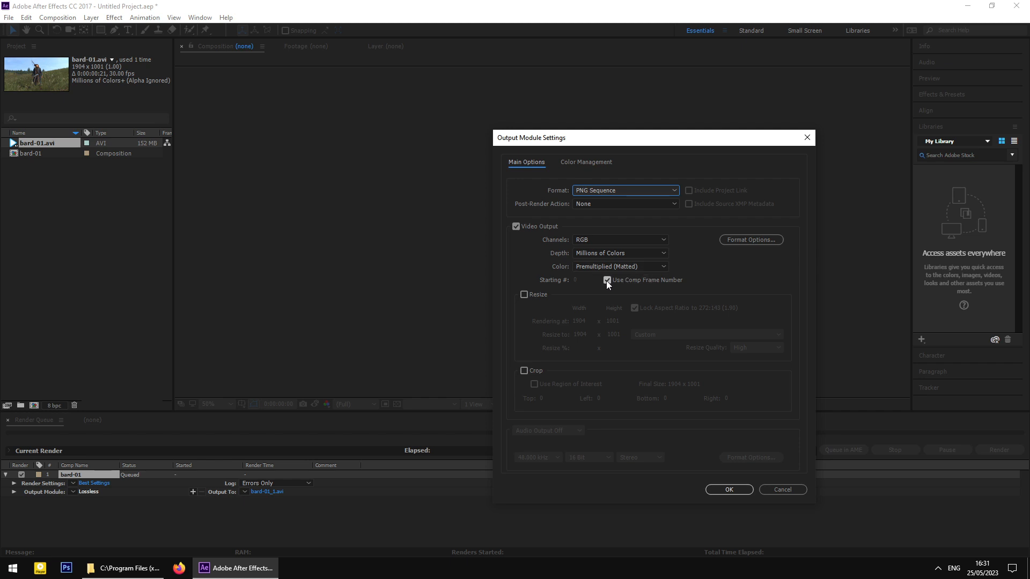
{"action": "left_click", "coordinate": [607, 280]}
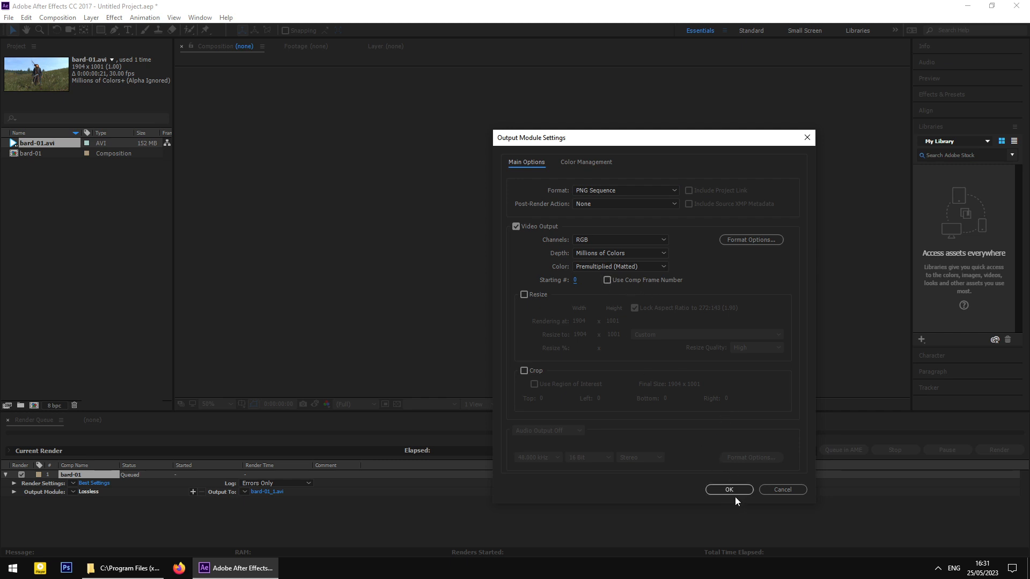
{"action": "left_click", "coordinate": [659, 256]}
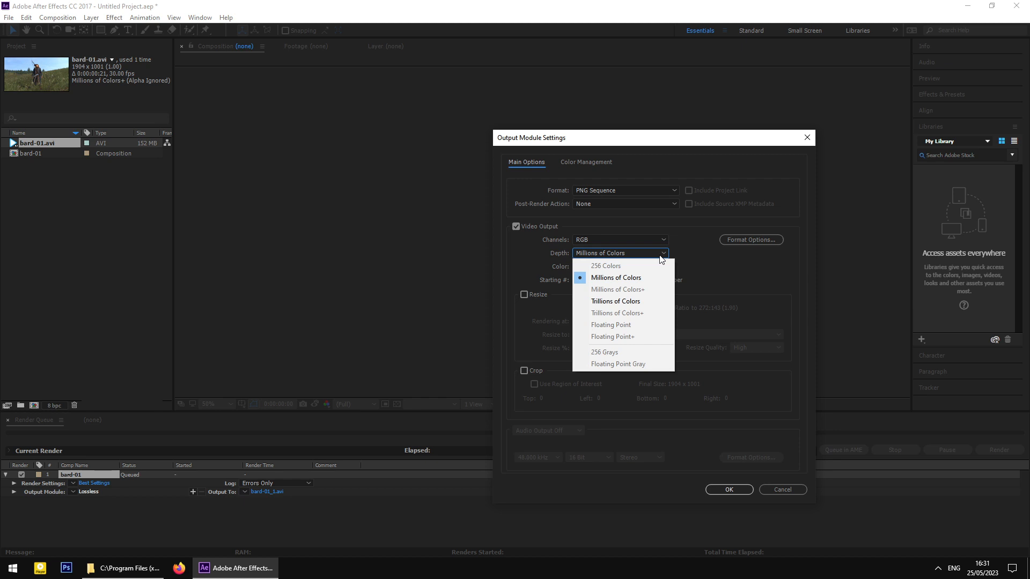
{"action": "left_click", "coordinate": [703, 271]}
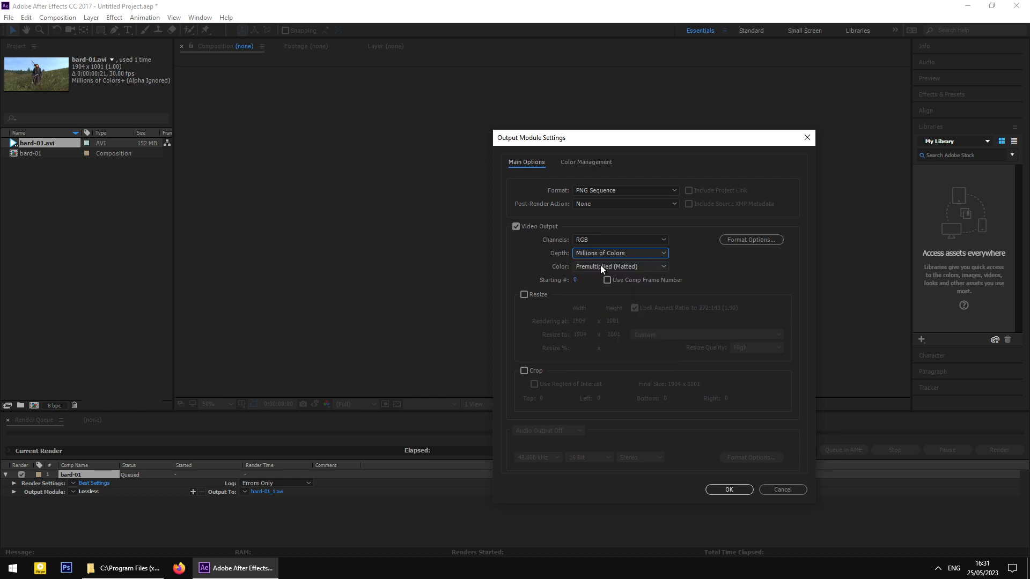
{"action": "left_click", "coordinate": [728, 490]}
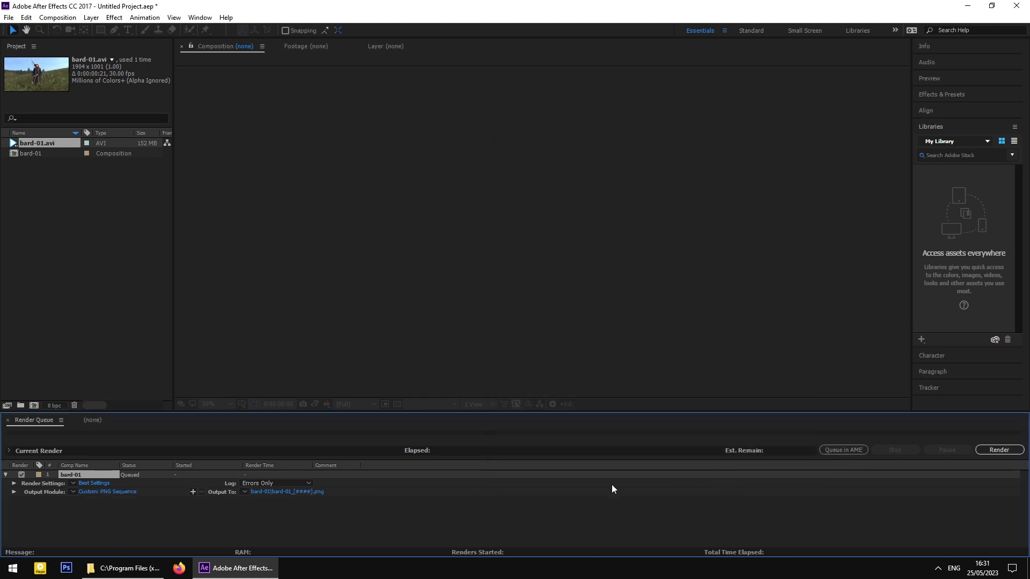
- Save the output as bard-01_[####].png in a bard-01 subfolder of capture_tga
{"action": "left_click", "coordinate": [279, 492]}
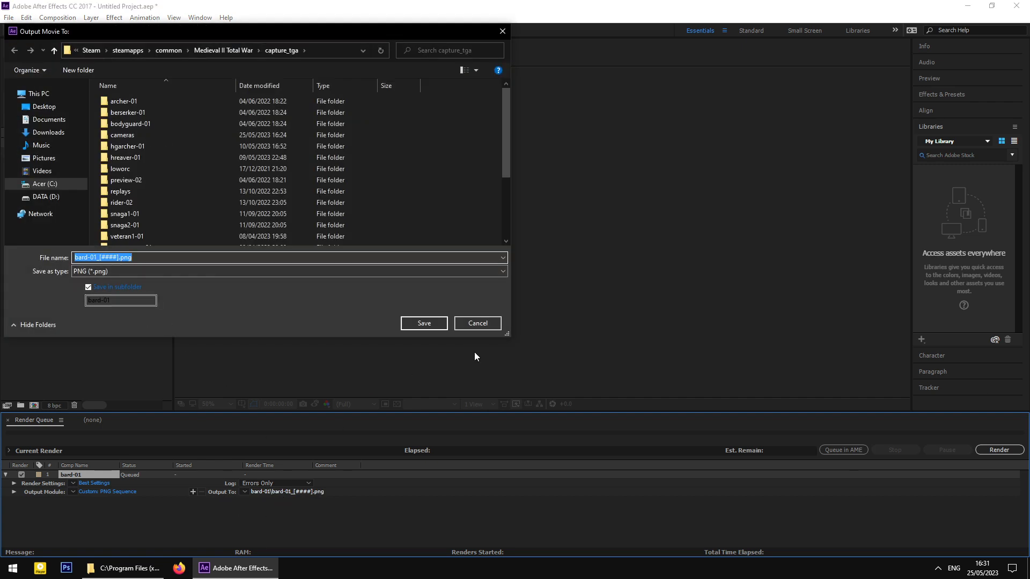
{"action": "left_click", "coordinate": [477, 323]}
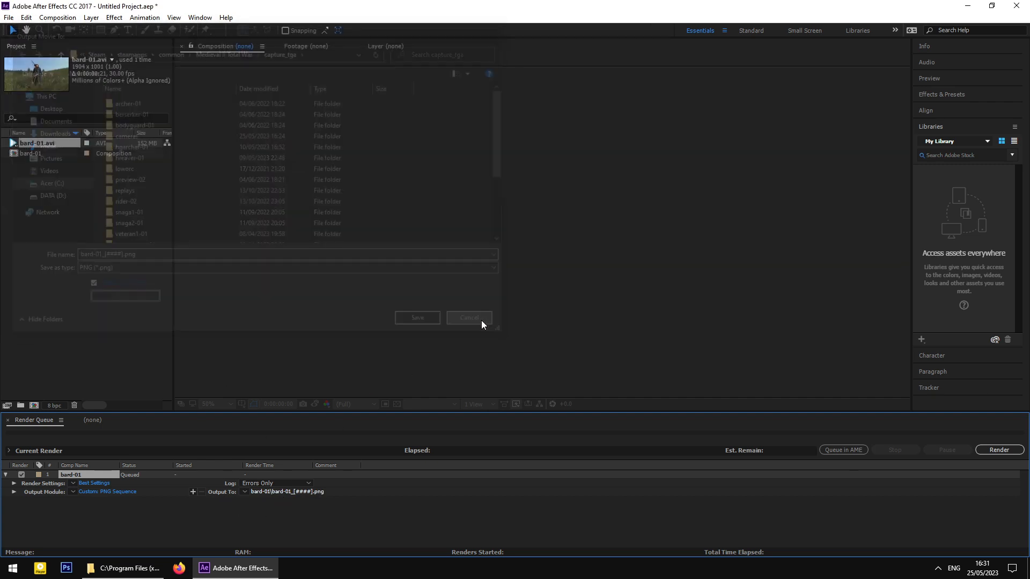
{"action": "left_click", "coordinate": [308, 490]}
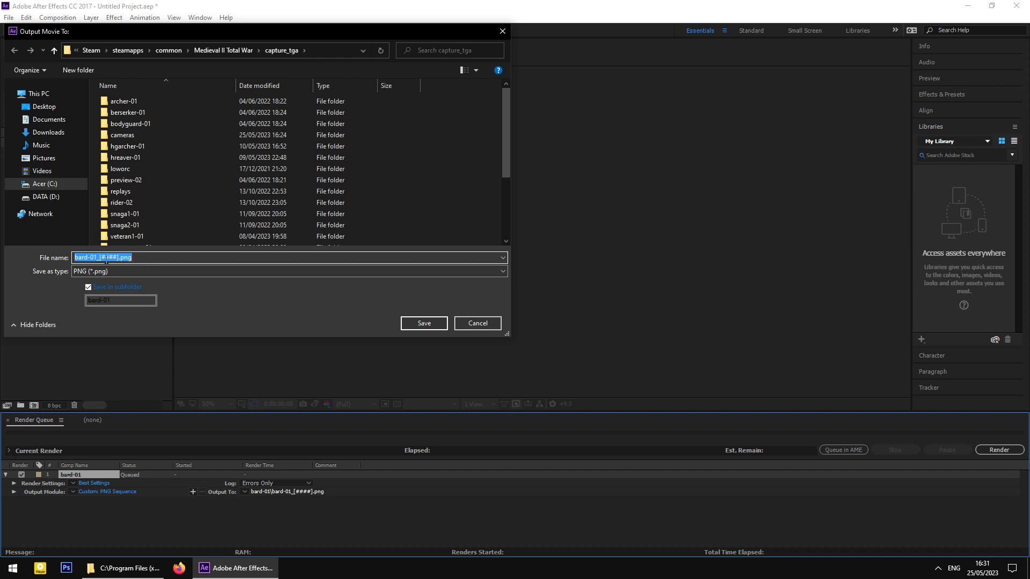
{"action": "left_click", "coordinate": [102, 256]}
{"action": "left_click", "coordinate": [102, 258]}
{"action": "left_click_drag", "start_coordinate": [117, 258], "coordinate": [108, 258]}
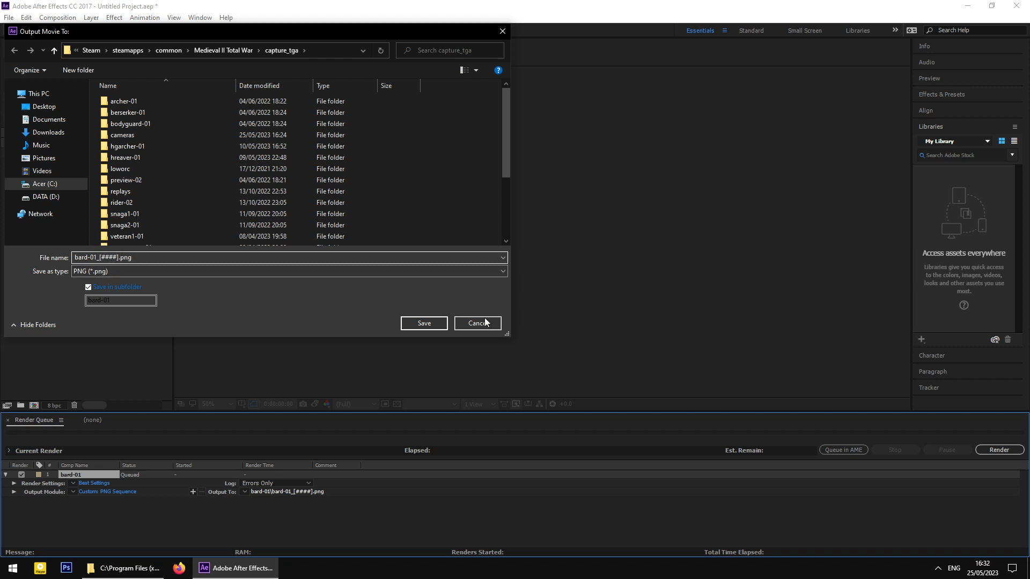
{"action": "left_click", "coordinate": [428, 324]}
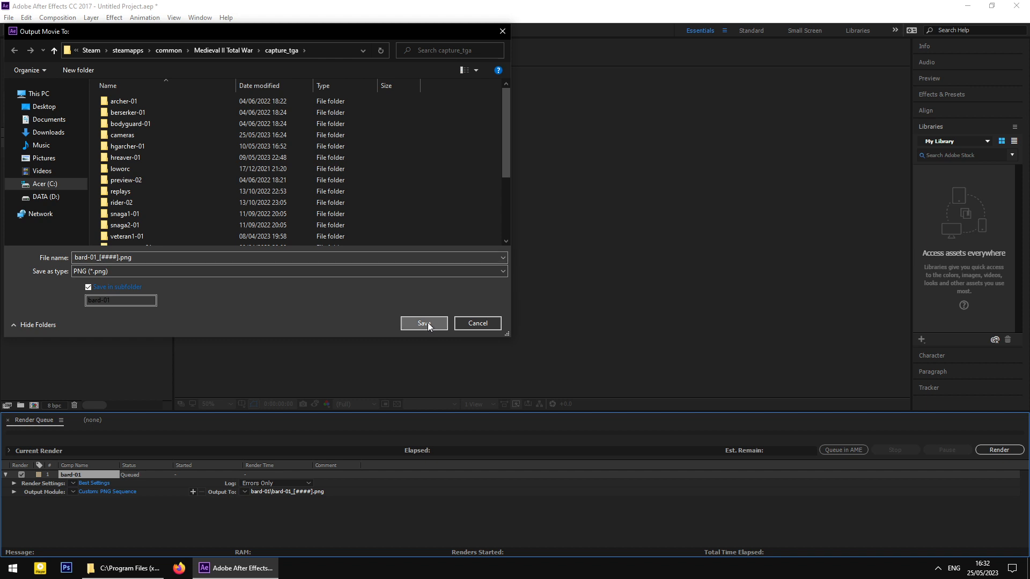
{"action": "left_click", "coordinate": [298, 515]}
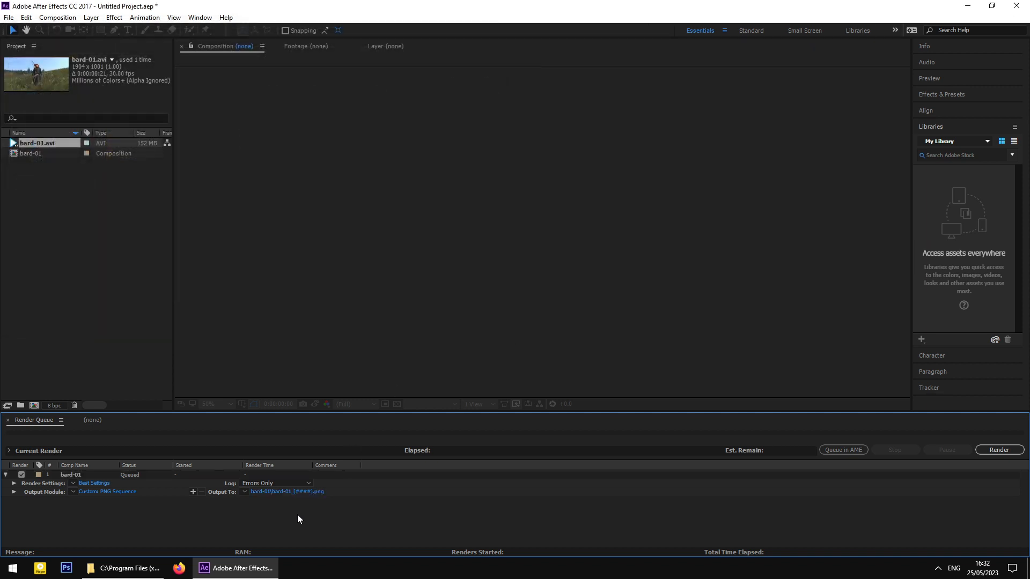
- Render the bard-01 comp (done in 15 seconds) and switch to the capture_tga window
{"action": "left_click", "coordinate": [1001, 450]}
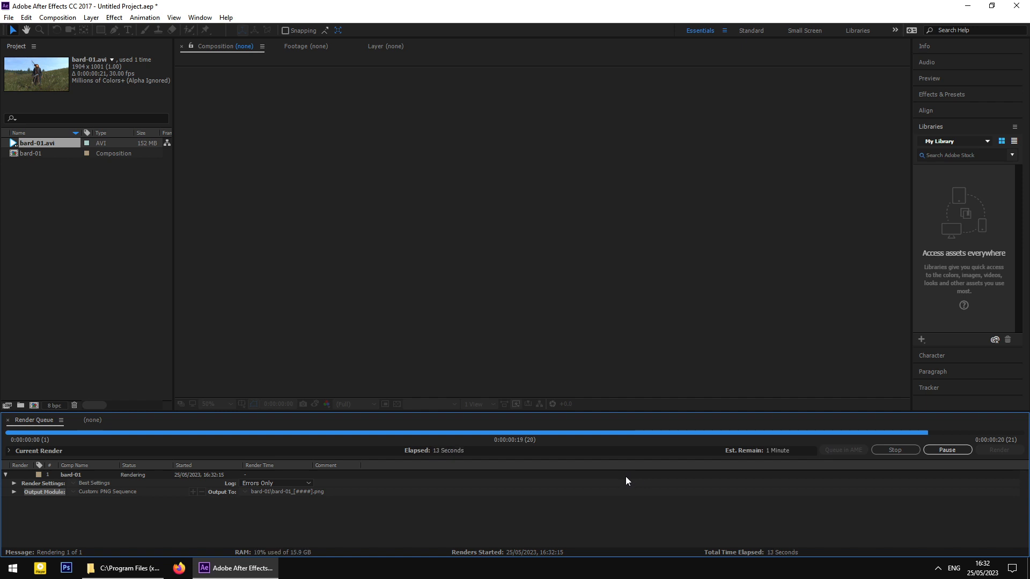
{"action": "left_click", "coordinate": [122, 567]}
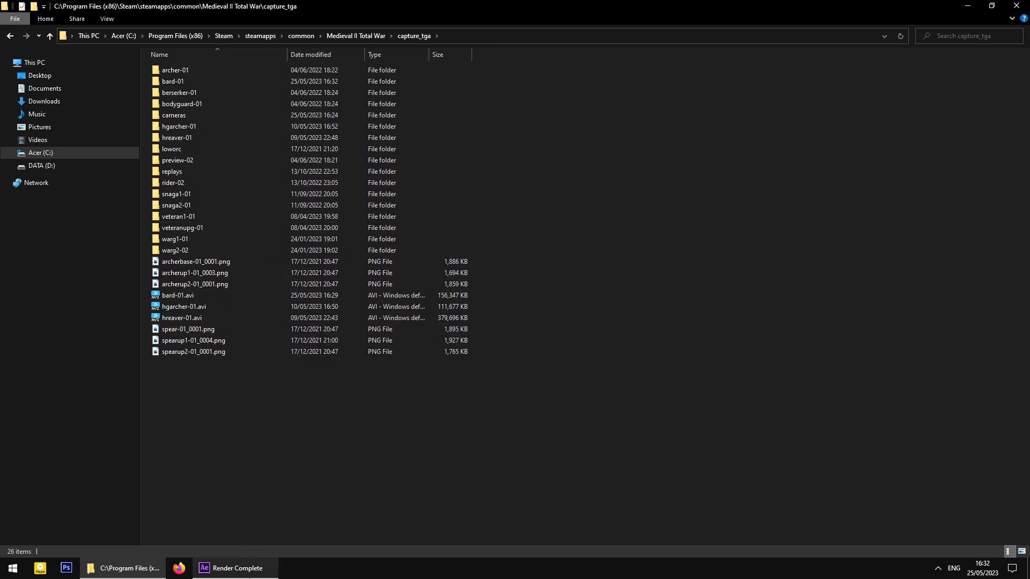
- Open the bard-01 folder in capture_tga and select bard-01_0000.png
{"action": "left_click", "coordinate": [247, 569]}
{"action": "mouse_move", "coordinate": [118, 572]}
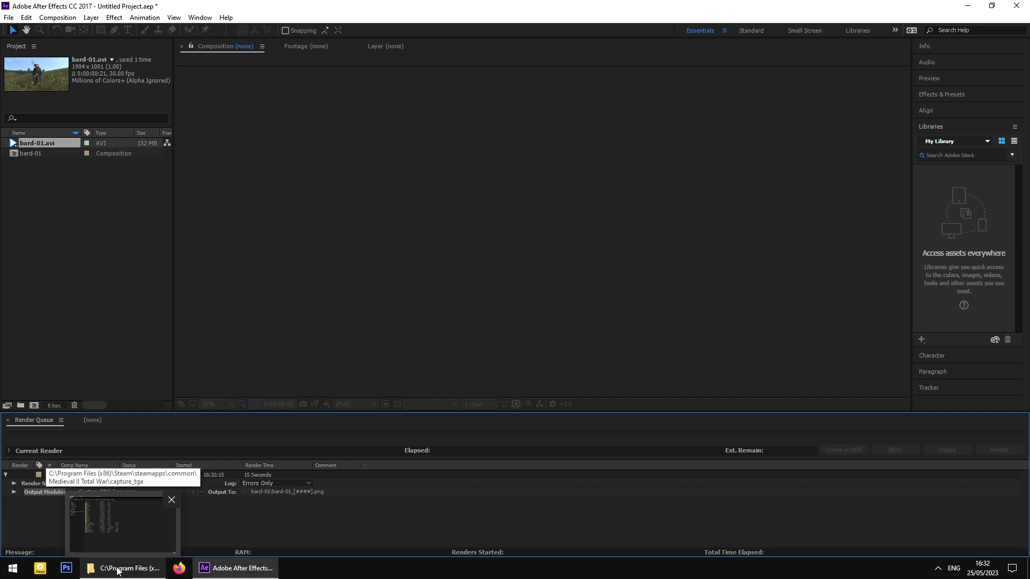
{"action": "left_click", "coordinate": [117, 569]}
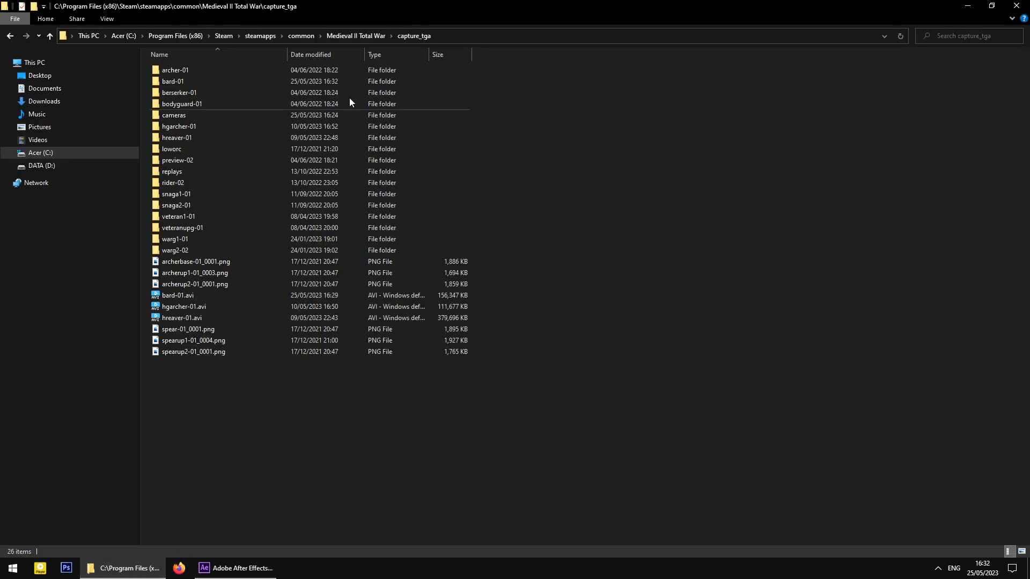
{"action": "left_click", "coordinate": [230, 82]}
{"action": "double_click", "coordinate": [255, 81]}
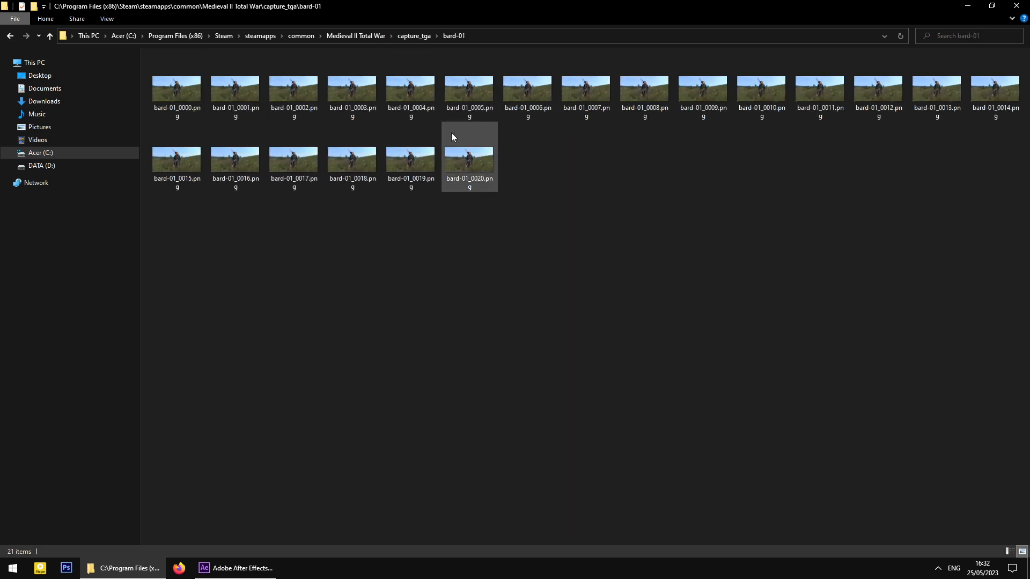
{"action": "left_click", "coordinate": [178, 90]}
- View bard-01_0000.png and the next few frames in Photos, then close it
{"action": "double_click", "coordinate": [179, 89]}
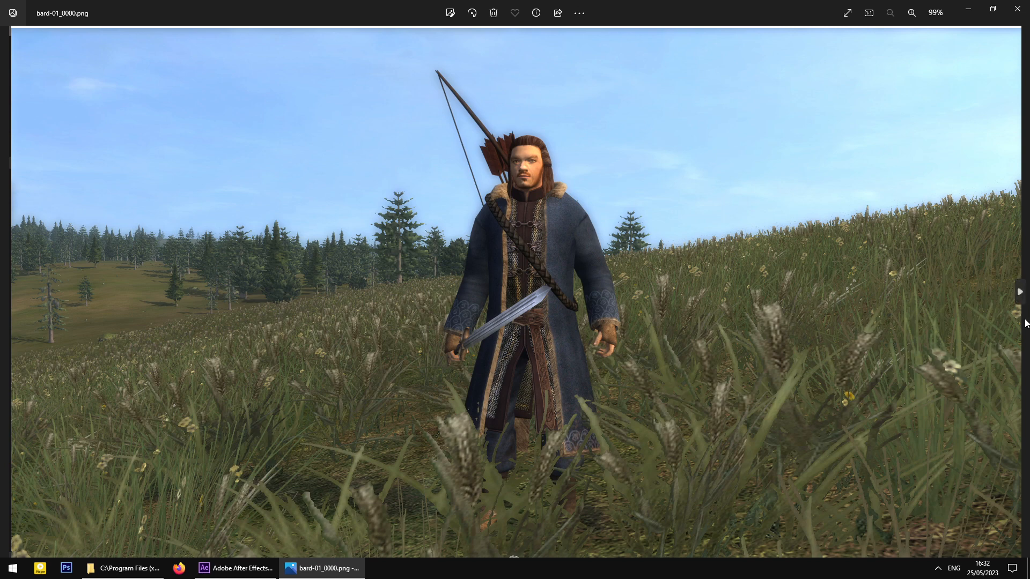
{"action": "left_click", "coordinate": [1020, 291]}
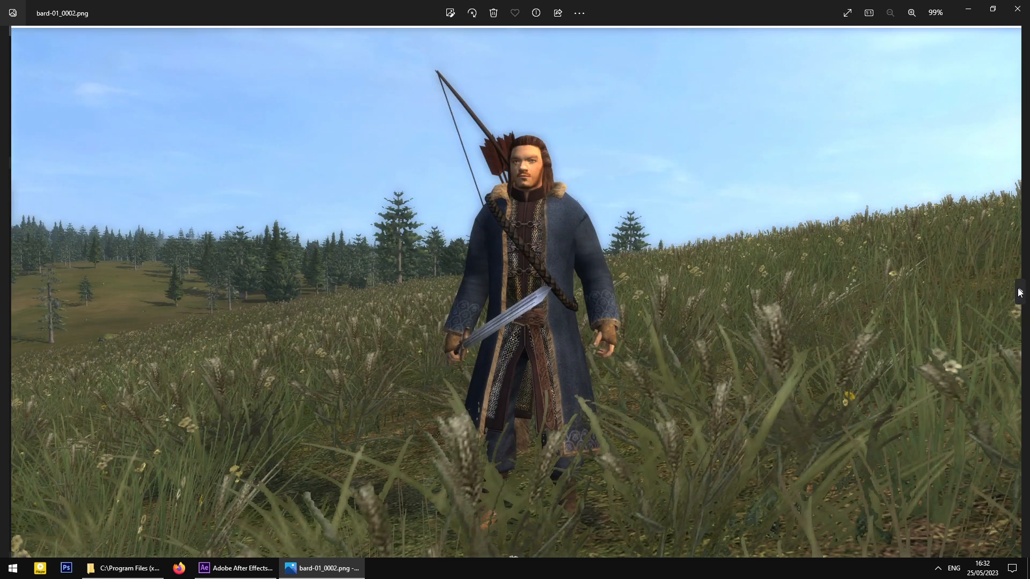
{"action": "left_click", "coordinate": [1019, 291]}
{"action": "left_click", "coordinate": [1020, 292]}
{"action": "left_click", "coordinate": [1019, 292]}
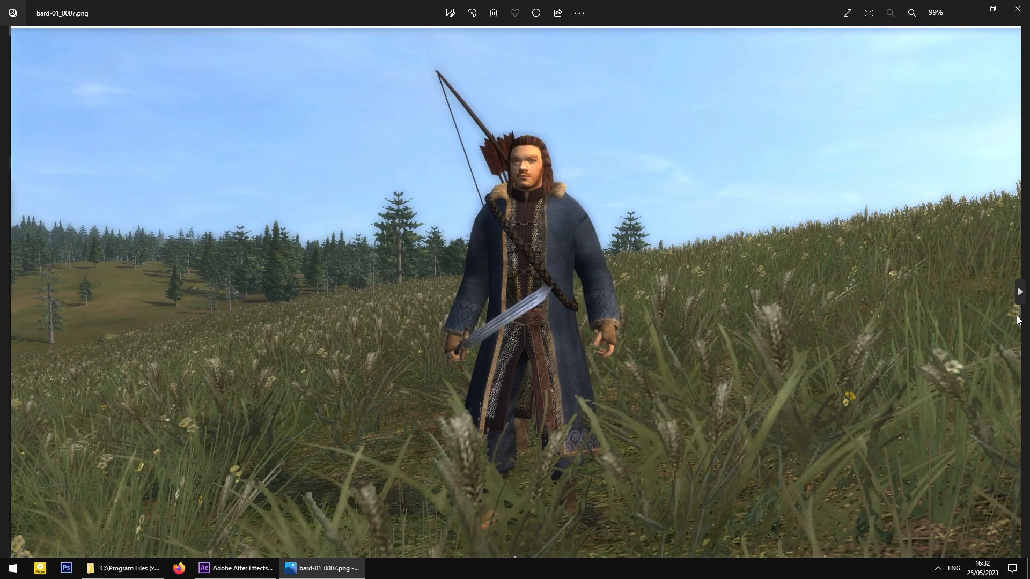
{"action": "left_click", "coordinate": [1019, 9]}
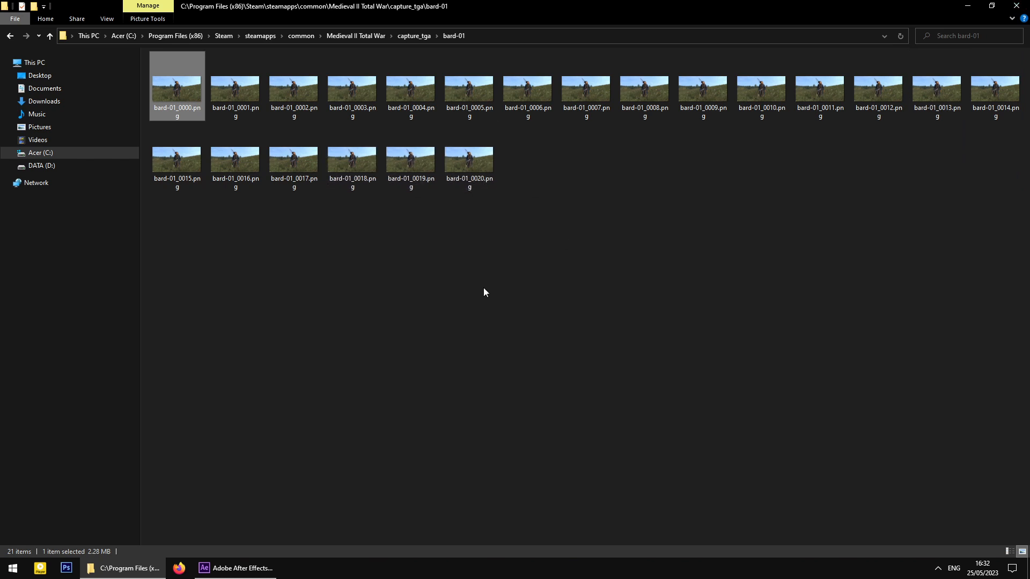
- Open the veteranupg-01 folder and view veteranupg-01_0001.png in Photos
{"action": "left_click", "coordinate": [52, 37]}
{"action": "left_click", "coordinate": [186, 230]}
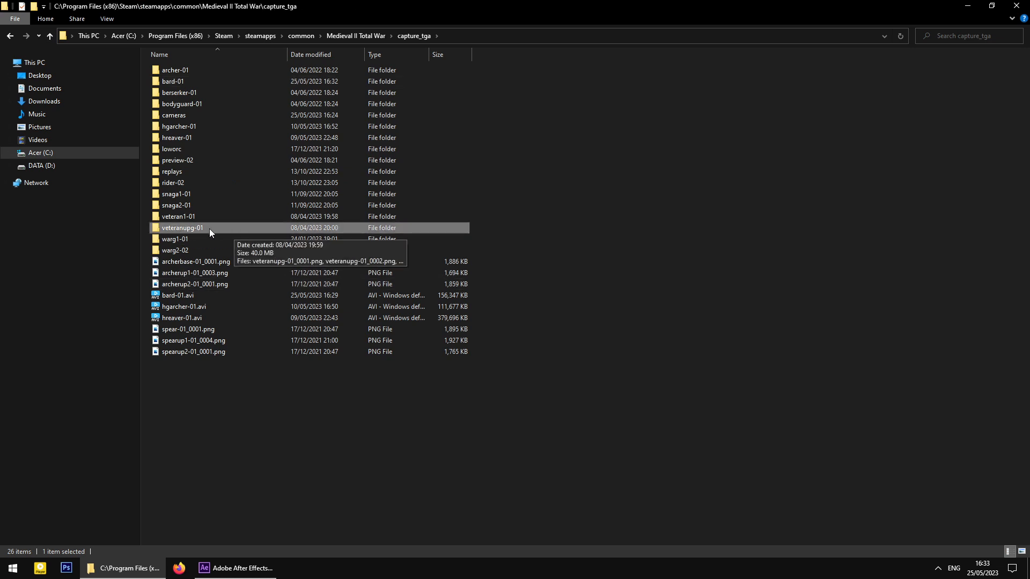
{"action": "double_click", "coordinate": [211, 226]}
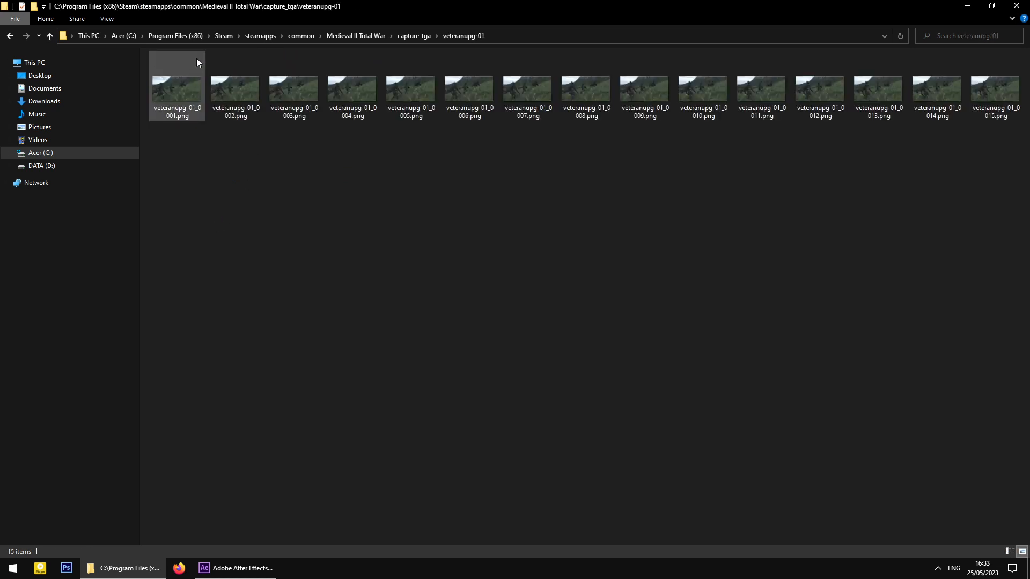
{"action": "double_click", "coordinate": [185, 111]}
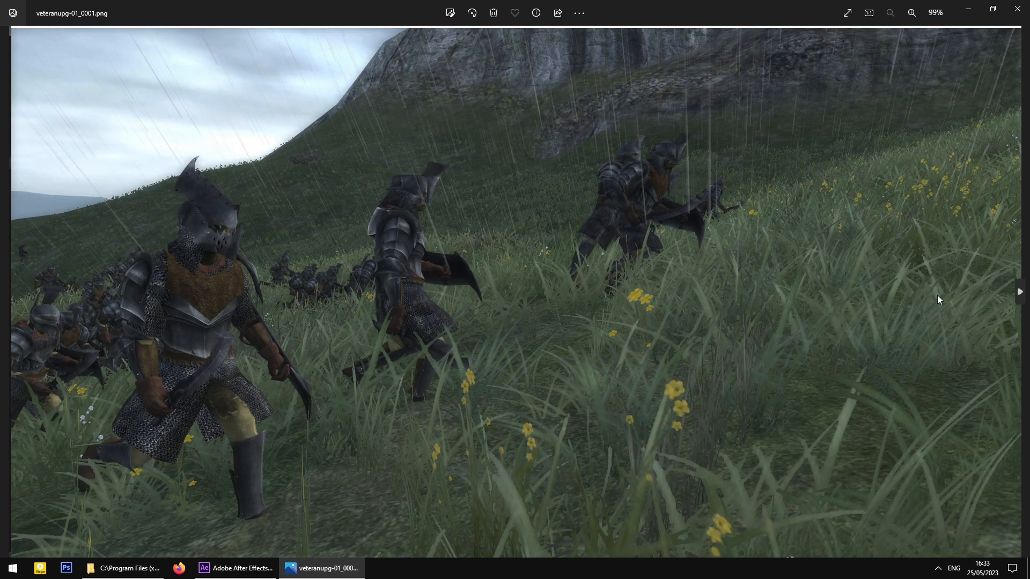
- Step through the veteranupg-01 frames to _0015.png, then close Photos
{"action": "left_click", "coordinate": [1019, 293]}
{"action": "left_click", "coordinate": [1019, 292]}
{"action": "left_click", "coordinate": [1019, 292]}
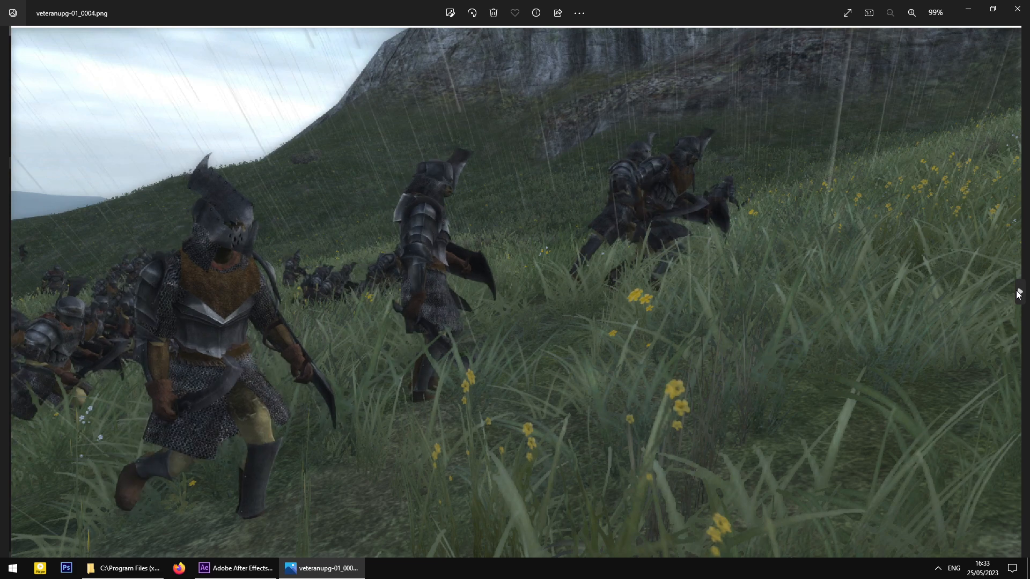
{"action": "left_click", "coordinate": [1018, 293]}
{"action": "left_click", "coordinate": [1019, 293]}
{"action": "left_click", "coordinate": [1018, 292]}
{"action": "left_click", "coordinate": [1019, 292]}
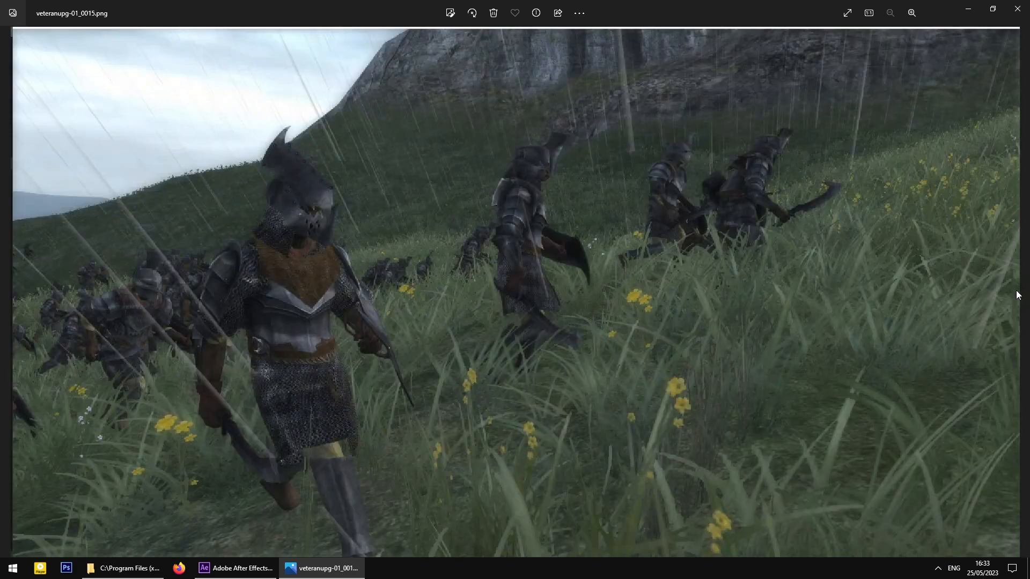
{"action": "scroll", "coordinate": [1017, 294], "scroll_direction": "up", "scroll_amount": 2}
{"action": "scroll", "coordinate": [653, 269], "scroll_direction": "down", "scroll_amount": 3}
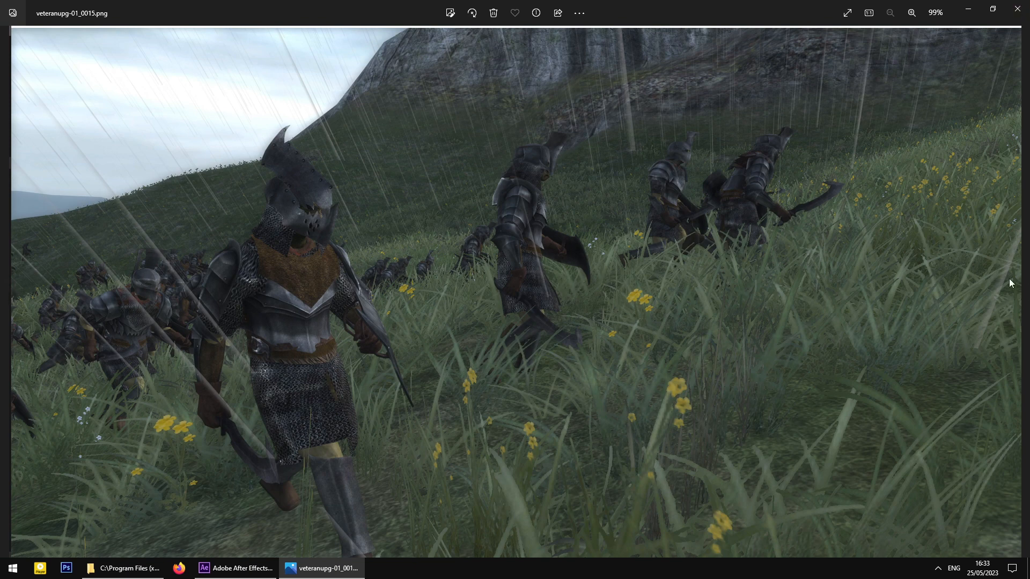
{"action": "left_click", "coordinate": [1017, 9]}
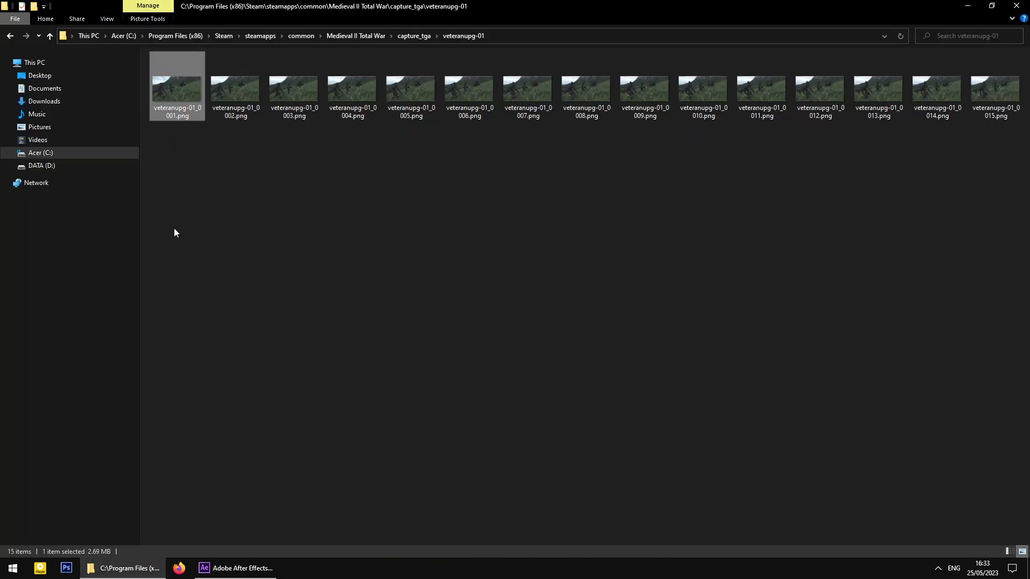
- Open bard-01_0004.png from the bard-01 folder with Adobe Photoshop CS6
{"action": "left_click", "coordinate": [49, 36]}
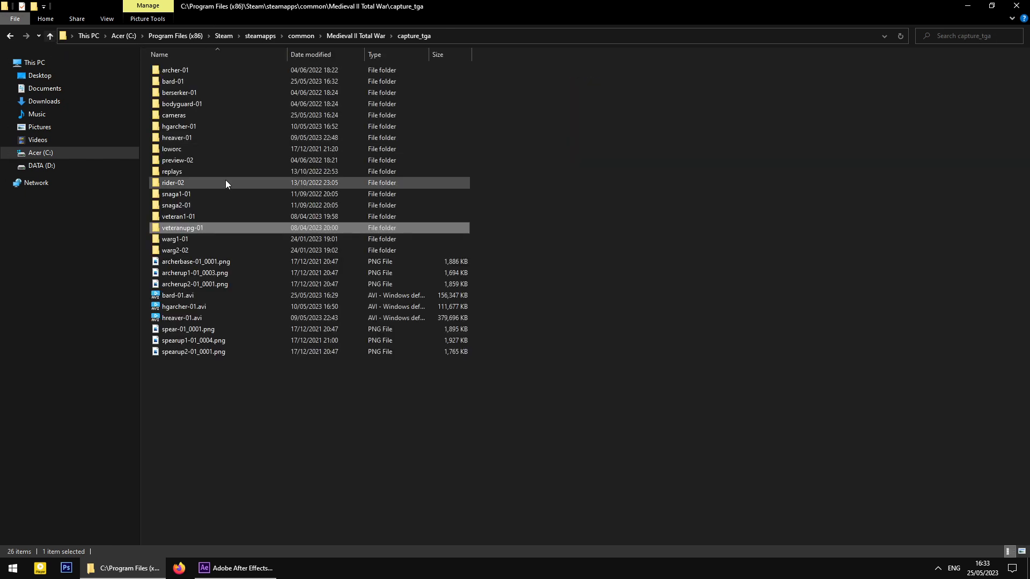
{"action": "double_click", "coordinate": [190, 80]}
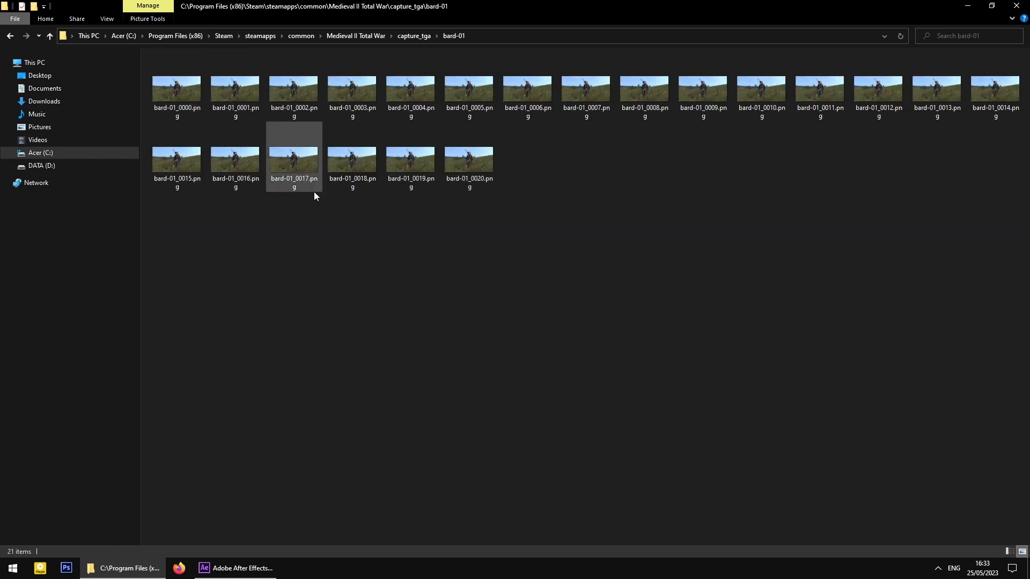
{"action": "left_click", "coordinate": [416, 186]}
{"action": "left_click", "coordinate": [417, 90]}
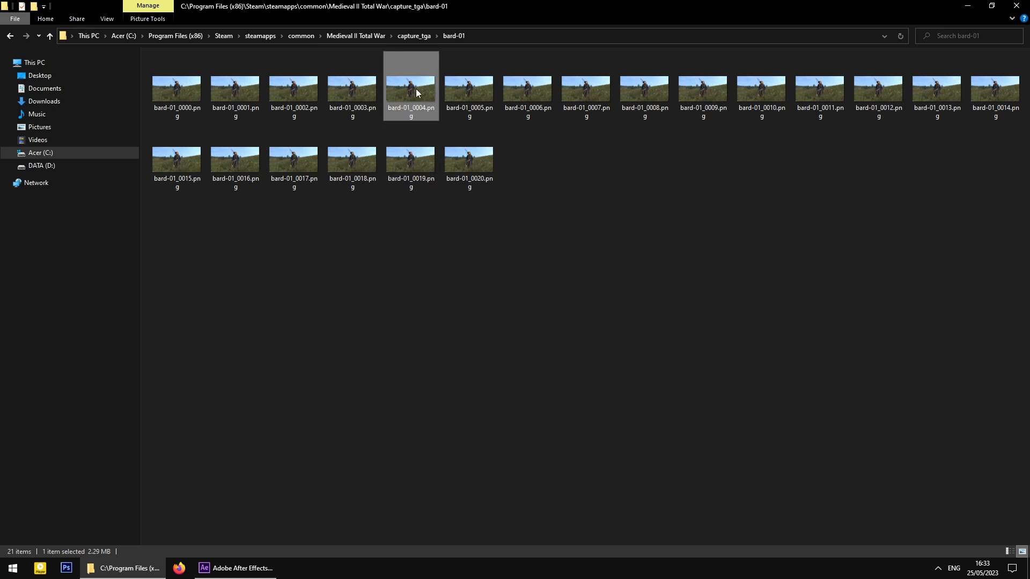
{"action": "right_click", "coordinate": [416, 88]}
{"action": "mouse_move", "coordinate": [317, 269]}
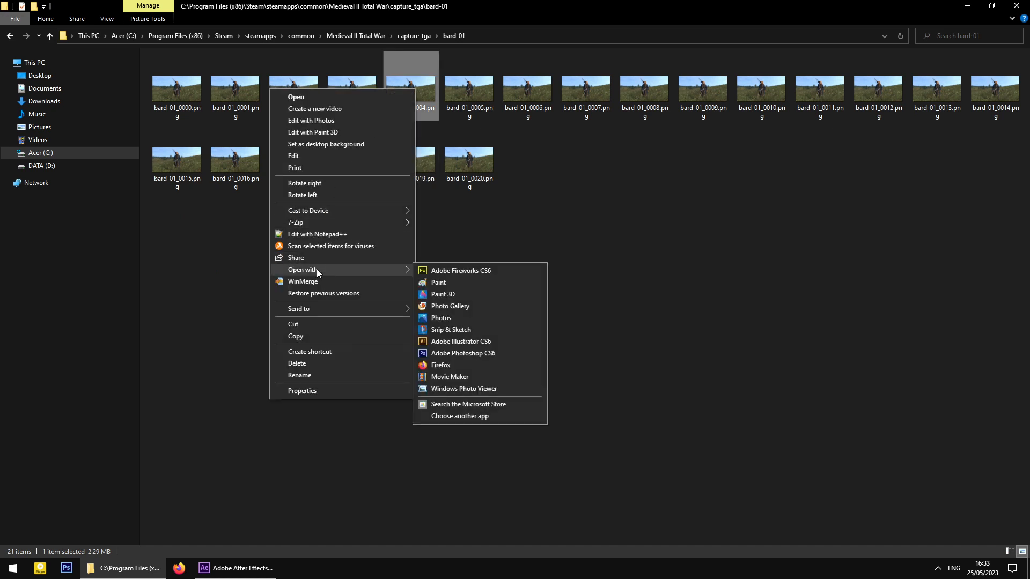
{"action": "left_click", "coordinate": [474, 352]}
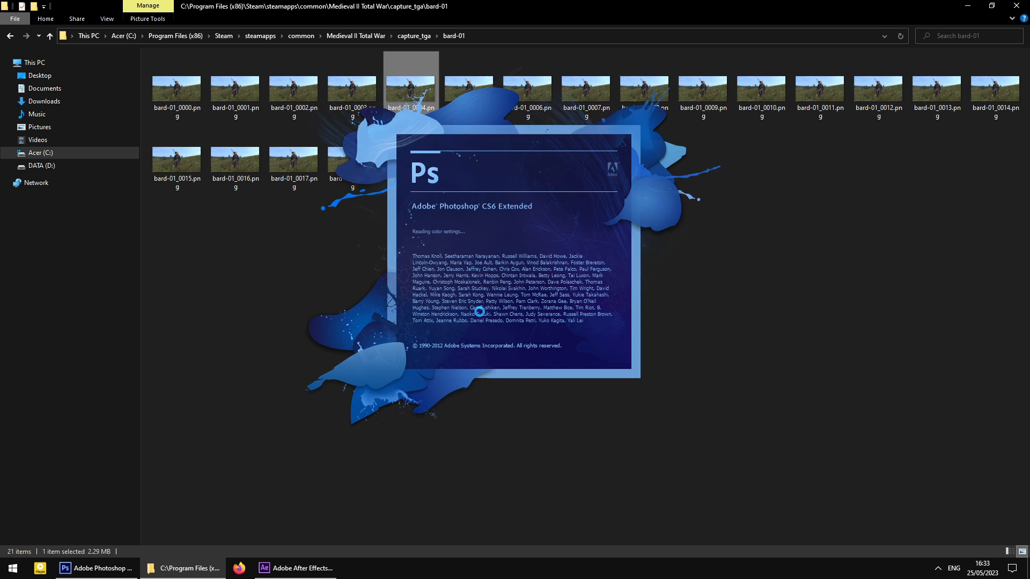
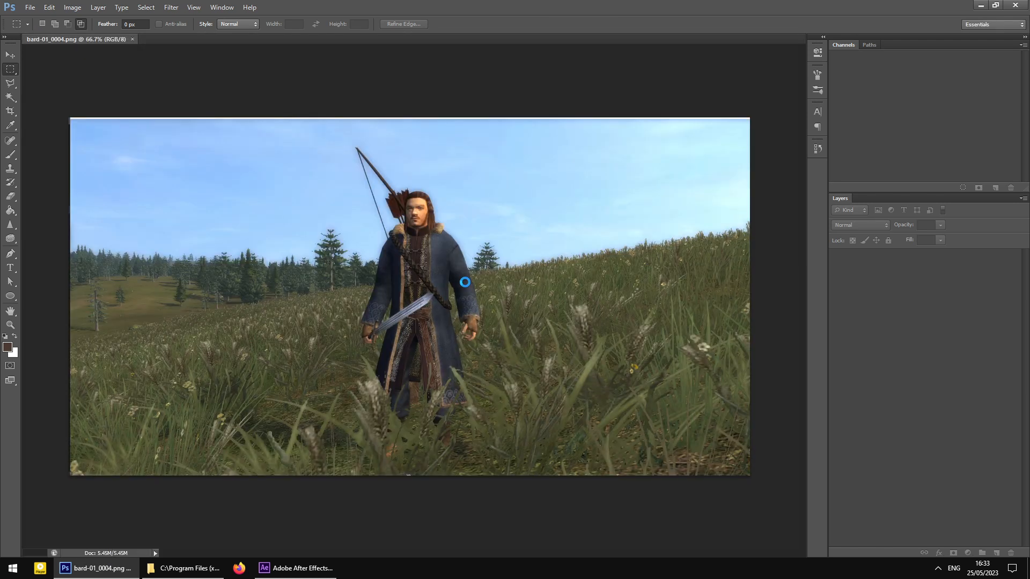
- Crop bard-01_0004.png to about 1838 × 959 px with the archer centred, and apply it
{"action": "left_click", "coordinate": [10, 111]}
{"action": "left_click_drag", "start_coordinate": [65, 114], "coordinate": [87, 123]}
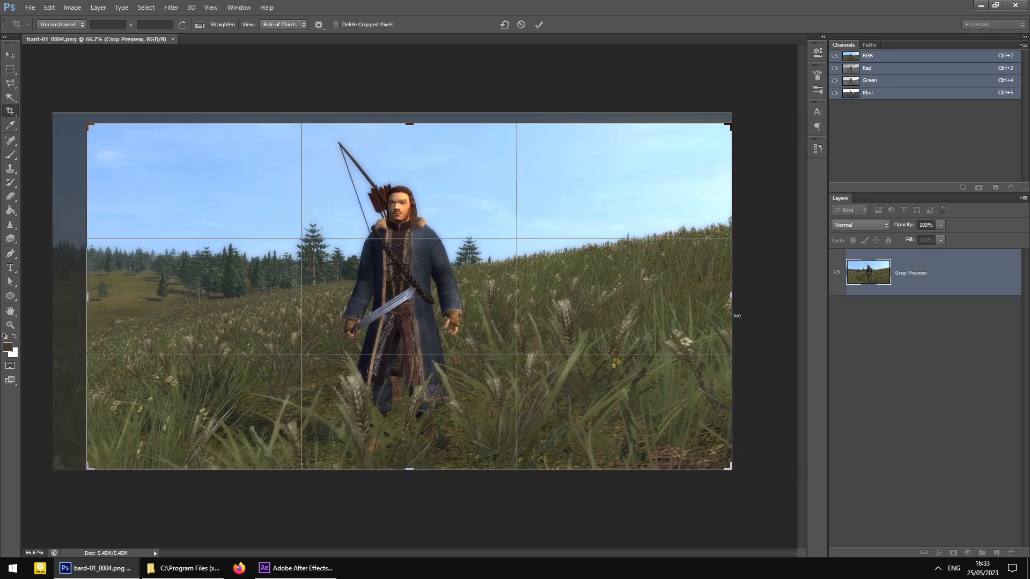
{"action": "left_click_drag", "start_coordinate": [735, 305], "coordinate": [651, 308]}
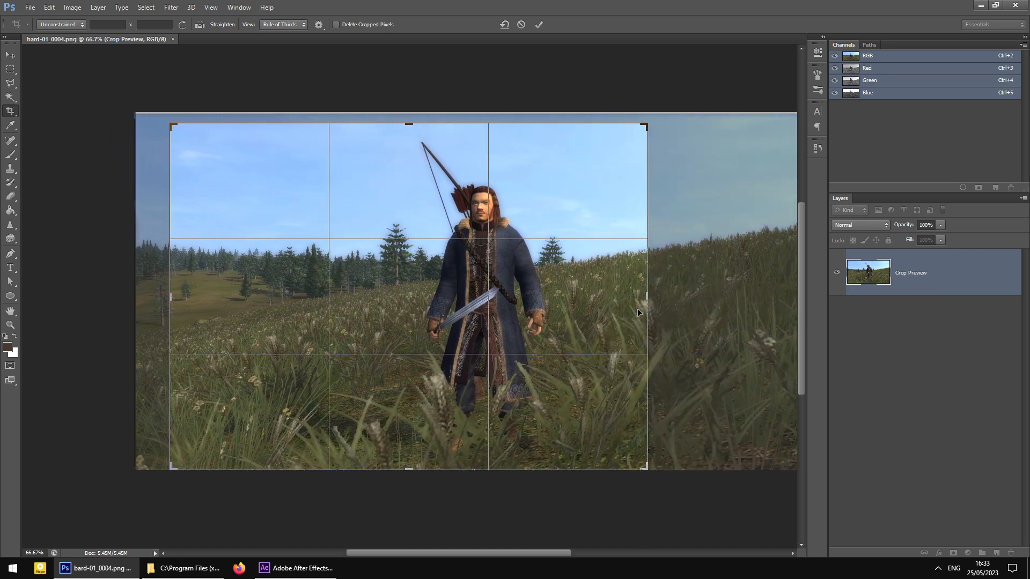
{"action": "left_click_drag", "start_coordinate": [172, 298], "coordinate": [259, 296]}
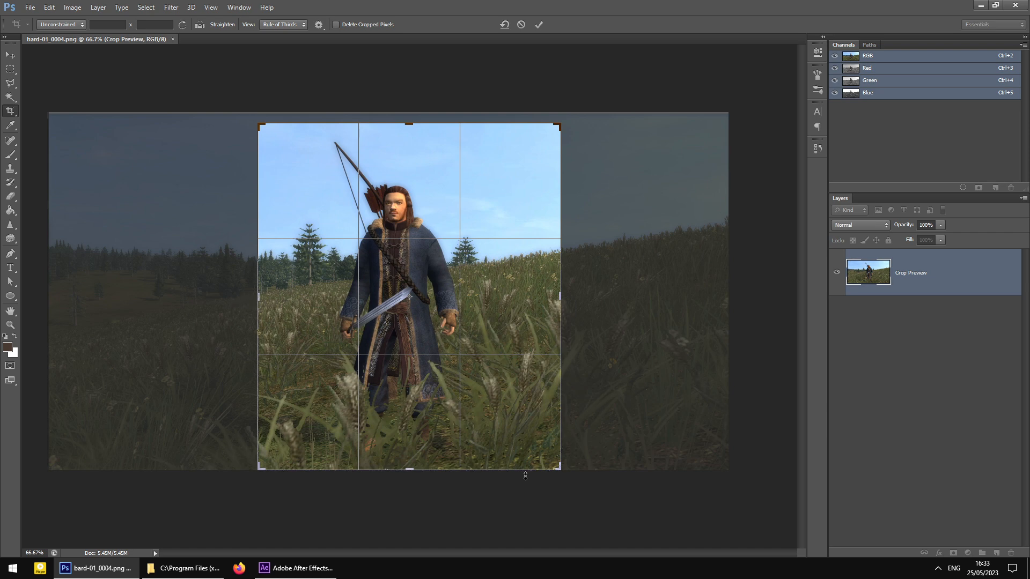
{"action": "left_click_drag", "start_coordinate": [558, 469], "coordinate": [556, 469]}
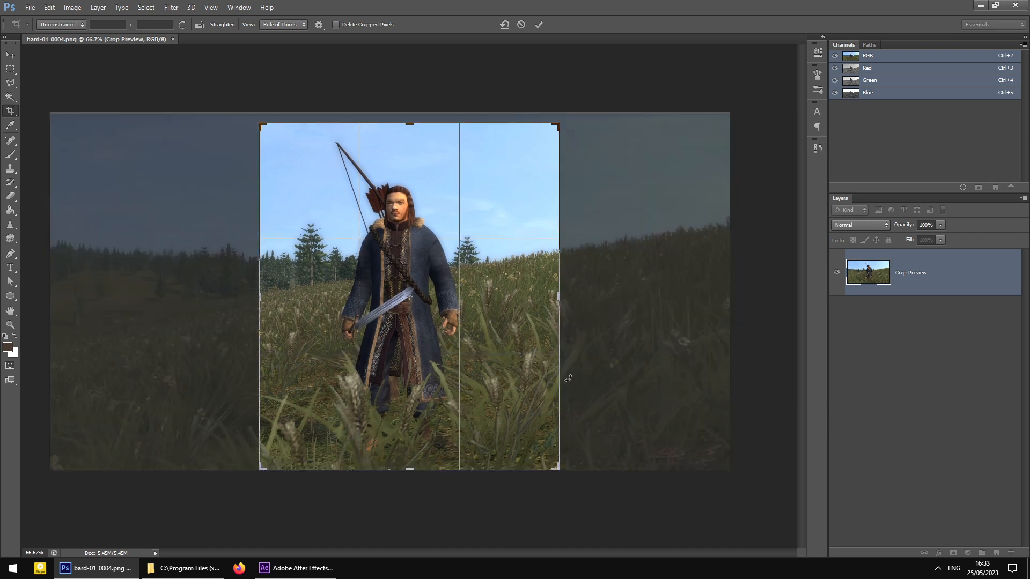
{"action": "left_click_drag", "start_coordinate": [559, 303], "coordinate": [607, 320]}
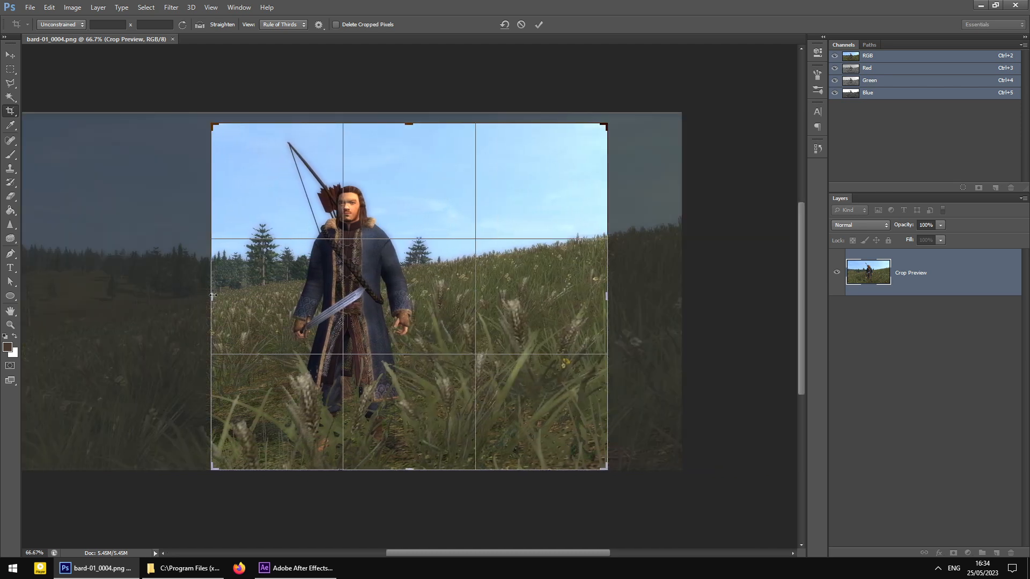
{"action": "left_click_drag", "start_coordinate": [211, 294], "coordinate": [129, 292]}
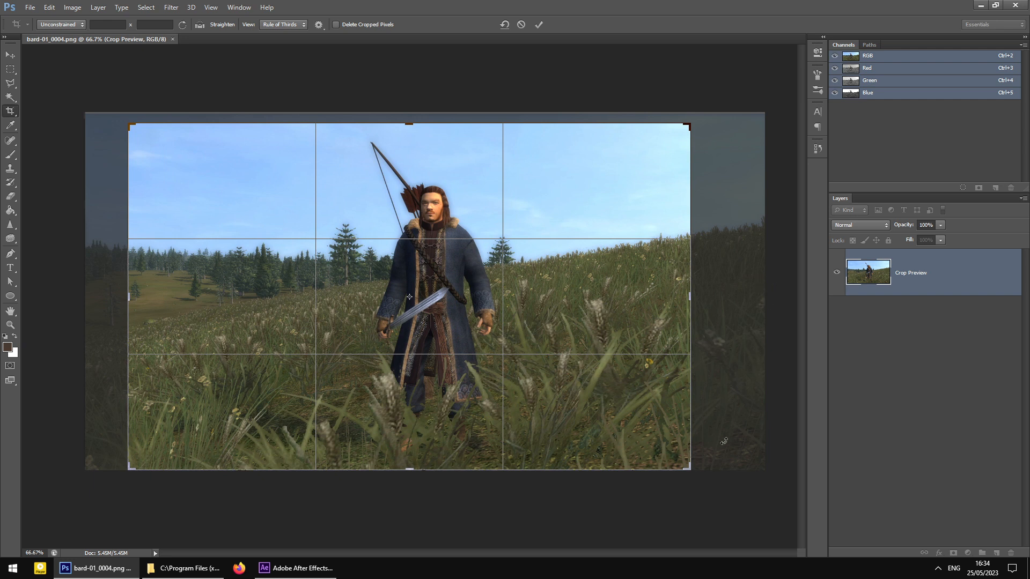
{"action": "left_click_drag", "start_coordinate": [690, 300], "coordinate": [729, 281]}
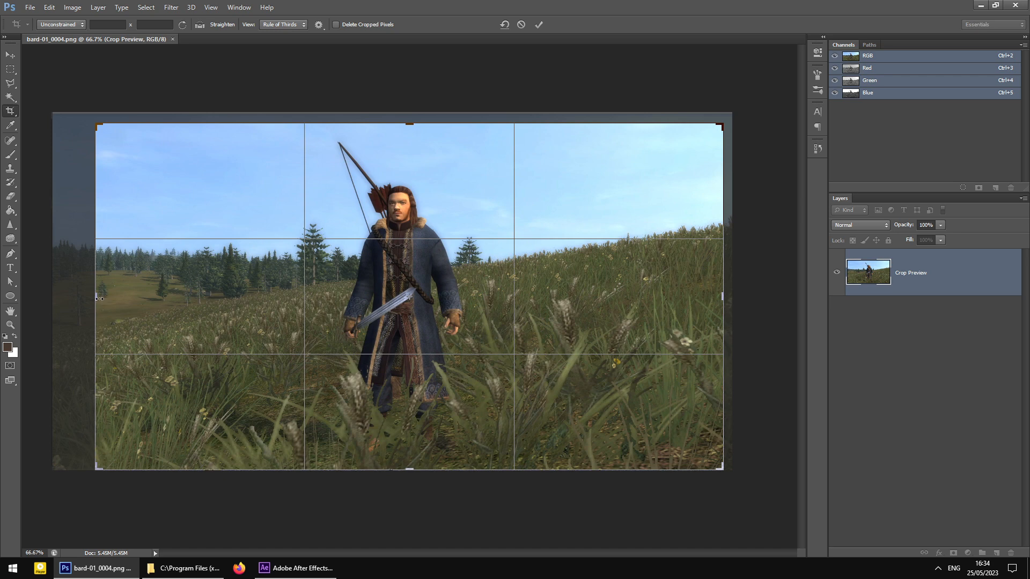
{"action": "left_click_drag", "start_coordinate": [99, 299], "coordinate": [81, 297]}
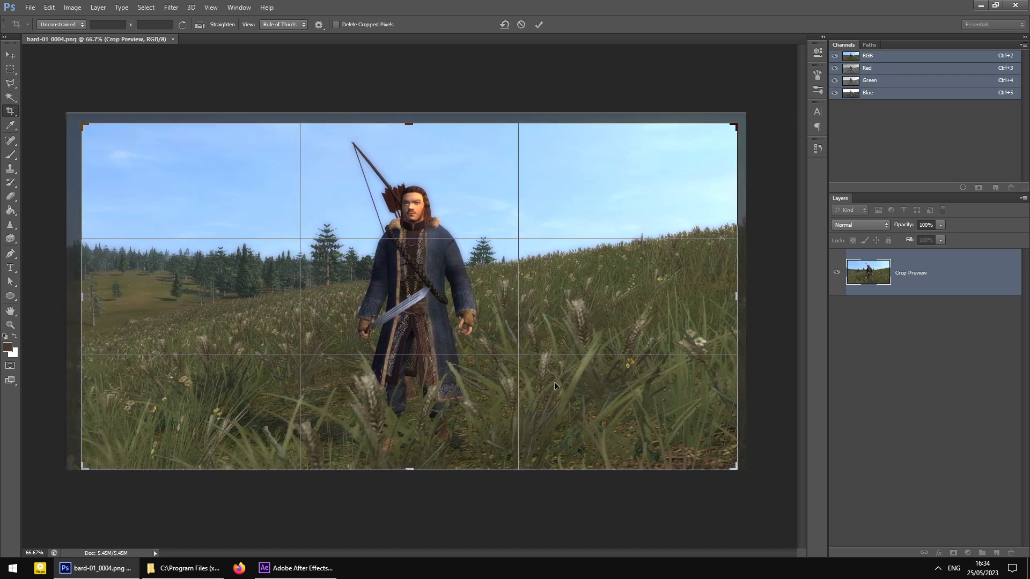
{"action": "left_click_drag", "start_coordinate": [735, 468], "coordinate": [732, 466]}
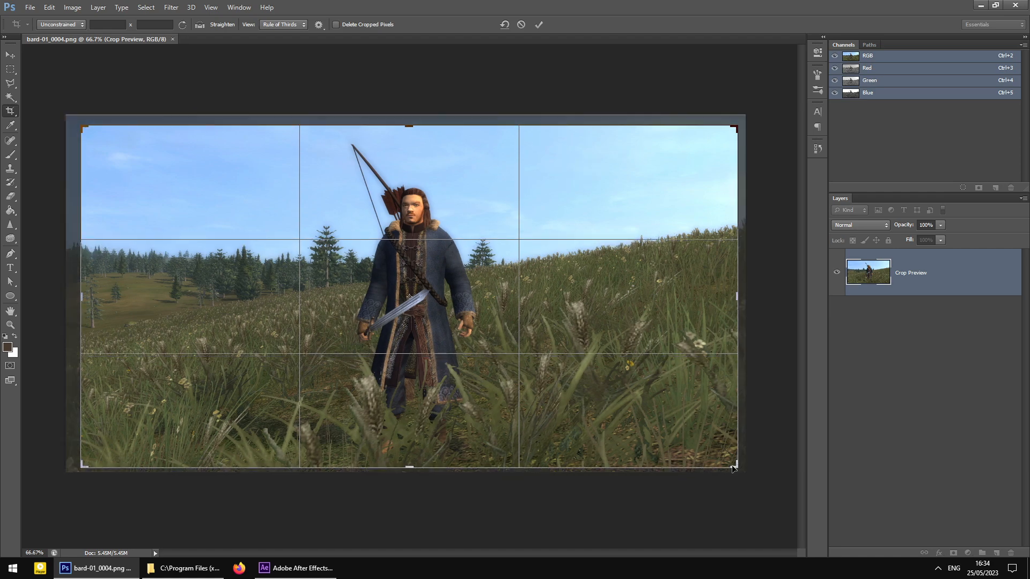
{"action": "key", "text": "Return"}
{"action": "key", "text": "ctrl+plus"}
{"action": "key", "text": "ctrl+plus"}
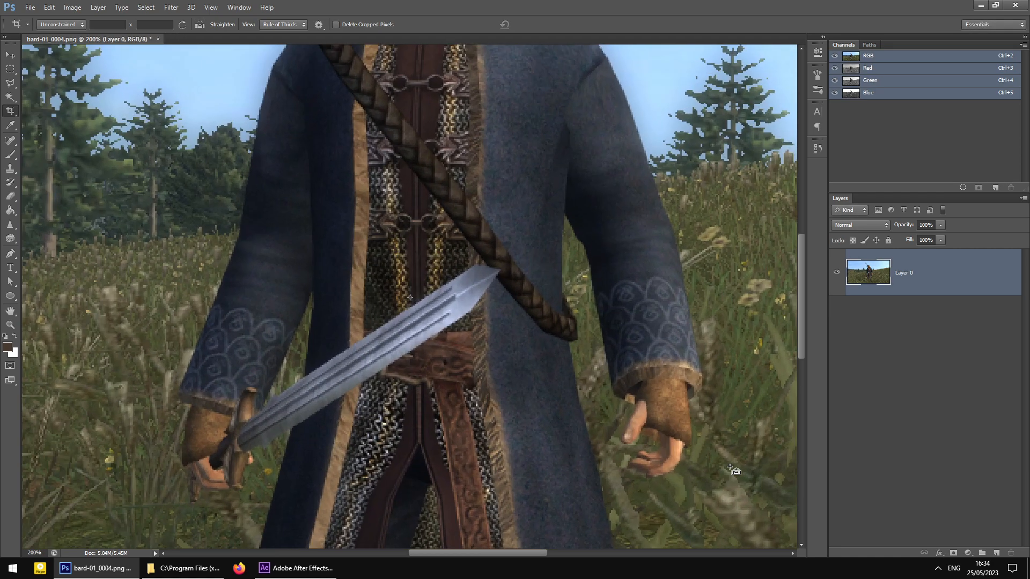
{"action": "key", "text": "ctrl+minus"}
{"action": "key", "text": "ctrl+minus"}
{"action": "key", "text": "ctrl+minus"}
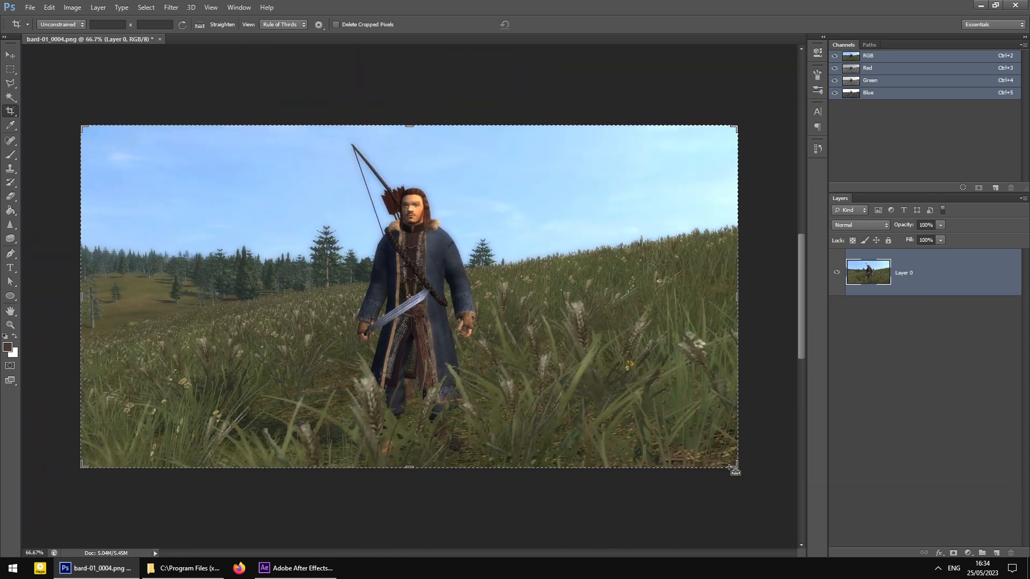
{"action": "key", "text": "ctrl+plus"}
{"action": "key", "text": "ctrl+plus"}
{"action": "scroll", "coordinate": [516, 339], "scroll_direction": "up", "scroll_amount": 3}
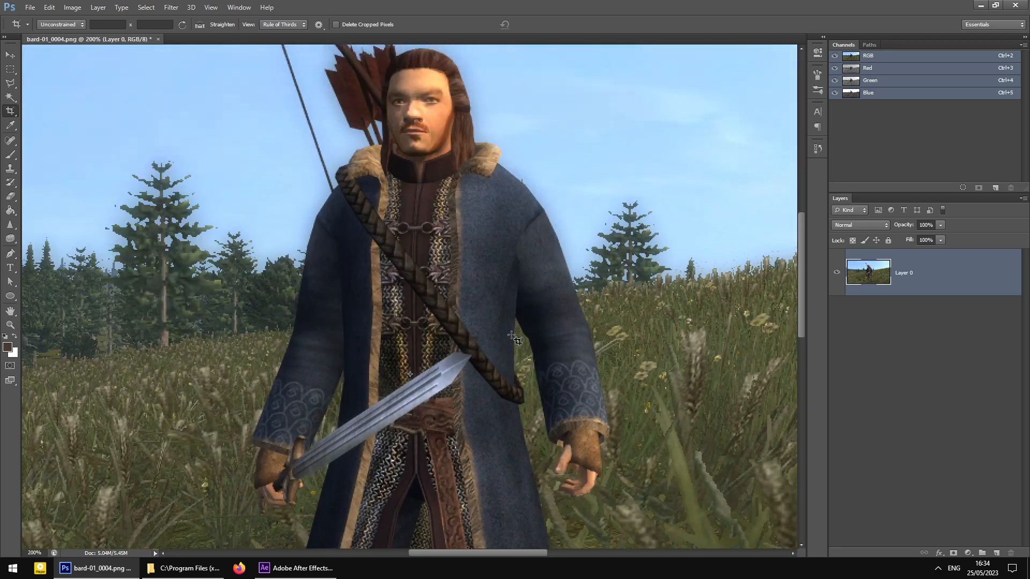
{"action": "scroll", "coordinate": [516, 339], "scroll_direction": "up", "scroll_amount": 3}
{"action": "key", "text": "ctrl+plus"}
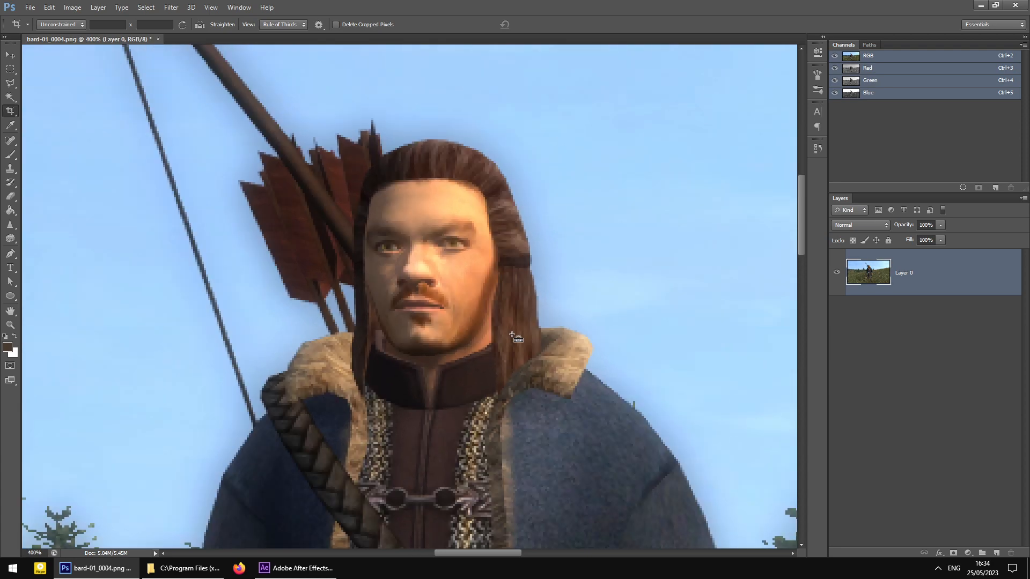
{"action": "key", "text": "ctrl+minus"}
{"action": "key", "text": "ctrl+minus"}
{"action": "key", "text": "ctrl+minus"}
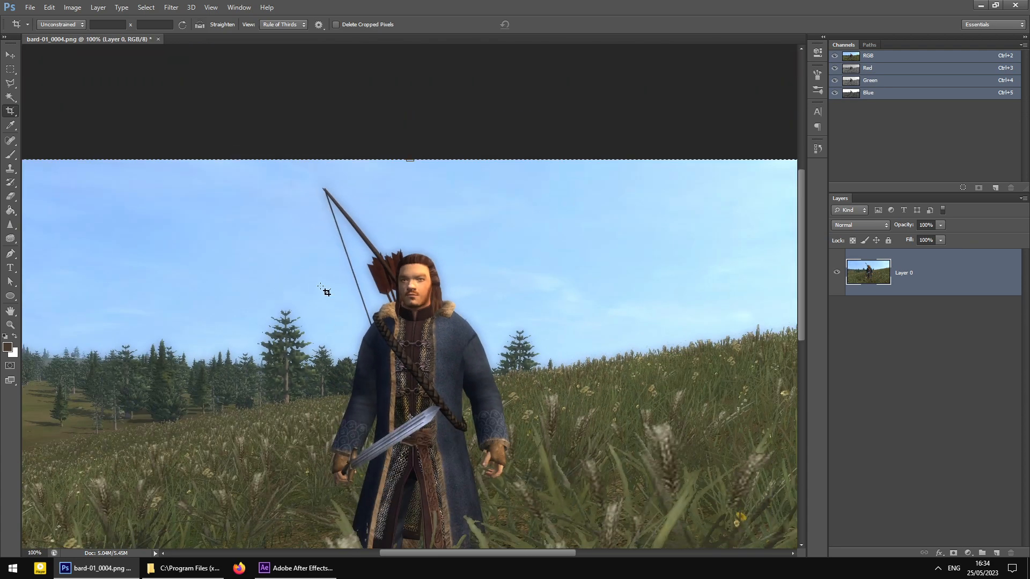
{"action": "scroll", "coordinate": [324, 290], "scroll_direction": "down", "scroll_amount": 1}
{"action": "key", "text": "v"}
{"action": "key", "text": "ctrl+plus"}
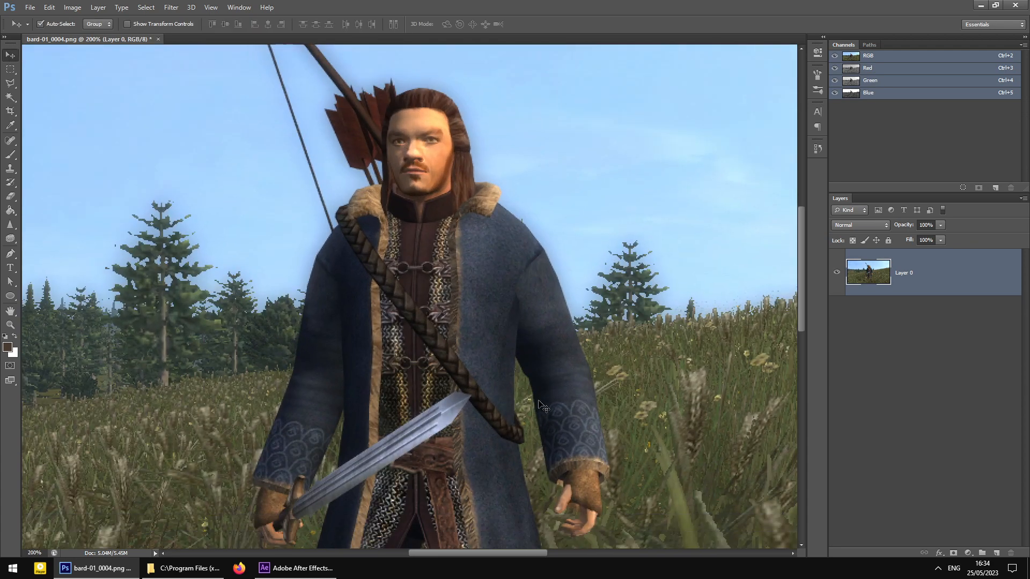
{"action": "scroll", "coordinate": [541, 407], "scroll_direction": "down", "scroll_amount": 5}
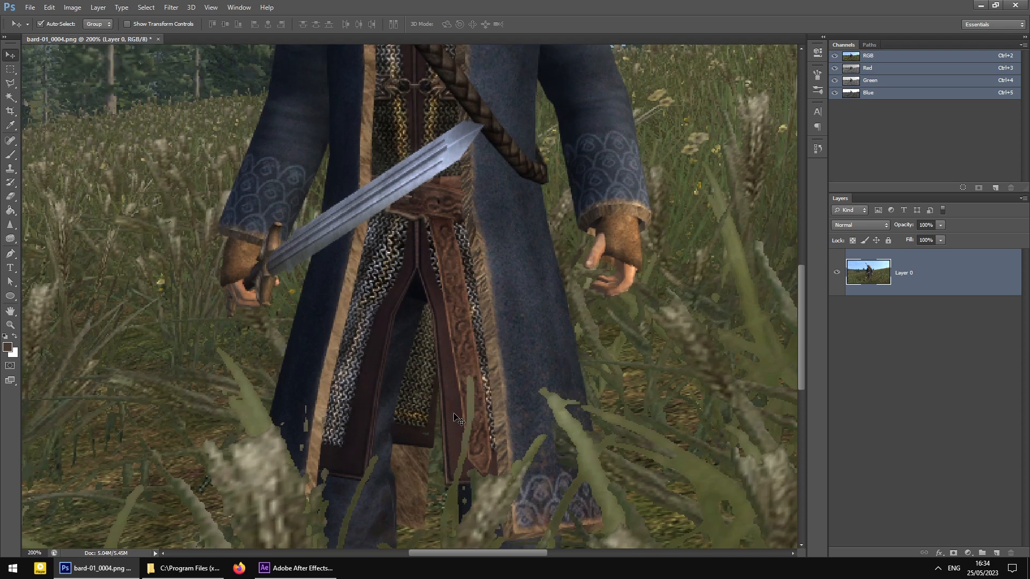
{"action": "key", "text": "ctrl+plus"}
{"action": "key", "text": "ctrl+minus"}
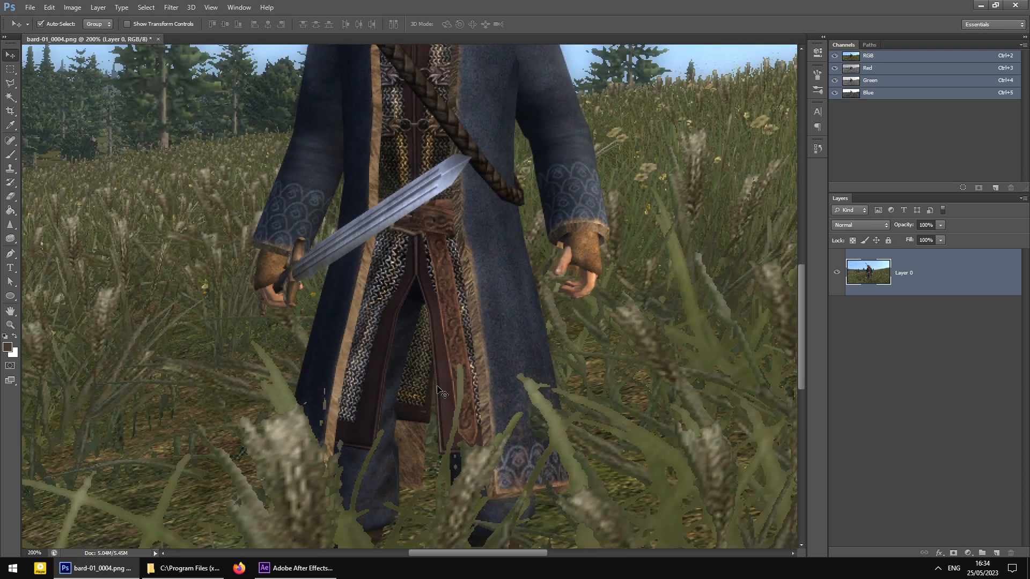
{"action": "key", "text": "ctrl+minus"}
{"action": "scroll", "coordinate": [526, 421], "scroll_direction": "up", "scroll_amount": 3}
{"action": "key", "text": "ctrl+plus"}
{"action": "key", "text": "ctrl+plus"}
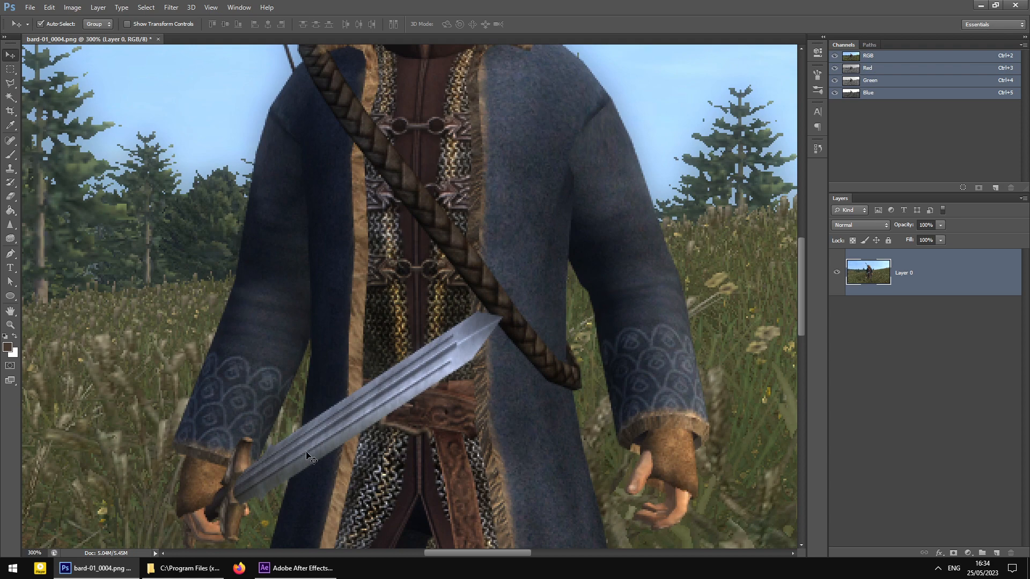
{"action": "scroll", "coordinate": [519, 385], "scroll_direction": "up", "scroll_amount": 3}
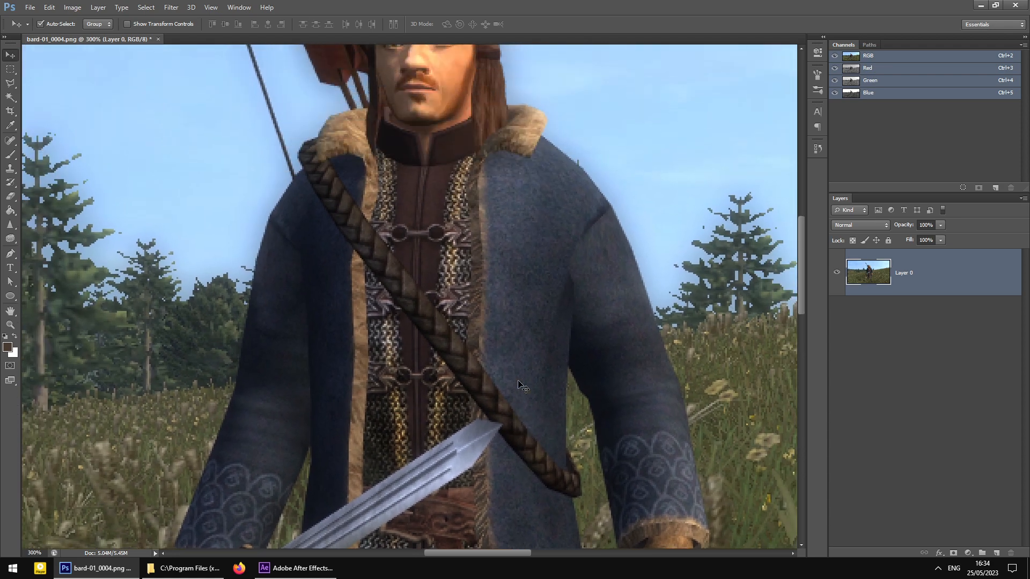
{"action": "key", "text": "ctrl+minus"}
{"action": "key", "text": "ctrl+minus"}
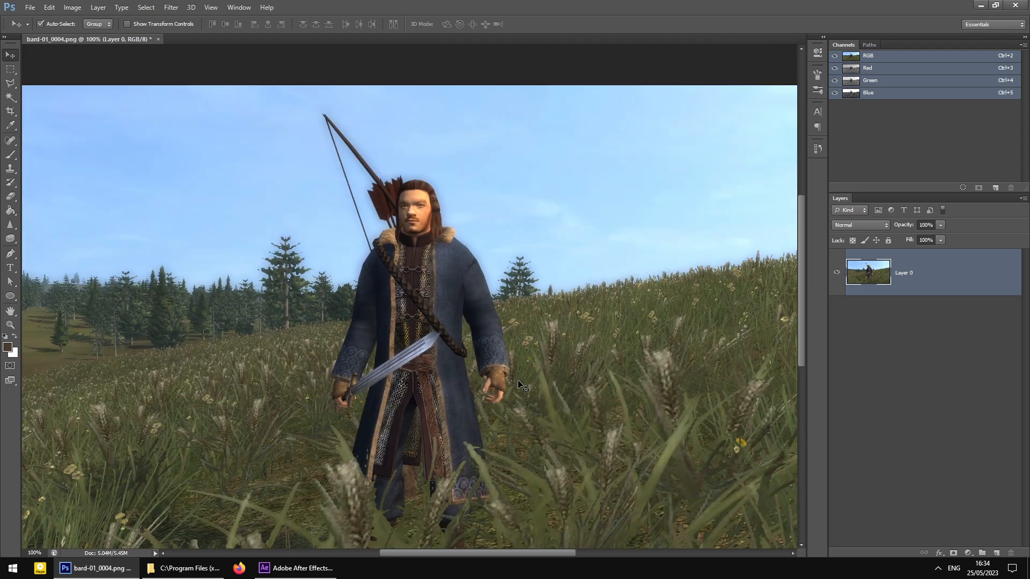
{"action": "key", "text": "ctrl+minus"}
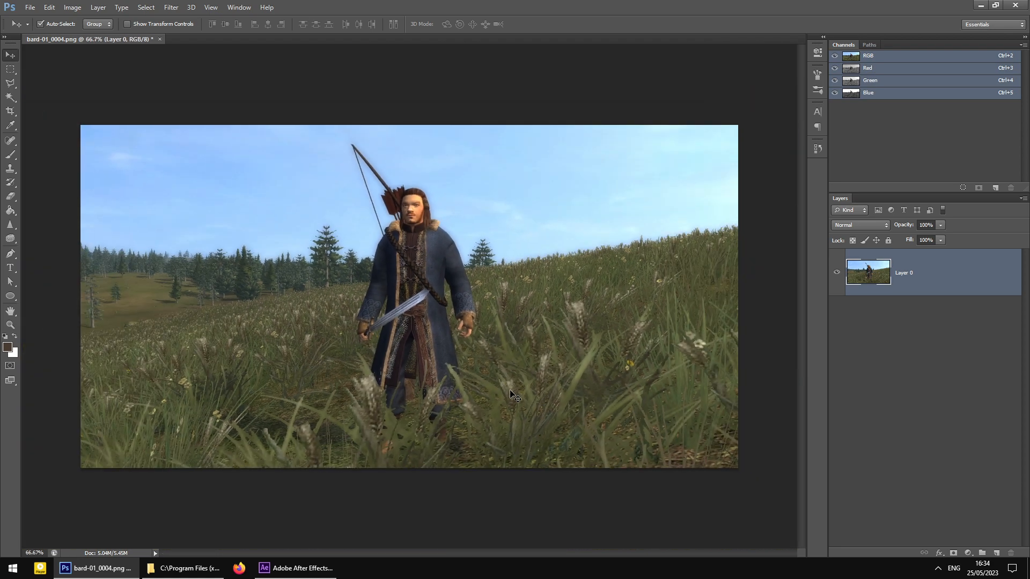
- Toggle Layer 0 visibility and zoom between 300% and 100% to inspect Bard's figure
{"action": "left_click", "coordinate": [837, 272]}
{"action": "left_click", "coordinate": [836, 272]}
{"action": "key", "text": "ctrl+plus"}
{"action": "key", "text": "ctrl+plus"}
{"action": "key", "text": "ctrl+plus"}
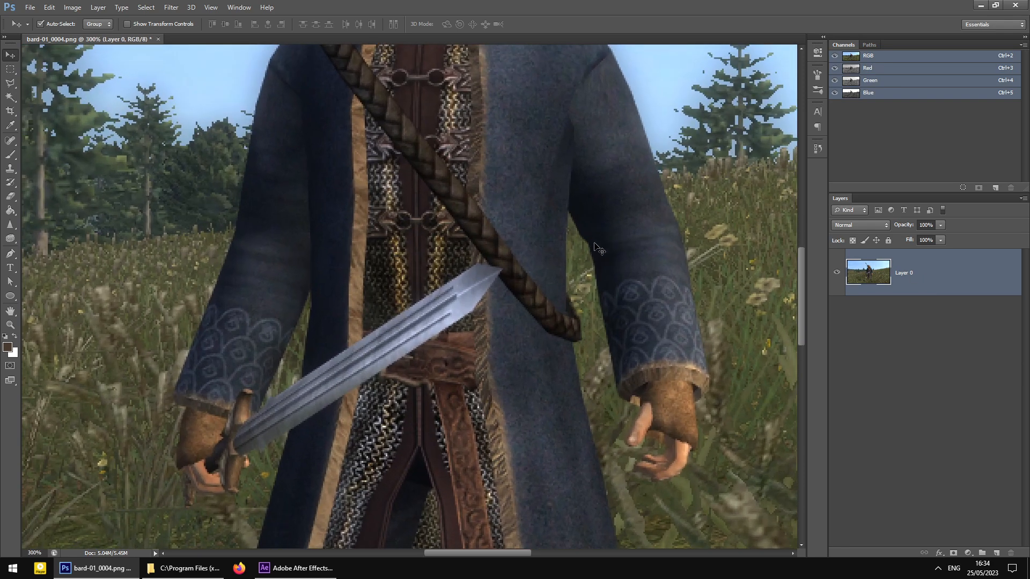
{"action": "key", "text": "ctrl+minus"}
{"action": "key", "text": "ctrl+minus"}
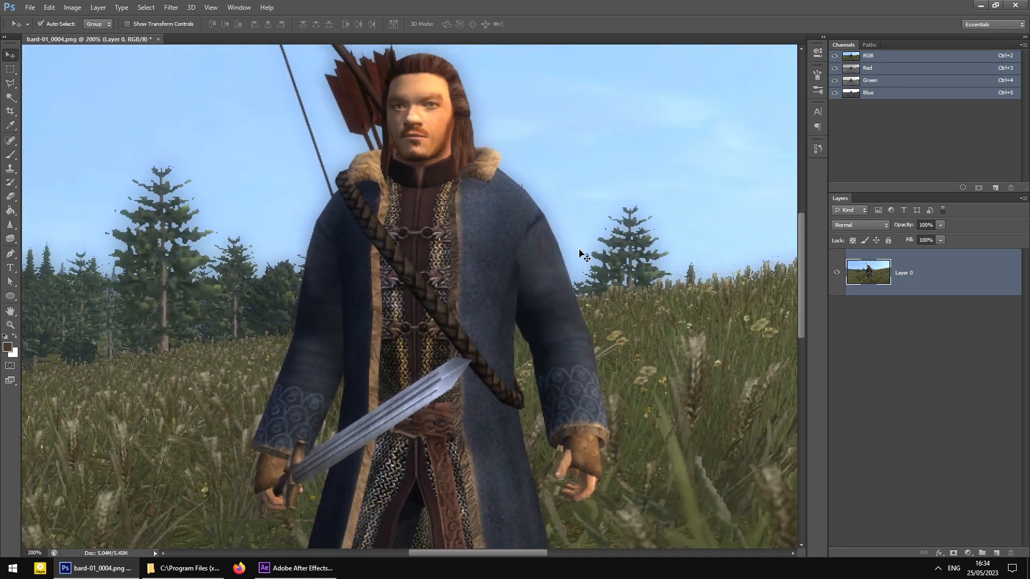
{"action": "scroll", "coordinate": [796, 317], "scroll_direction": "down", "scroll_amount": 3}
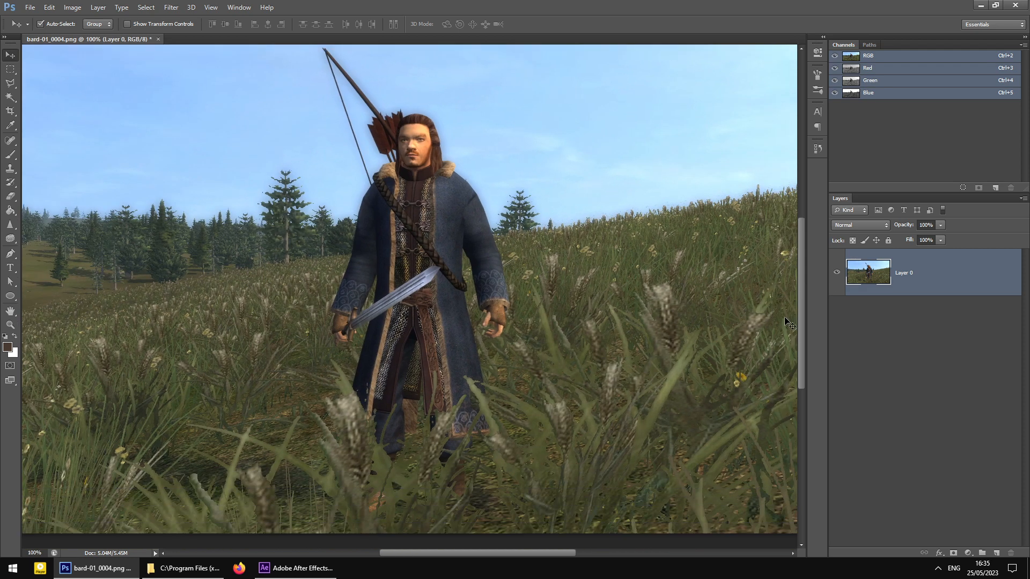
{"action": "scroll", "coordinate": [802, 295], "scroll_direction": "up", "scroll_amount": 3}
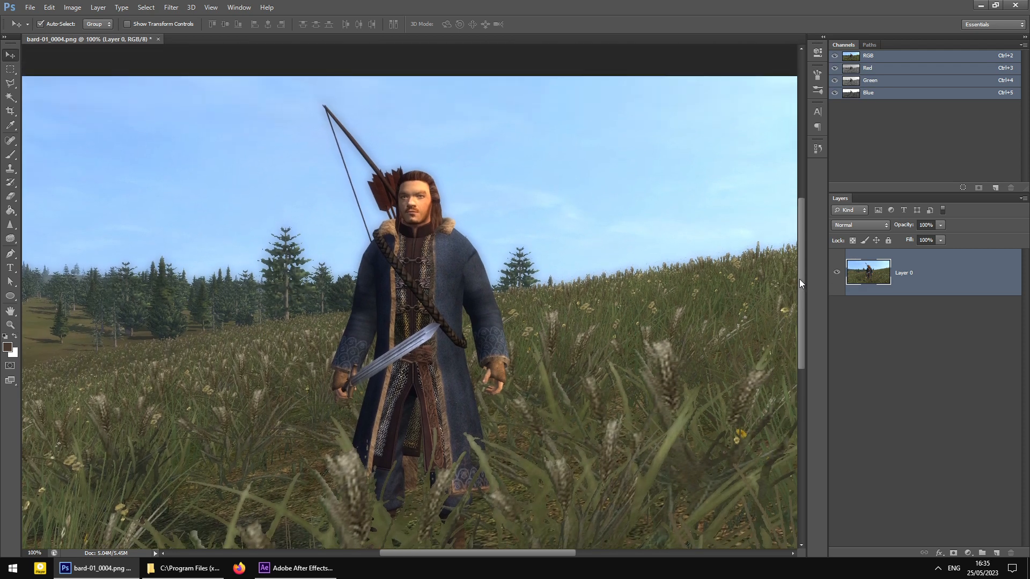
{"action": "scroll", "coordinate": [799, 279], "scroll_direction": "down", "scroll_amount": 3}
- Pan across the render, zoom out to fit it in view, and bring up Save As
{"action": "left_click", "coordinate": [474, 559]}
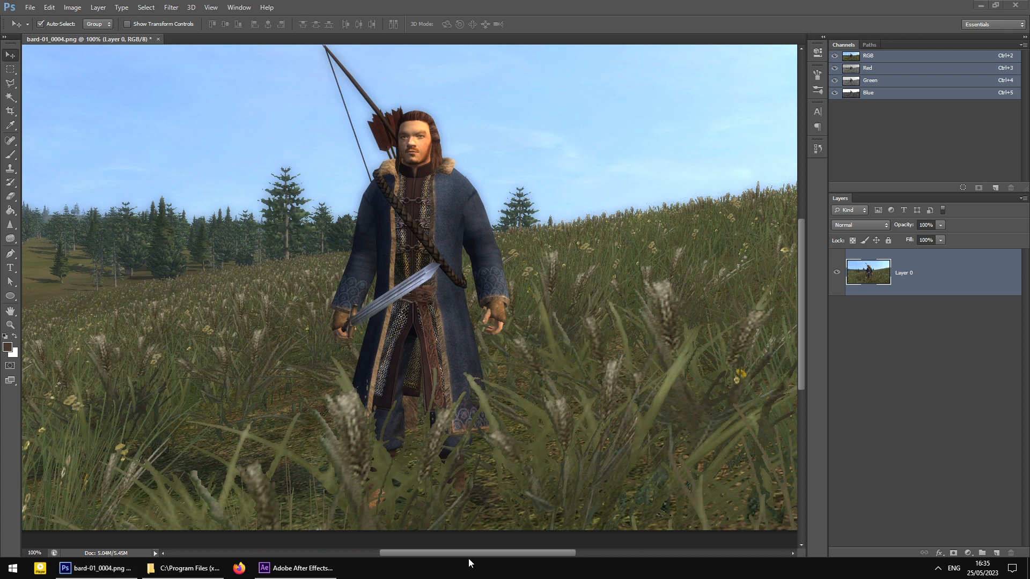
{"action": "left_click", "coordinate": [486, 554]}
{"action": "left_click_drag", "start_coordinate": [512, 552], "coordinate": [467, 553]}
{"action": "scroll", "coordinate": [404, 285], "scroll_direction": "up", "scroll_amount": 5}
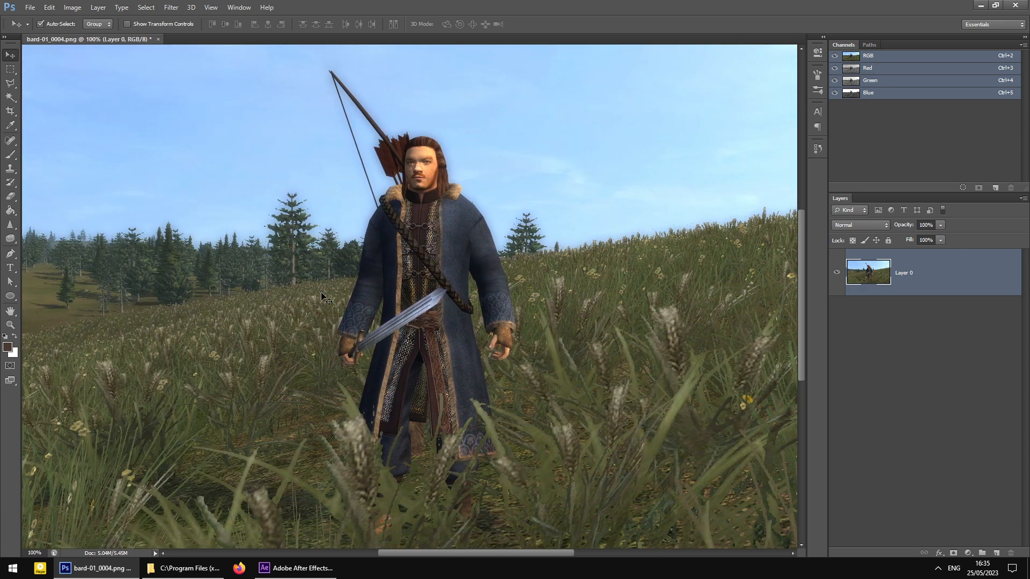
{"action": "mouse_move", "coordinate": [450, 552]}
{"action": "left_mouse_down"}
{"action": "mouse_move", "coordinate": [415, 552]}
{"action": "mouse_move", "coordinate": [459, 552]}
{"action": "mouse_move", "coordinate": [441, 549]}
{"action": "left_mouse_up"}
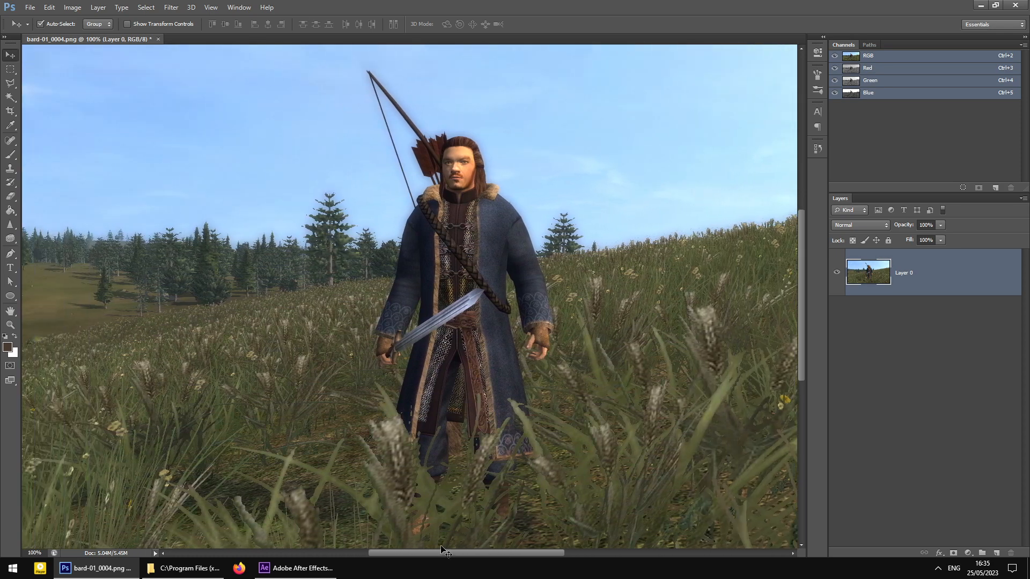
{"action": "key", "text": "ctrl+minus"}
{"action": "key", "text": "ctrl+plus"}
{"action": "key", "text": "ctrl+minus"}
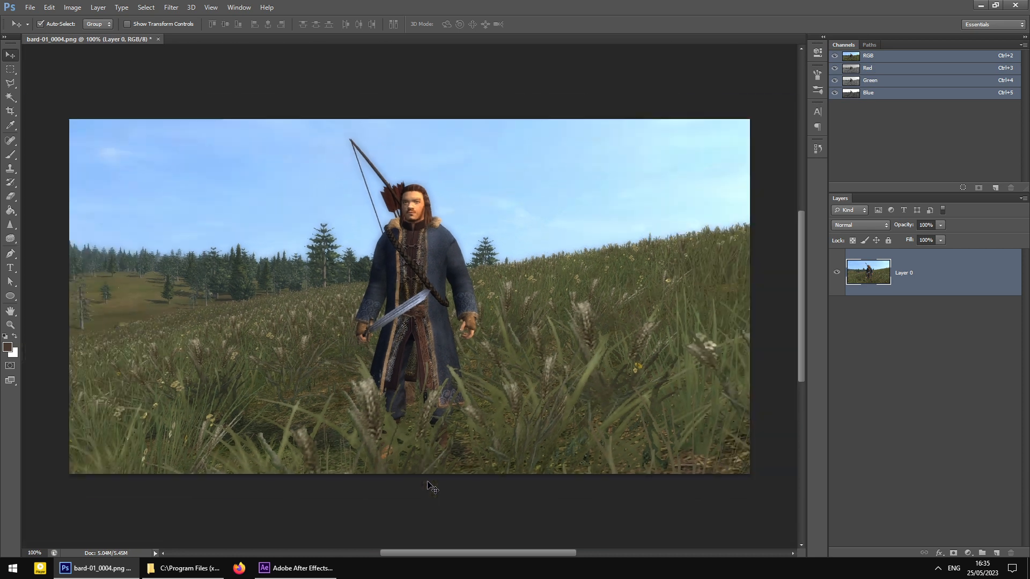
{"action": "key", "text": "ctrl+shift+s"}
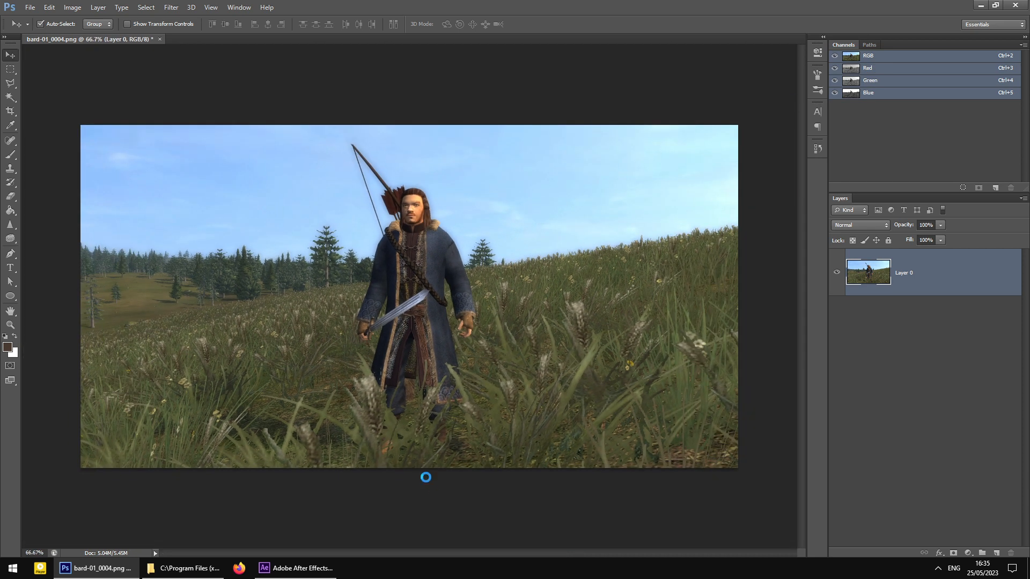
- Save a PNG copy named bard-01_cropped.png with default PNG compression settings
{"action": "left_click", "coordinate": [456, 273]}
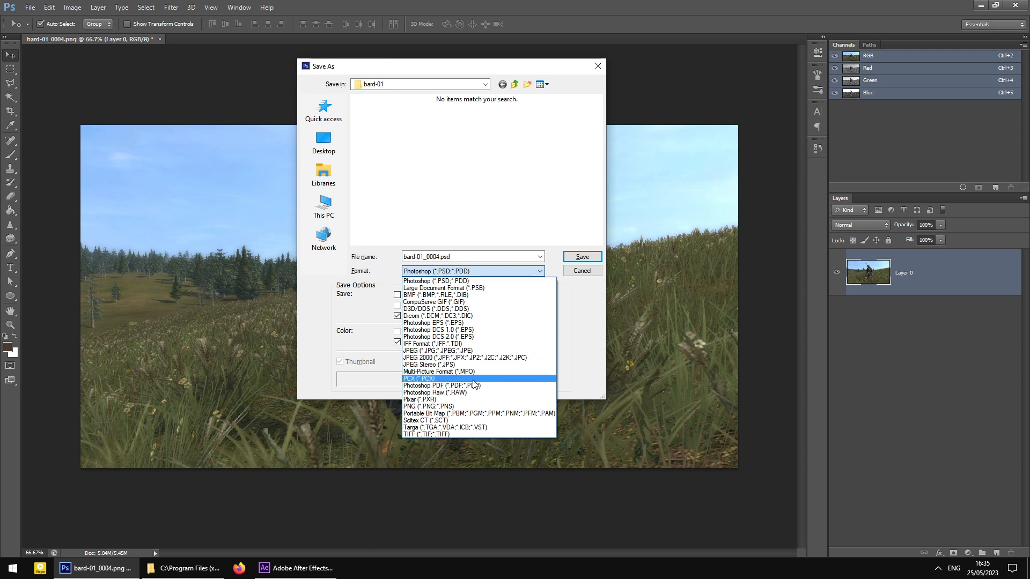
{"action": "left_click", "coordinate": [450, 407]}
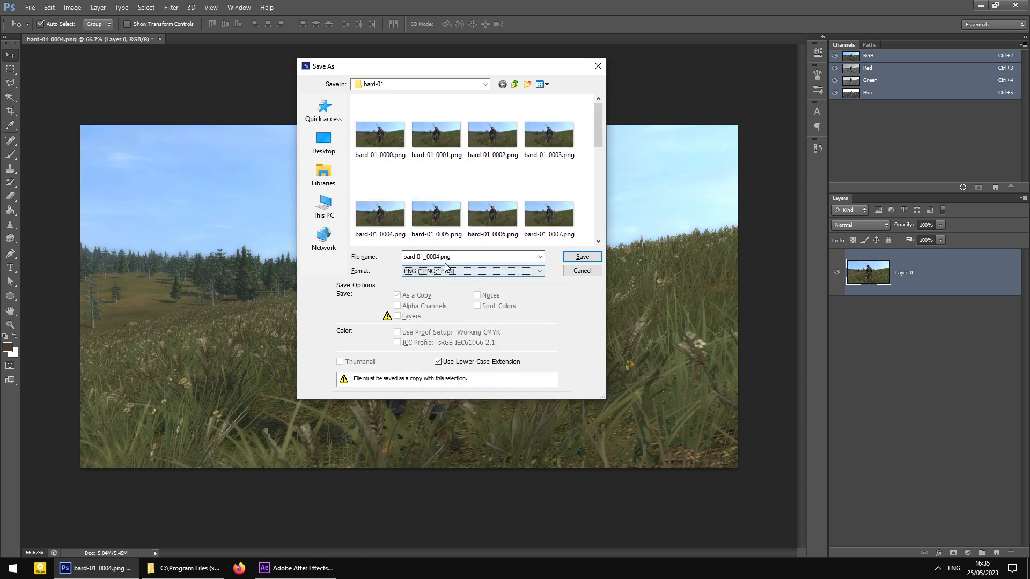
{"action": "left_click", "coordinate": [472, 254]}
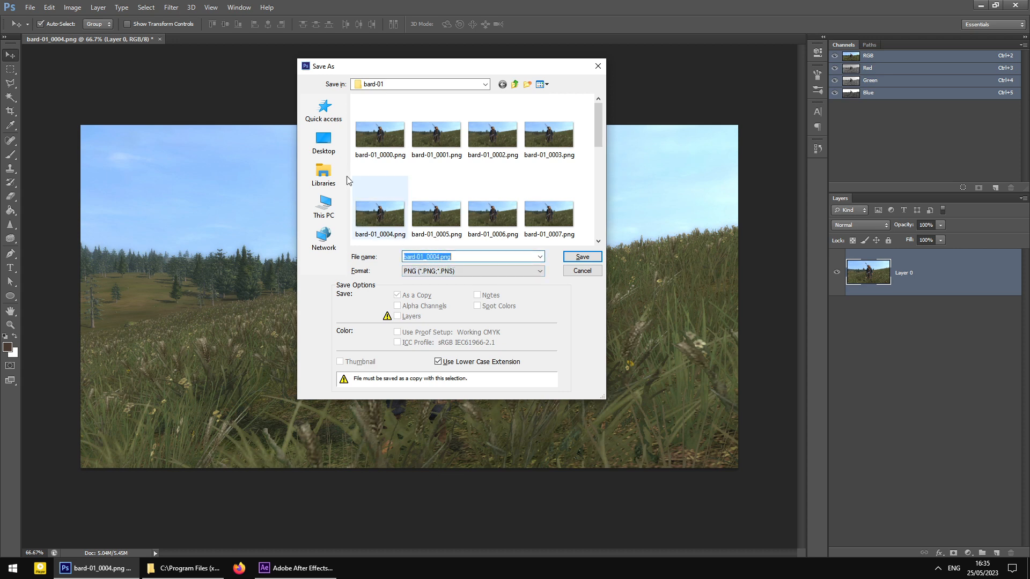
{"action": "left_click", "coordinate": [441, 257]}
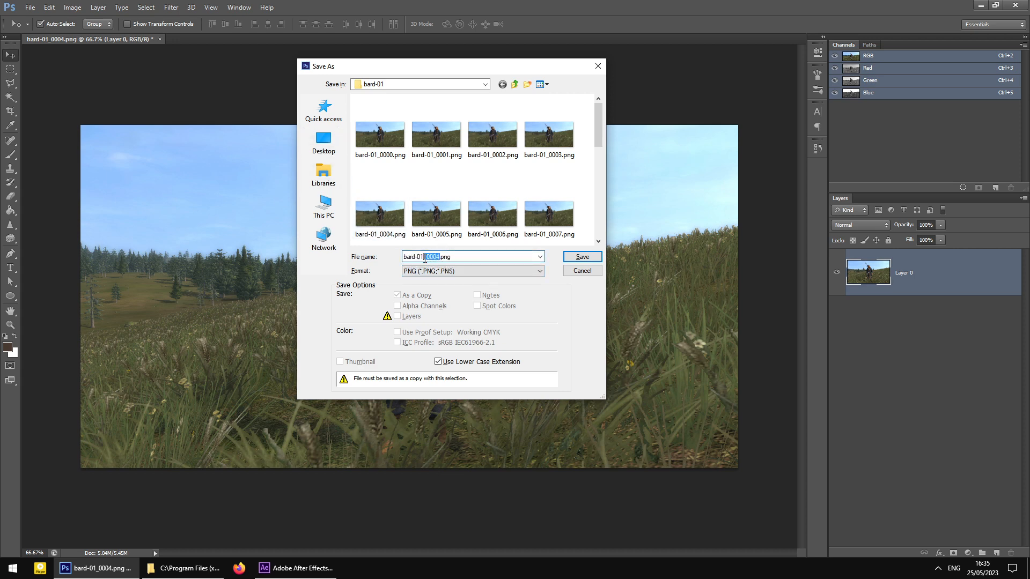
{"action": "type", "text": "cropped"}
{"action": "left_click", "coordinate": [583, 257]}
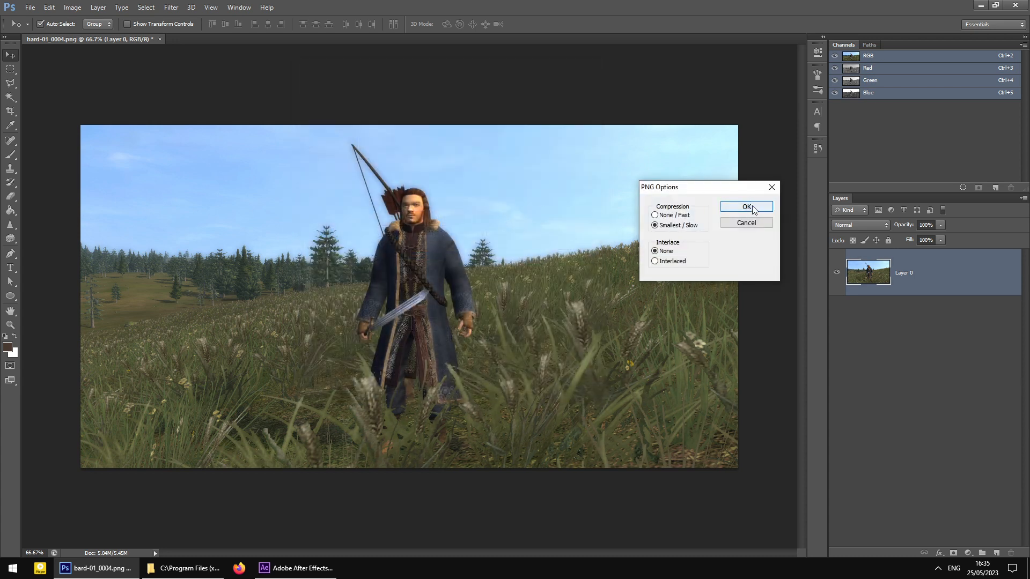
{"action": "left_click", "coordinate": [750, 211]}
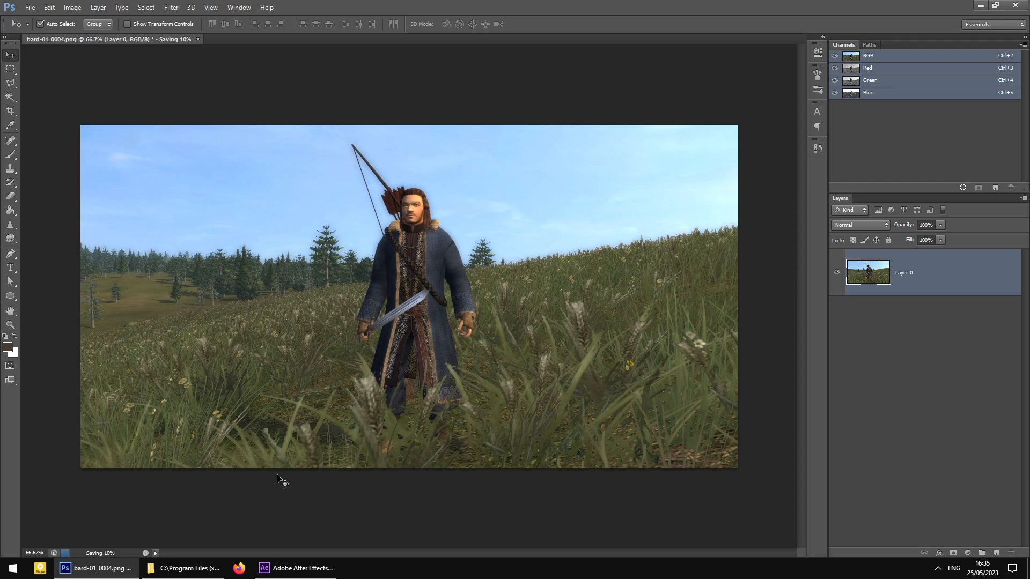
- Navigate from Medieval II Total War into mods > third_age_3 > data > ui > unit_info
{"action": "left_click", "coordinate": [193, 569]}
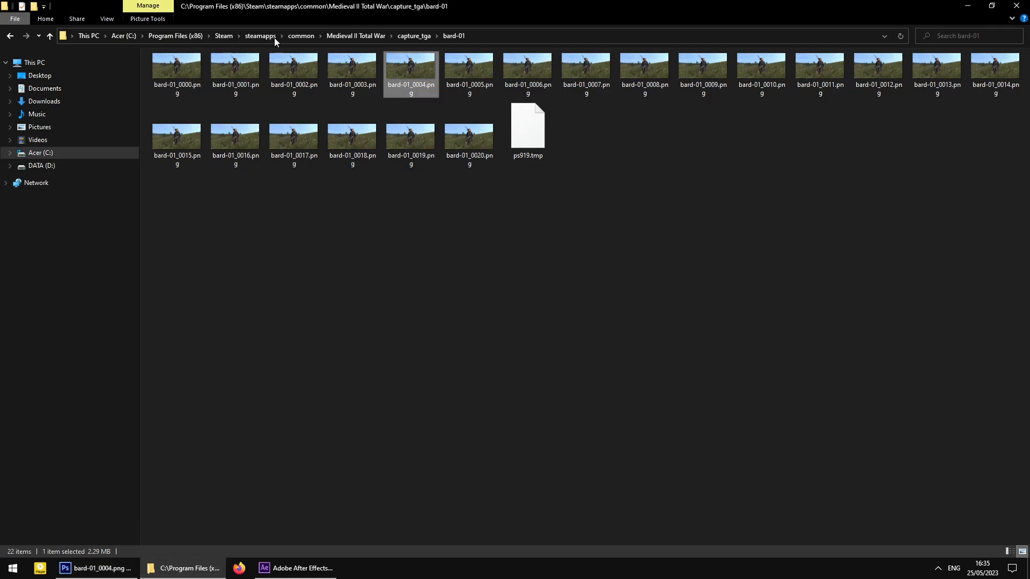
{"action": "left_click", "coordinate": [414, 36]}
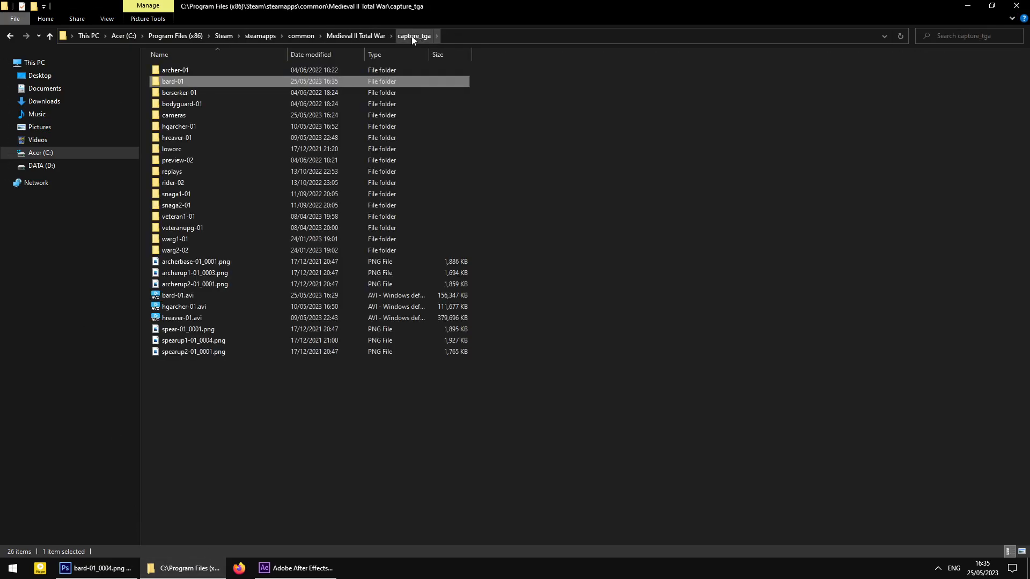
{"action": "left_click", "coordinate": [362, 35]}
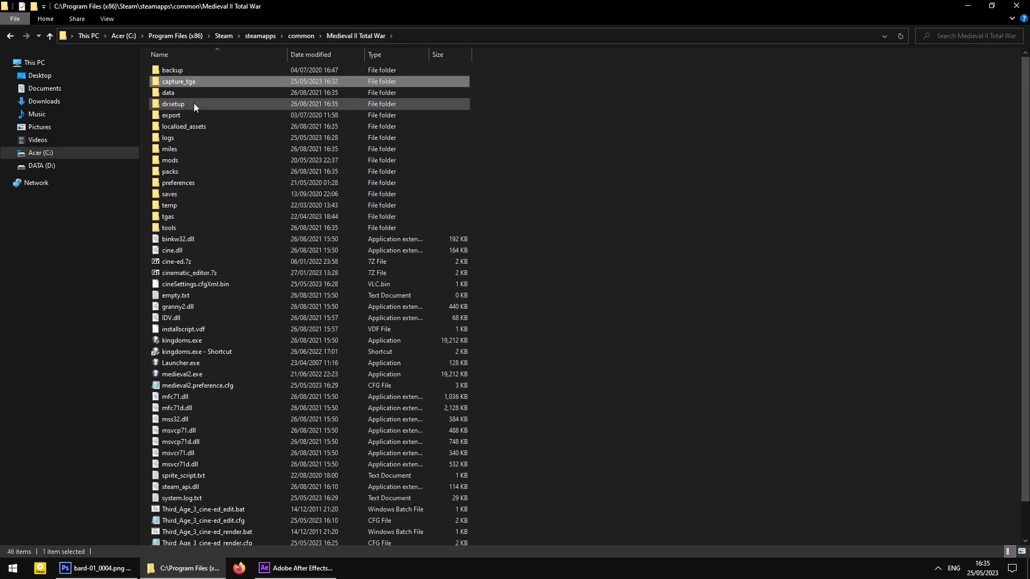
{"action": "left_click", "coordinate": [182, 159]}
{"action": "double_click", "coordinate": [182, 159]}
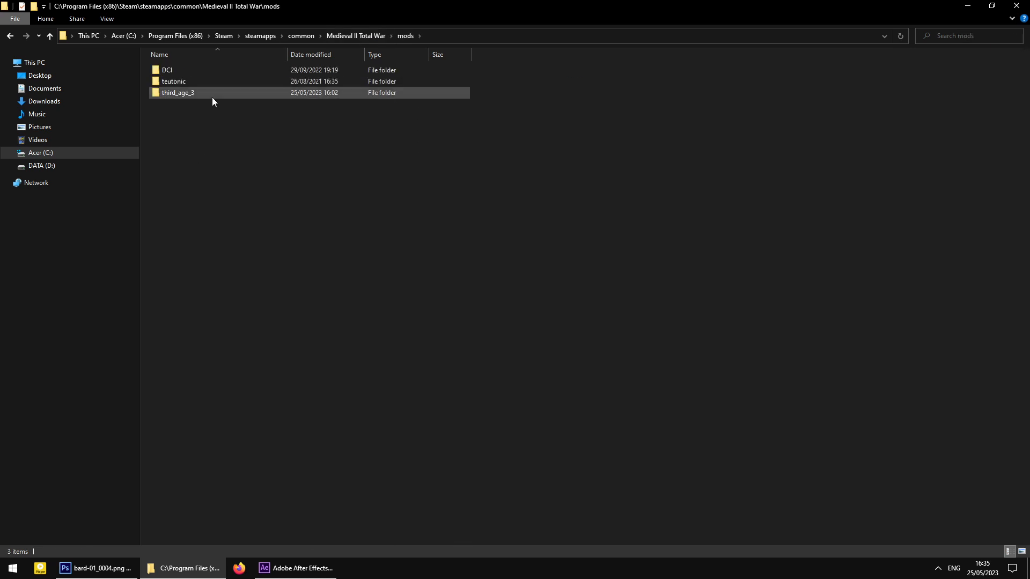
{"action": "double_click", "coordinate": [204, 93]}
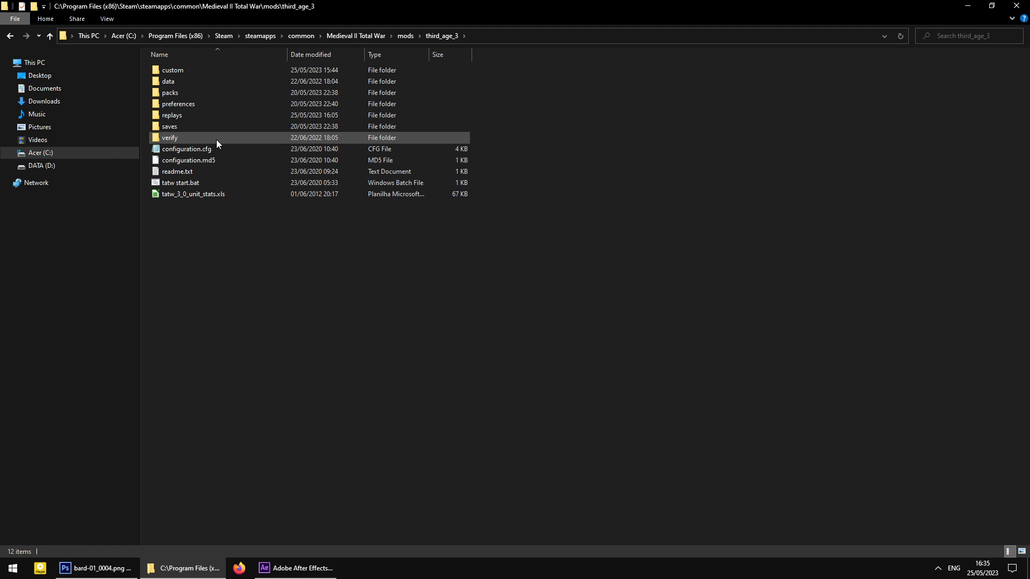
{"action": "double_click", "coordinate": [179, 82]}
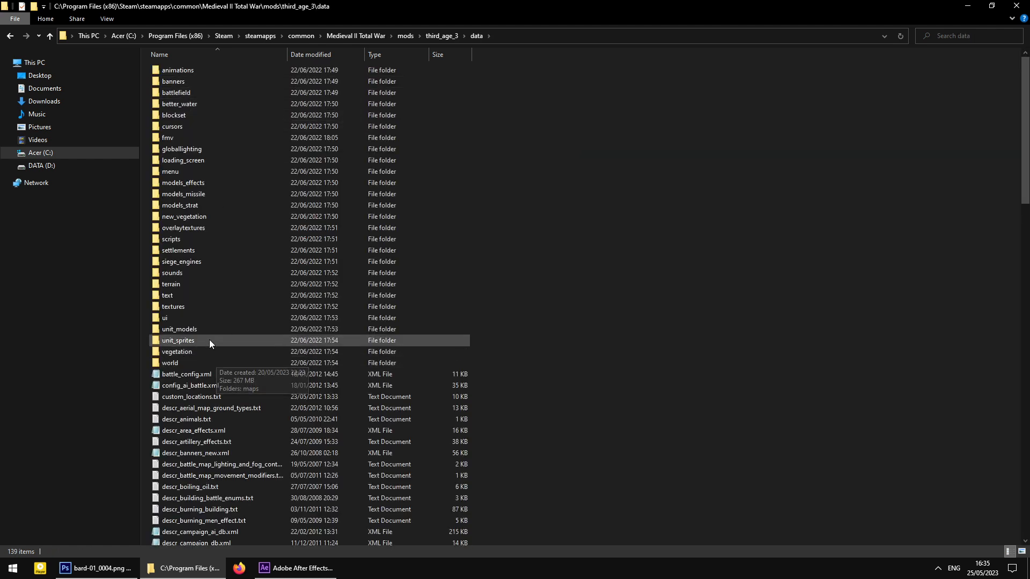
{"action": "left_click", "coordinate": [183, 320]}
{"action": "double_click", "coordinate": [184, 317]}
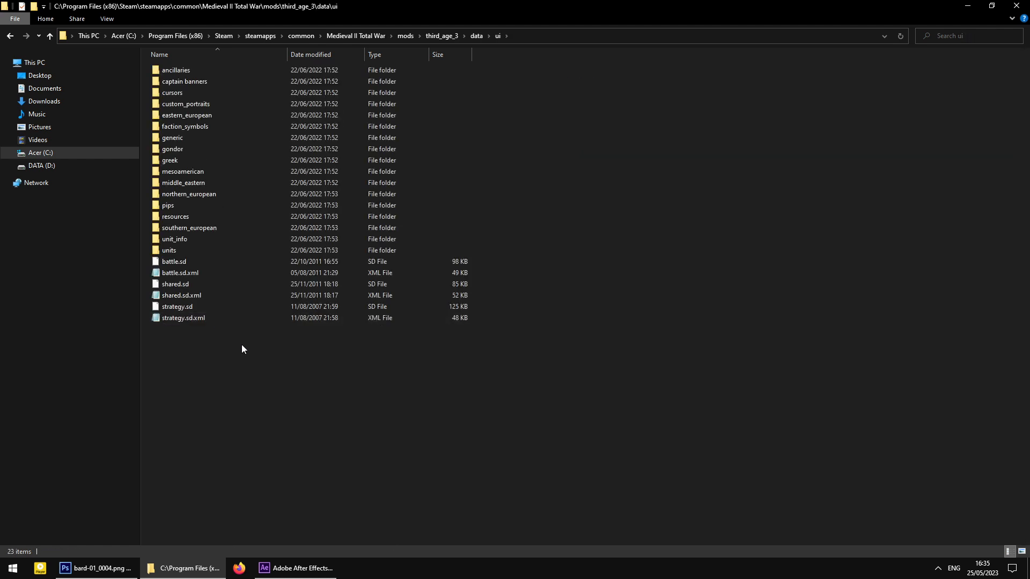
{"action": "double_click", "coordinate": [194, 240]}
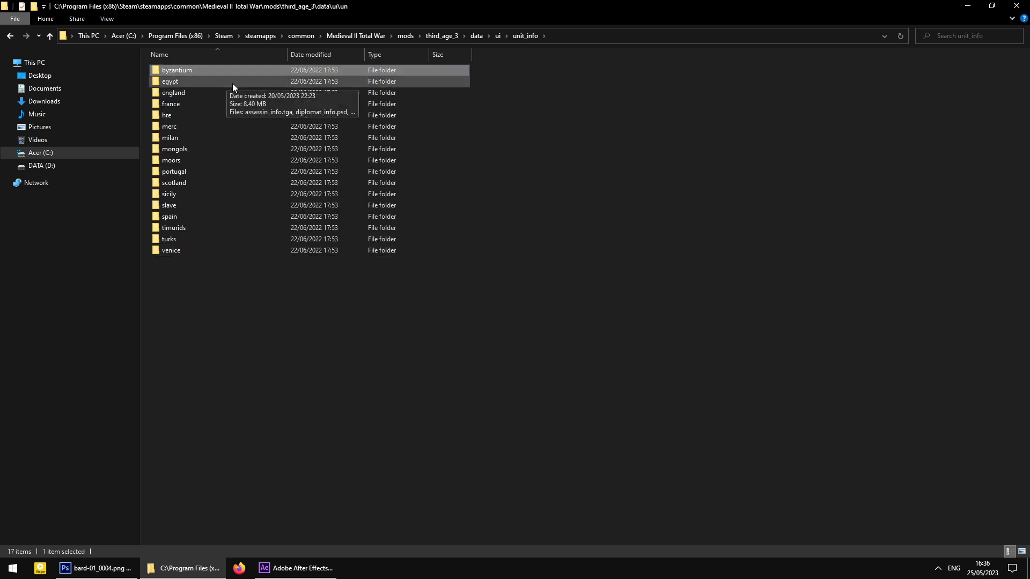
- Open the scotland faction folder and bring up the actions for swordsmen_info.tga
{"action": "left_click", "coordinate": [182, 103]}
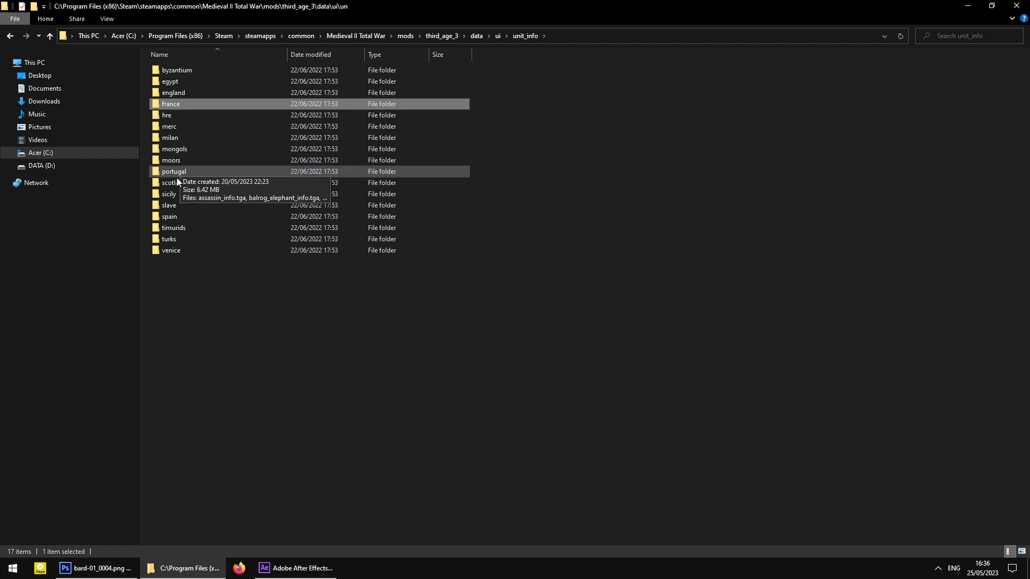
{"action": "double_click", "coordinate": [190, 181]}
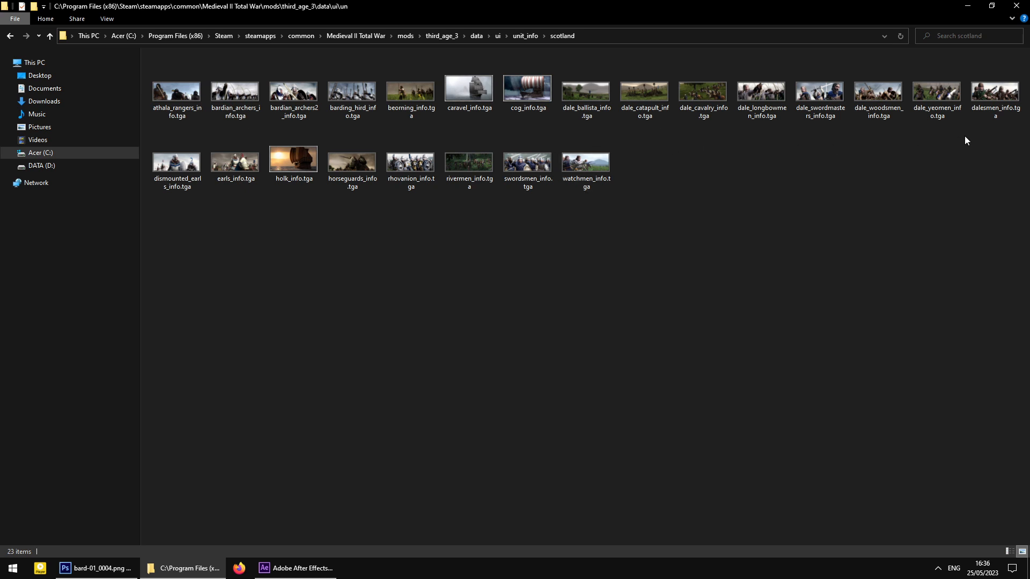
{"action": "left_click", "coordinate": [925, 103]}
{"action": "left_click", "coordinate": [474, 156]}
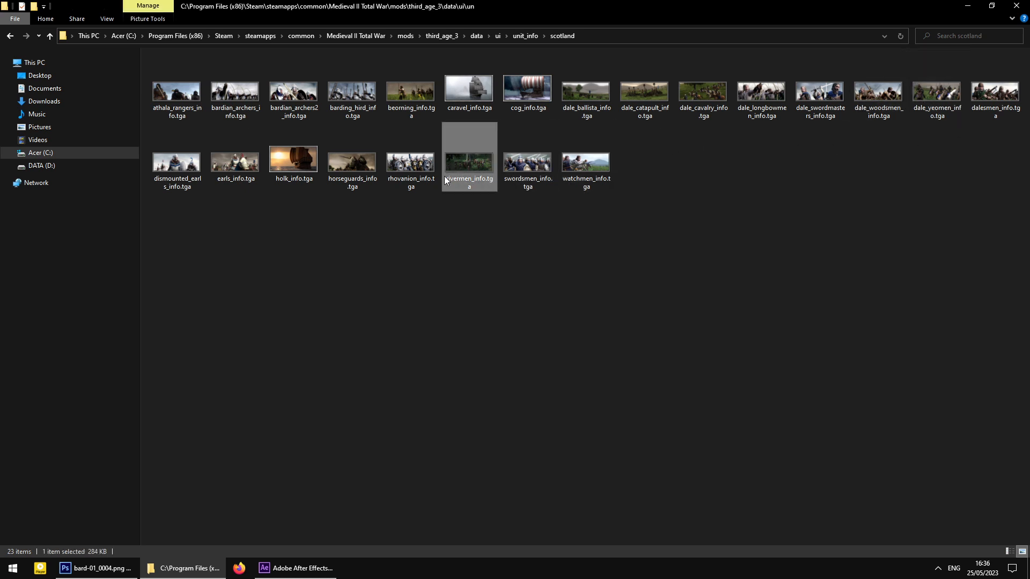
{"action": "left_click", "coordinate": [528, 161]}
{"action": "right_click", "coordinate": [534, 159]}
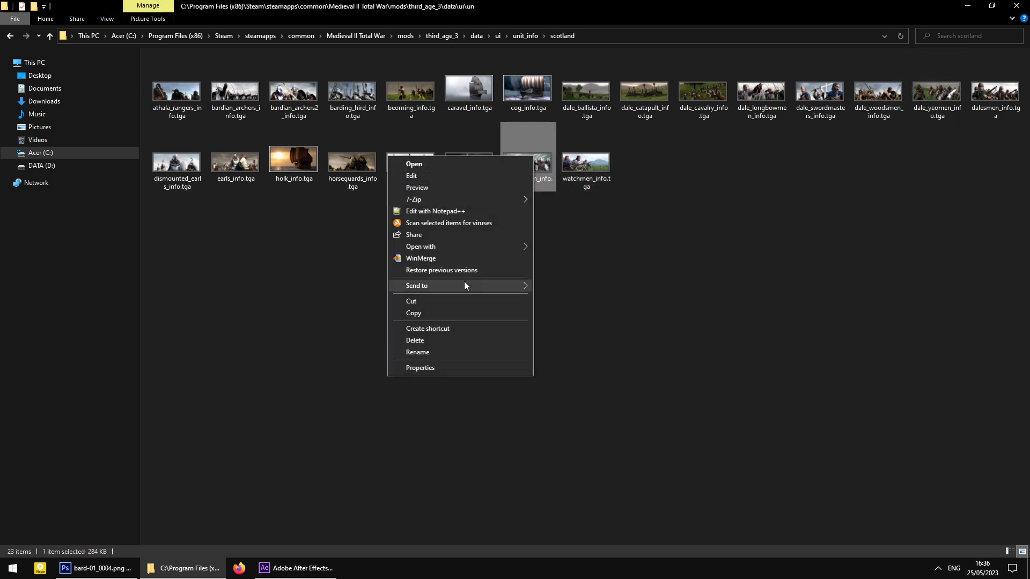
- Open swordsmen_info.tga in Photoshop at 300% and select the picture inside the frame border
{"action": "mouse_move", "coordinate": [455, 246]}
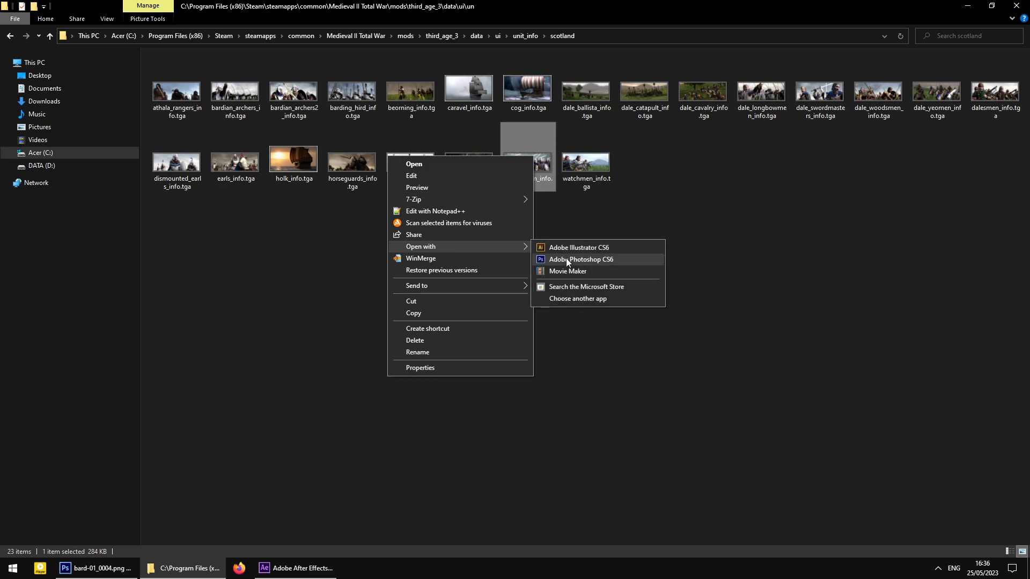
{"action": "left_click", "coordinate": [566, 259]}
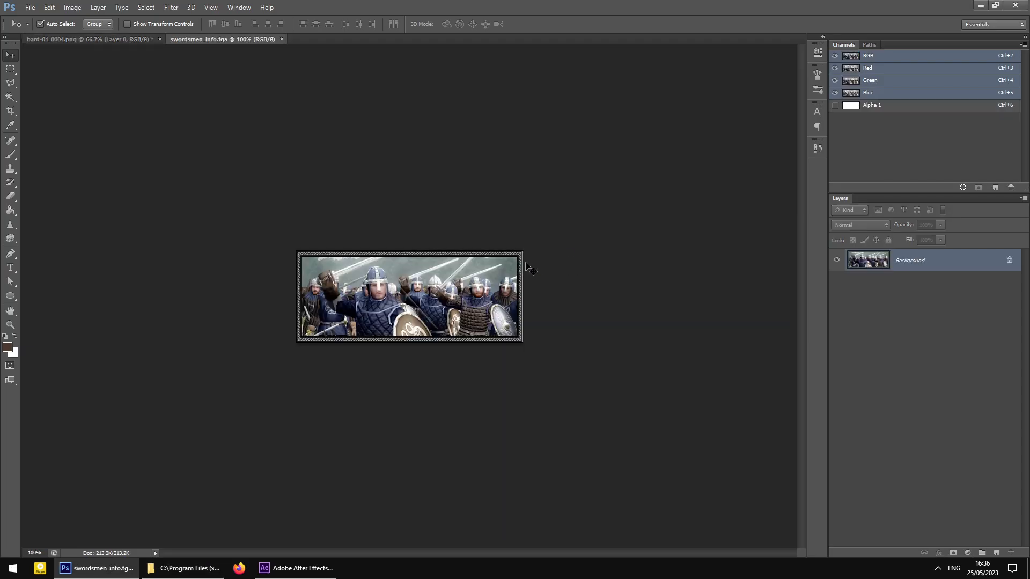
{"action": "key", "text": "ctrl+plus"}
{"action": "key", "text": "ctrl+plus"}
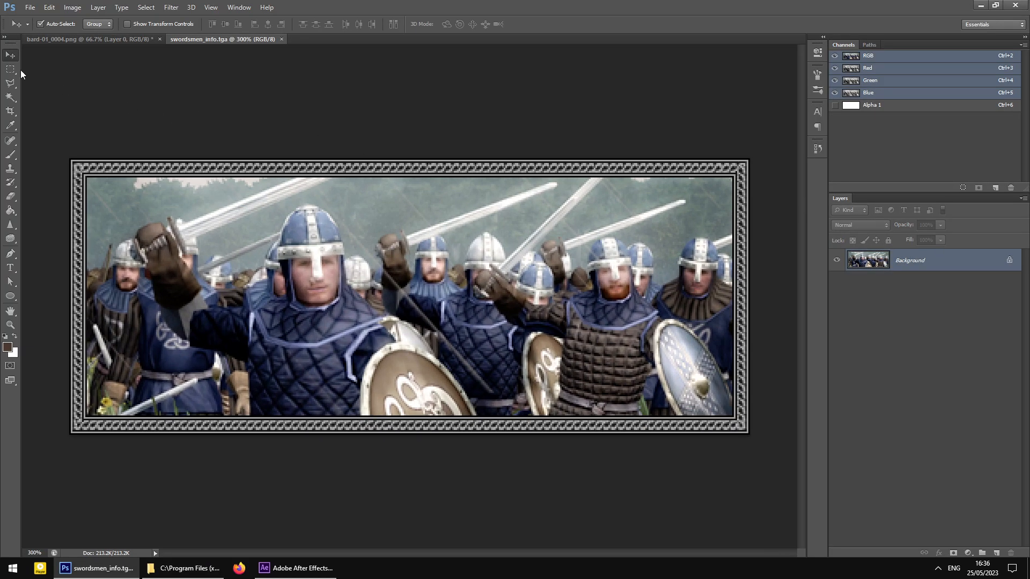
{"action": "left_click", "coordinate": [10, 69]}
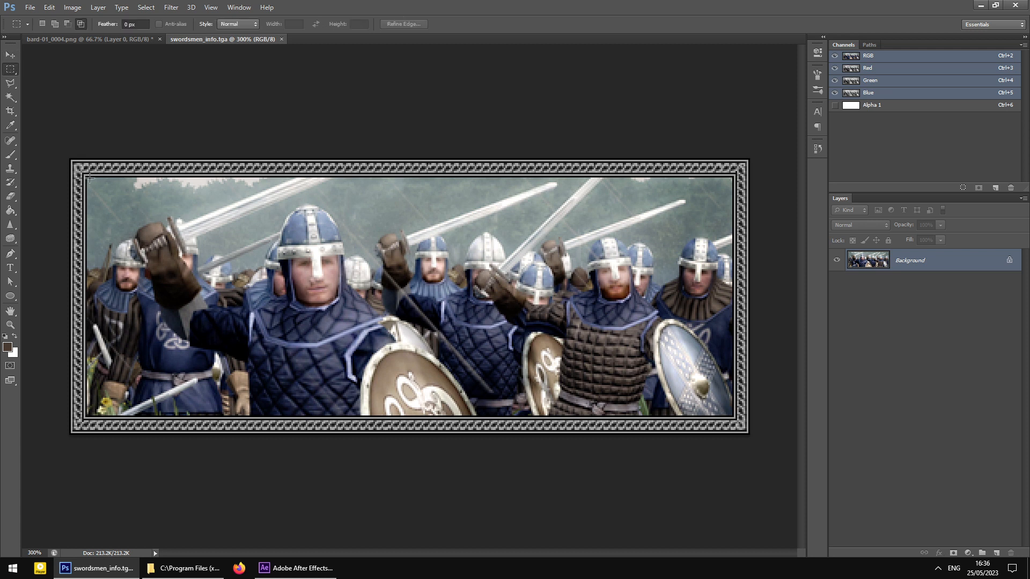
{"action": "left_click_drag", "start_coordinate": [87, 178], "coordinate": [739, 417]}
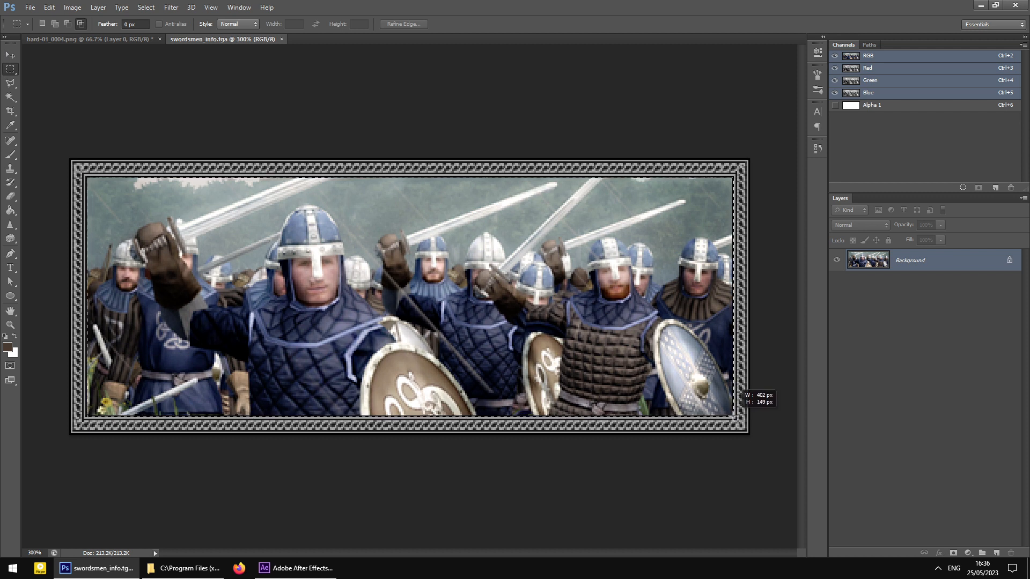
{"action": "left_click_drag", "start_coordinate": [733, 415], "coordinate": [735, 413]}
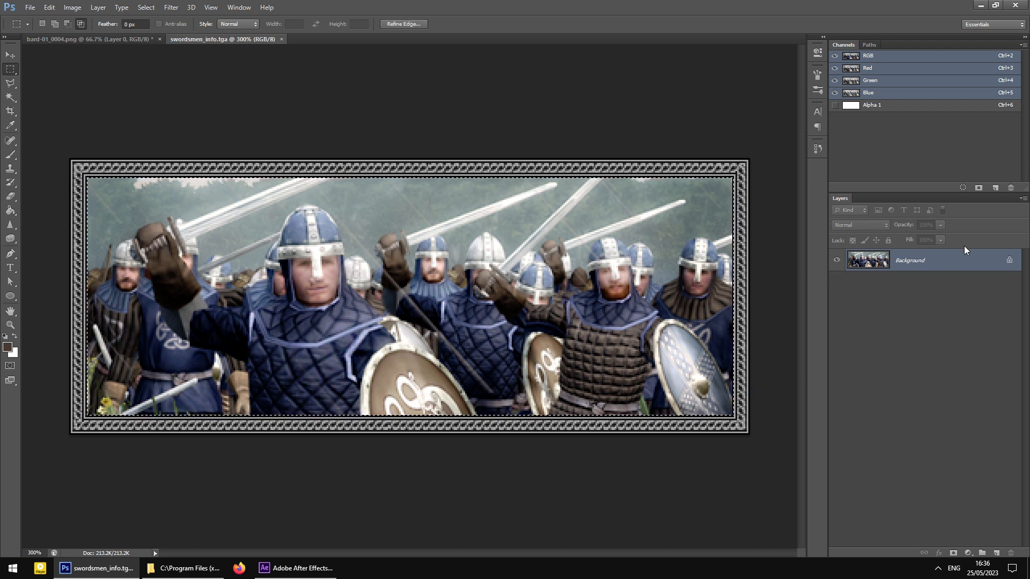
- Convert the background to Layer 0 and delete the swordsmen picture inside the frame
{"action": "right_click", "coordinate": [912, 263]}
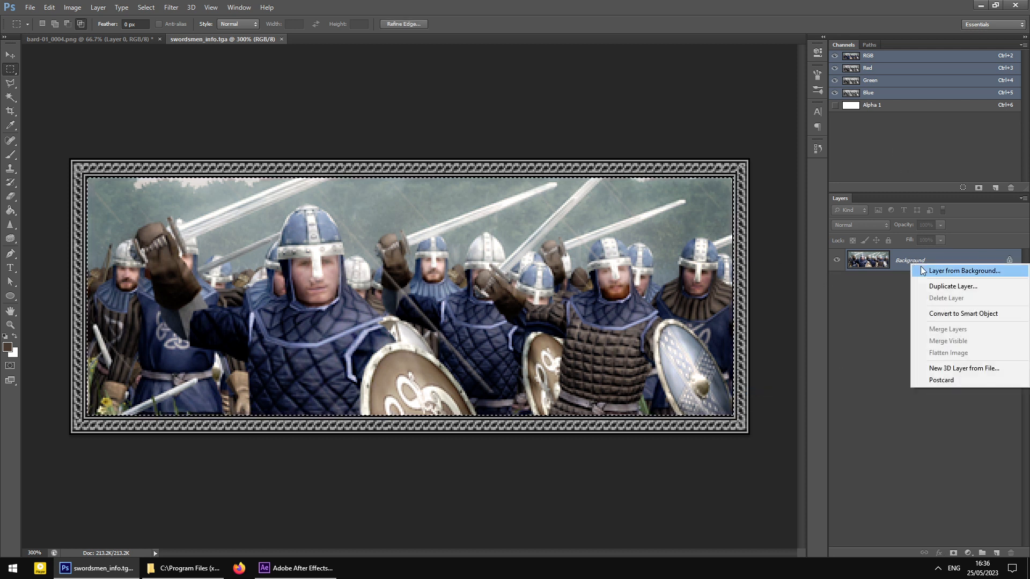
{"action": "left_click", "coordinate": [930, 272]}
{"action": "key", "text": "Return"}
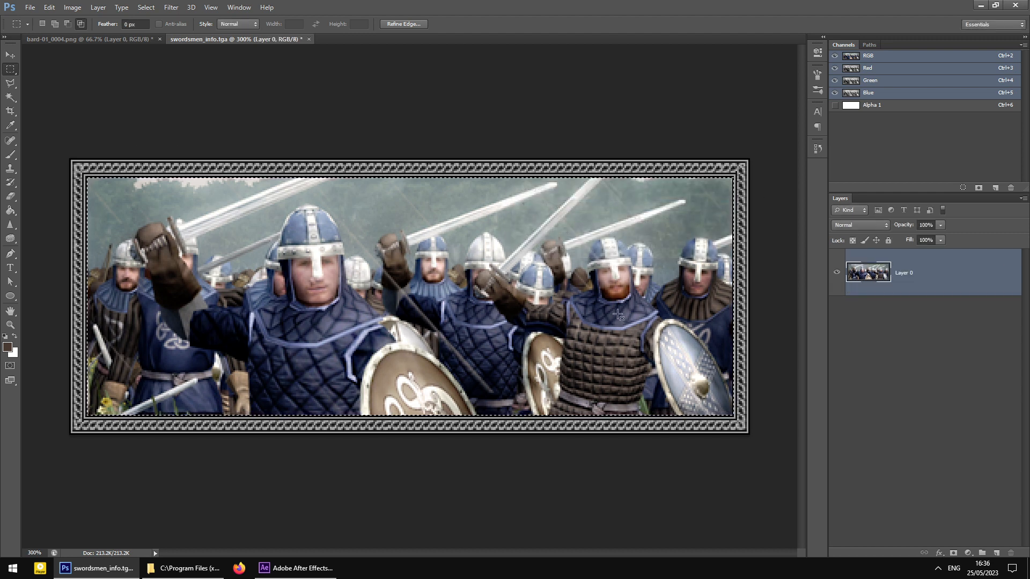
{"action": "key", "text": "Delete"}
{"action": "key", "text": "ctrl+d"}
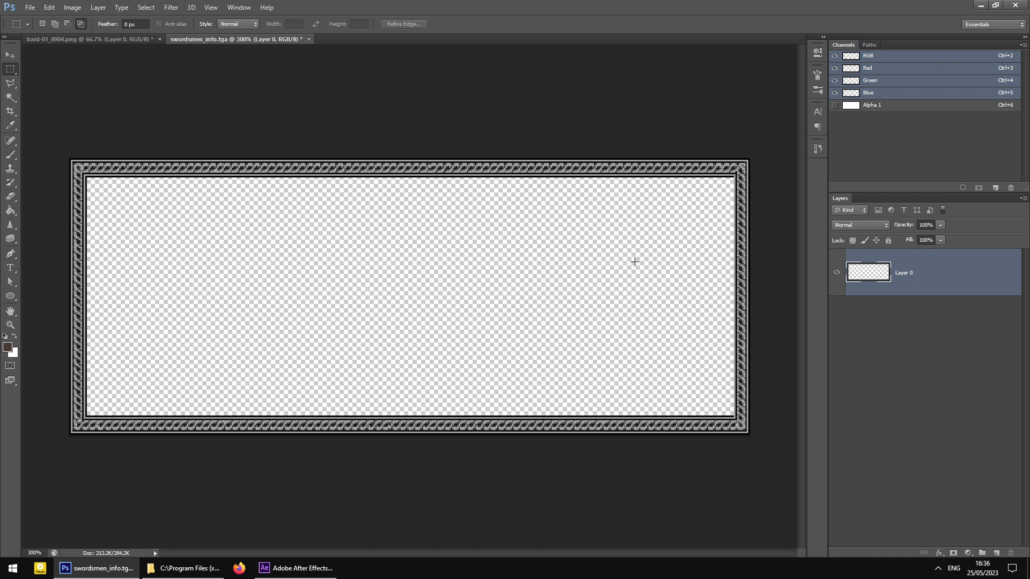
- Copy the whole bard-01_0004.png image and paste it into the card as a new layer
{"action": "left_click", "coordinate": [104, 36]}
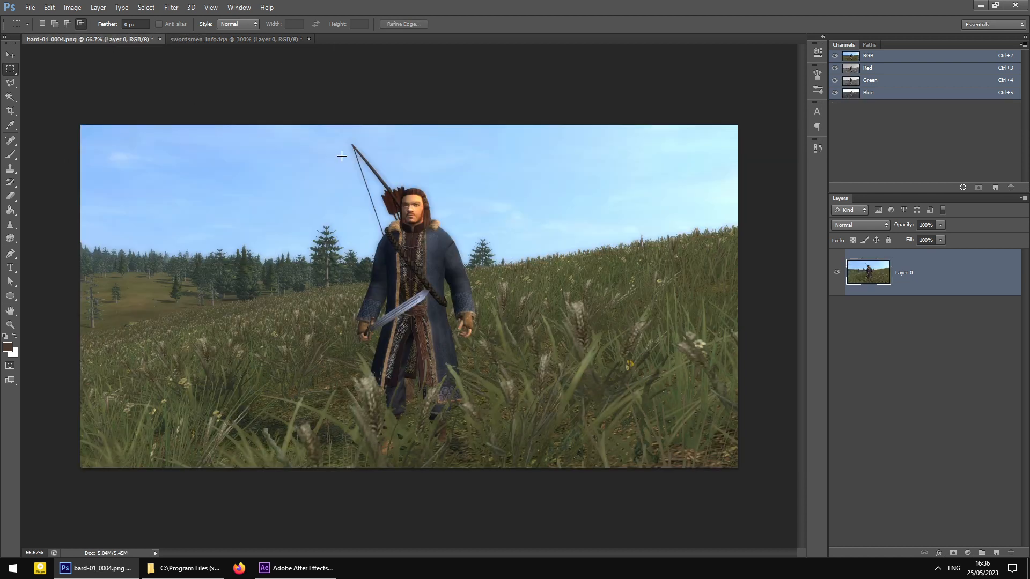
{"action": "key", "text": "ctrl+a"}
{"action": "key", "text": "ctrl+c"}
{"action": "left_click", "coordinate": [198, 38]}
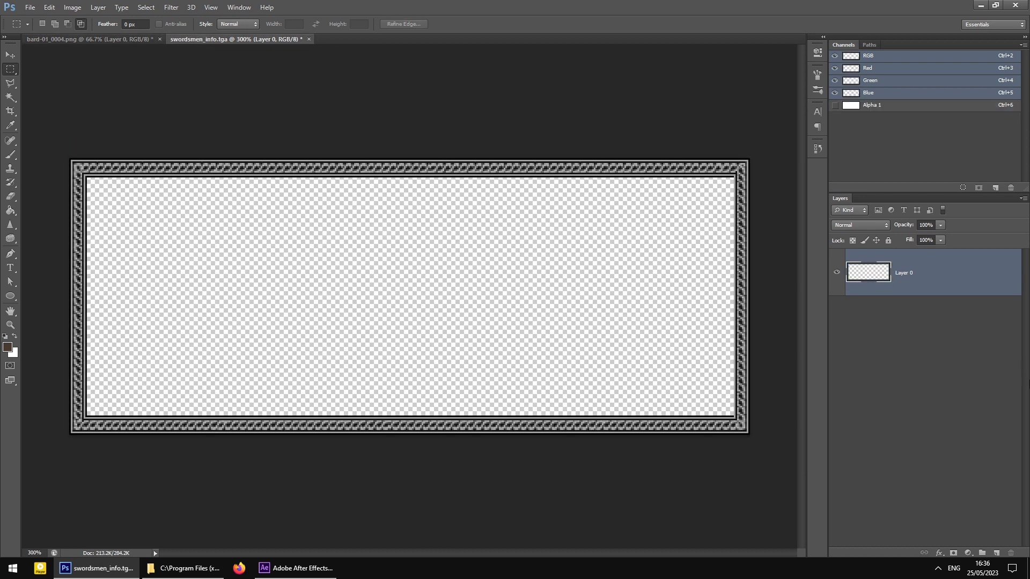
{"action": "key", "text": "ctrl+v"}
- Move Layer 1 below the frame layer and scale the bard render to about 23%
{"action": "left_click_drag", "start_coordinate": [875, 273], "coordinate": [894, 343]}
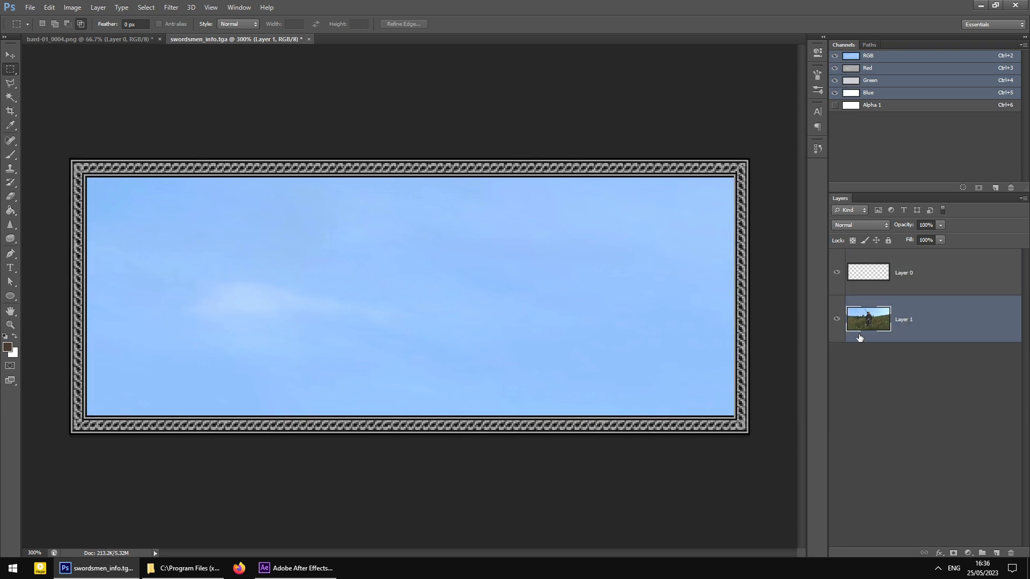
{"action": "right_click", "coordinate": [469, 325]}
{"action": "left_click", "coordinate": [523, 410]}
{"action": "key", "text": "ctrl+minus"}
{"action": "key", "text": "ctrl+minus"}
{"action": "key", "text": "ctrl+minus"}
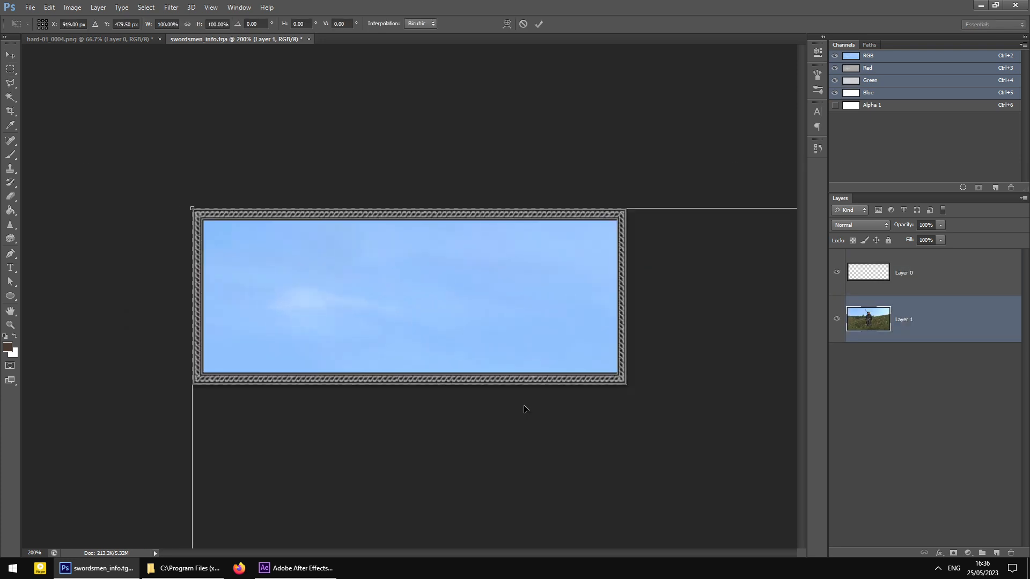
{"action": "key", "text": "ctrl+minus"}
{"action": "key", "text": "ctrl+minus"}
{"action": "key", "text": "ctrl+minus"}
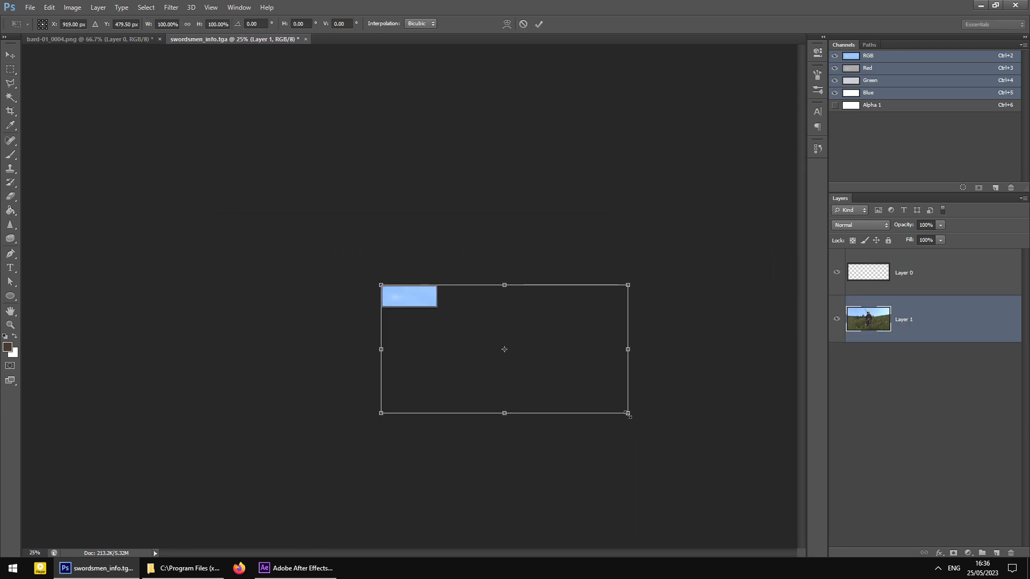
{"action": "left_click_drag", "start_coordinate": [628, 413], "coordinate": [426, 335], "text": "shift"}
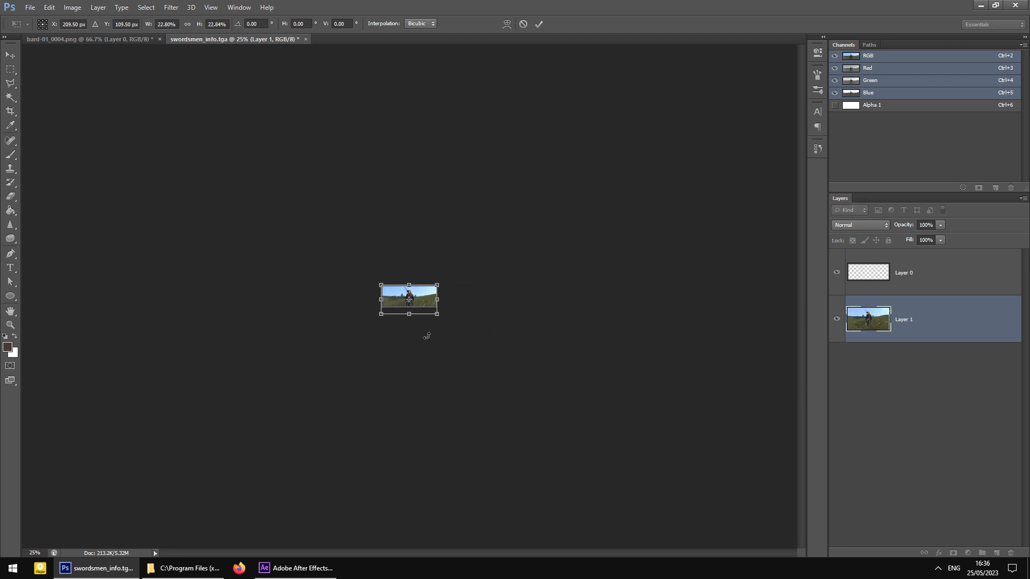
- Shift the bard render up within the frame at 300% and apply the transform
{"action": "key", "text": "ctrl+plus"}
{"action": "key", "text": "ctrl+plus"}
{"action": "key", "text": "ctrl+plus"}
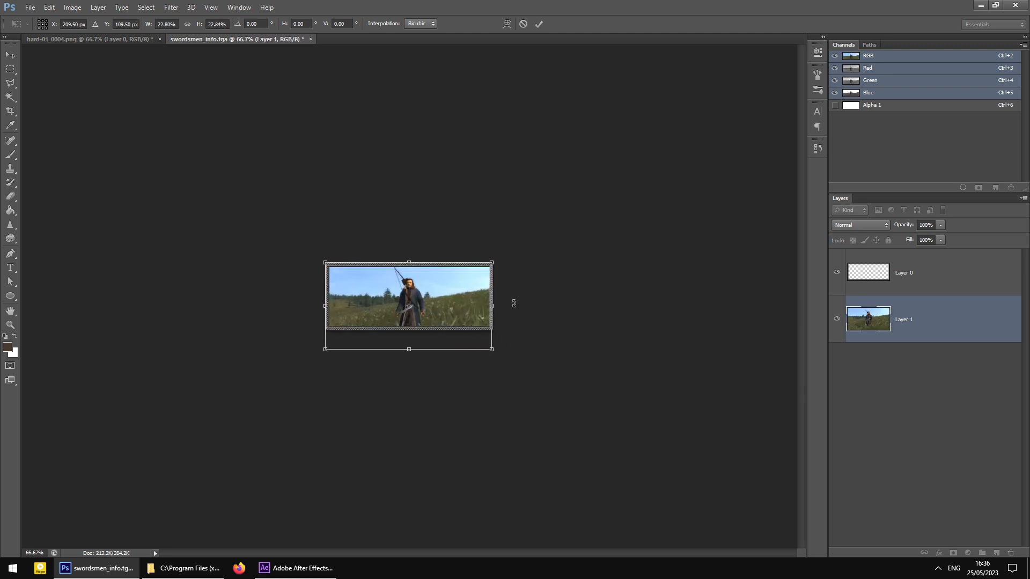
{"action": "key", "text": "ctrl+plus"}
{"action": "key", "text": "ctrl+plus"}
{"action": "key", "text": "ctrl+plus"}
{"action": "left_click_drag", "start_coordinate": [488, 312], "coordinate": [490, 287]}
{"action": "left_click", "coordinate": [10, 55]}
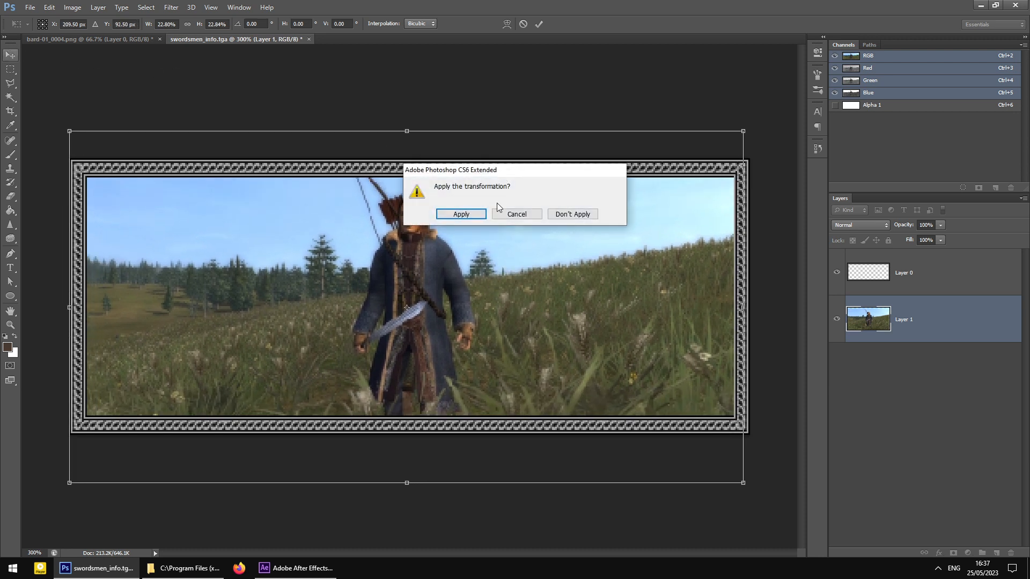
{"action": "key", "text": "Return"}
- Apply Unsharp Mask with radius 0.4 px and threshold 2 to the bard layer
{"action": "left_click_drag", "start_coordinate": [568, 291], "coordinate": [569, 291]}
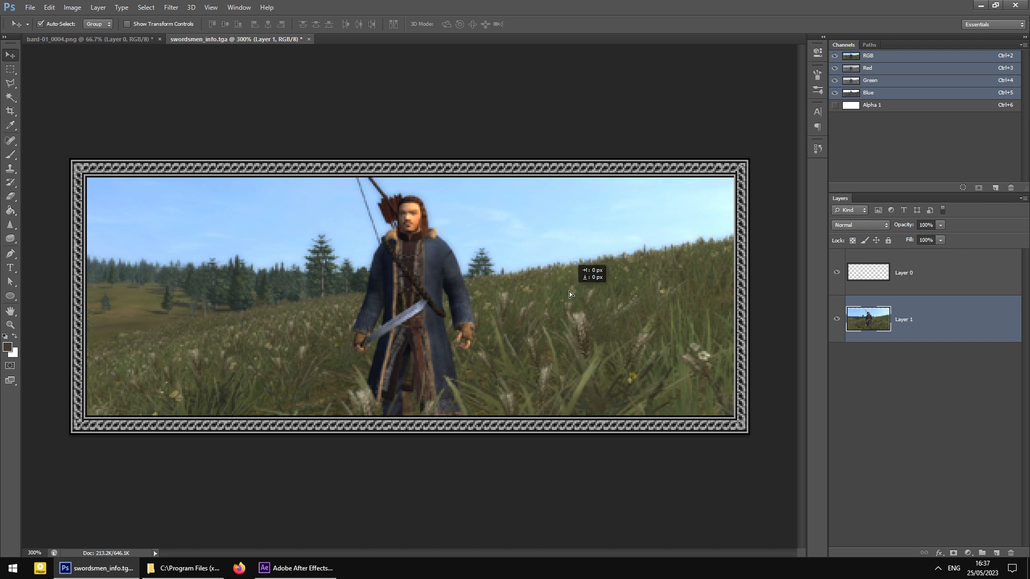
{"action": "left_click", "coordinate": [171, 7]}
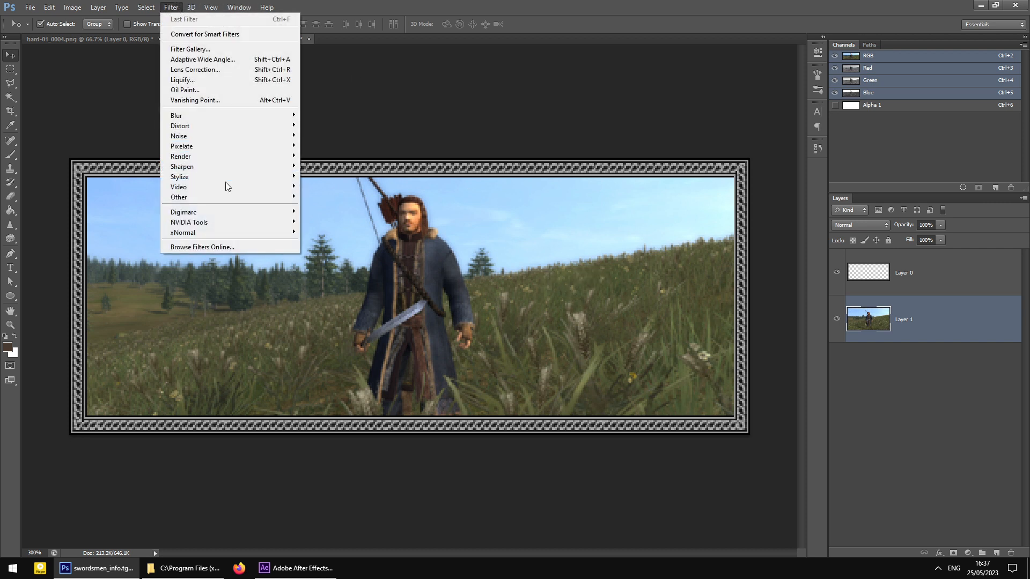
{"action": "mouse_move", "coordinate": [284, 167]}
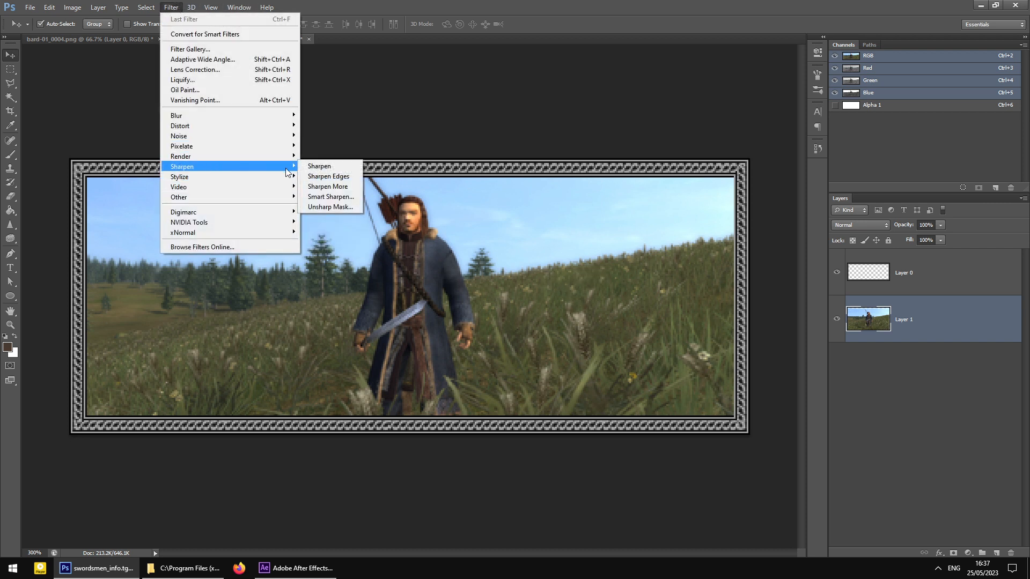
{"action": "left_click", "coordinate": [330, 207]}
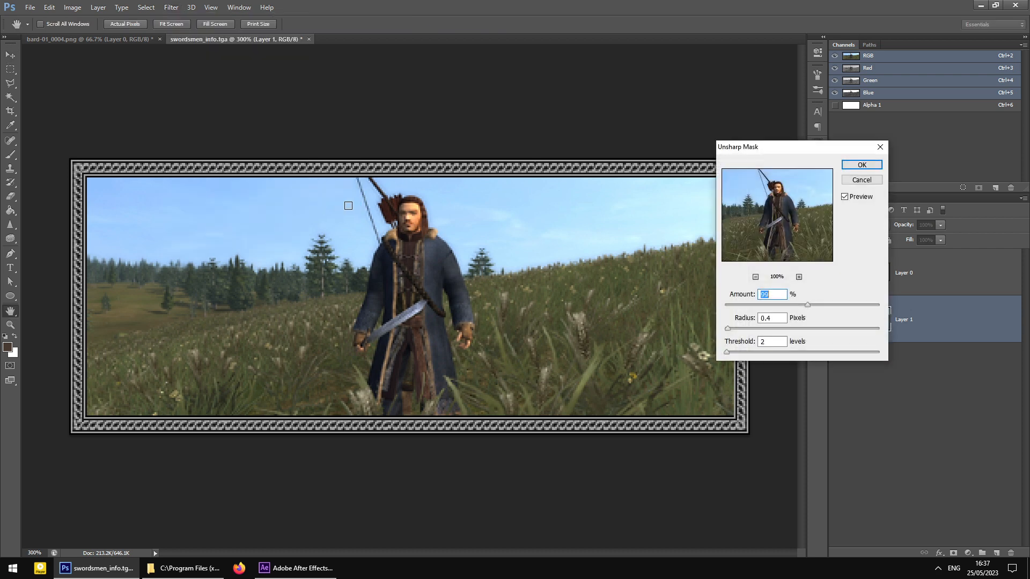
{"action": "left_click", "coordinate": [868, 168]}
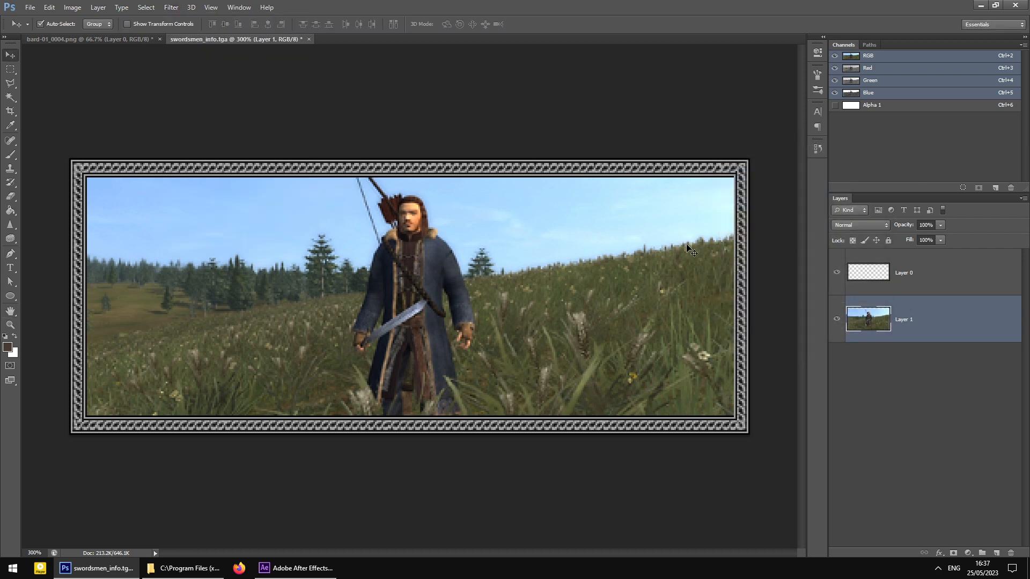
- Inspect the sharpening at 100% and 300%, then check the Alpha 1 channel alone
{"action": "key", "text": "ctrl+1"}
{"action": "key", "text": "ctrl+plus"}
{"action": "key", "text": "ctrl+plus"}
{"action": "key", "text": "ctrl+shift+s"}
{"action": "left_click", "coordinate": [585, 272]}
{"action": "left_click", "coordinate": [864, 106]}
{"action": "left_click", "coordinate": [835, 56]}
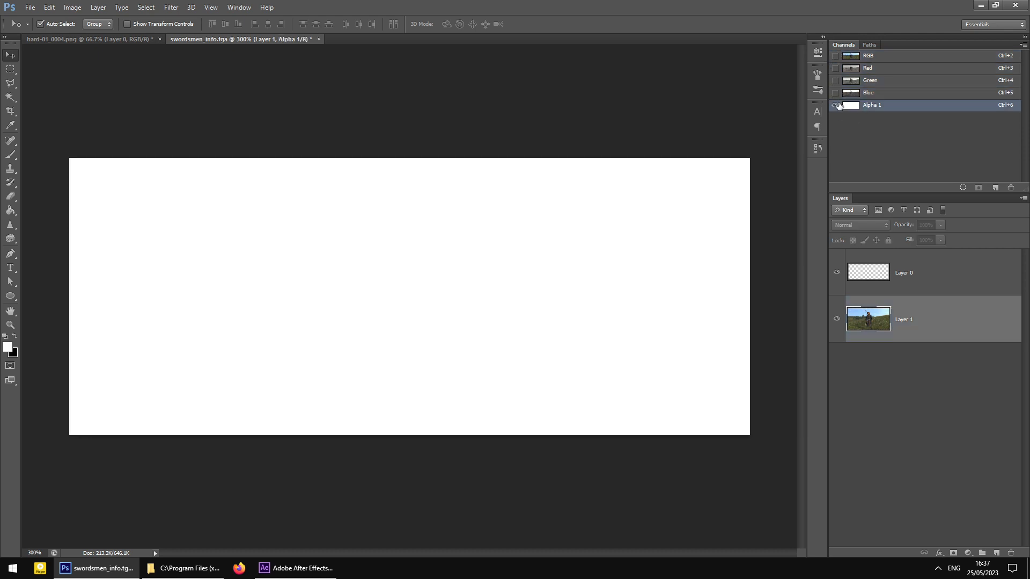
{"action": "left_click", "coordinate": [835, 56]}
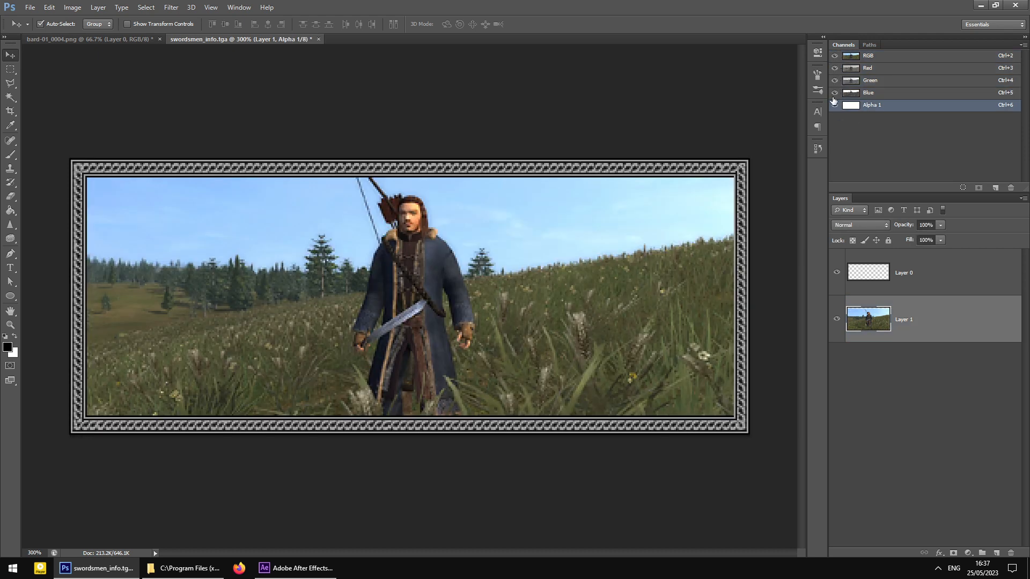
- Choose Targa as the save format in the Save As dialog
{"action": "key", "text": "ctrl+shift+s"}
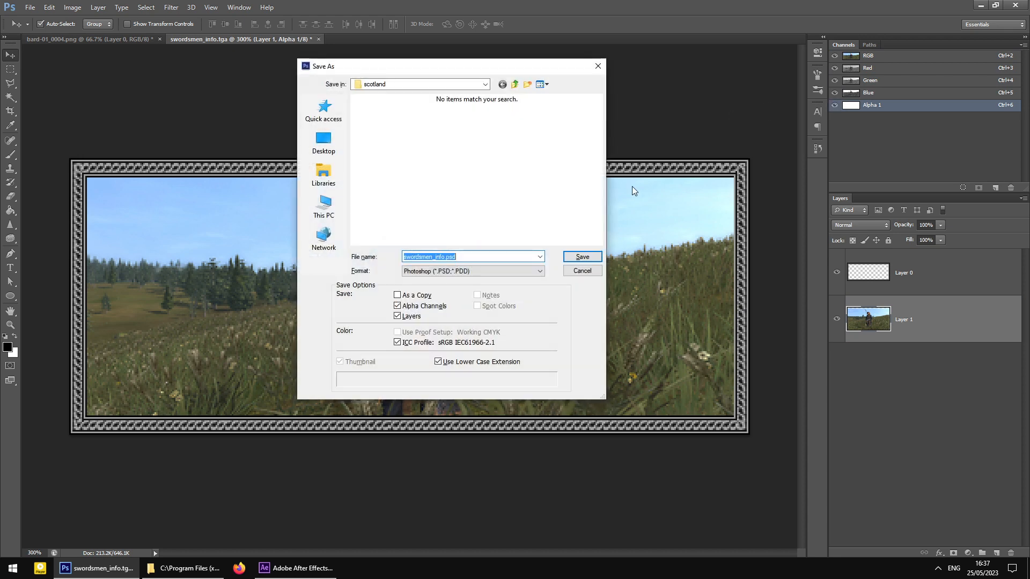
{"action": "left_click", "coordinate": [486, 272]}
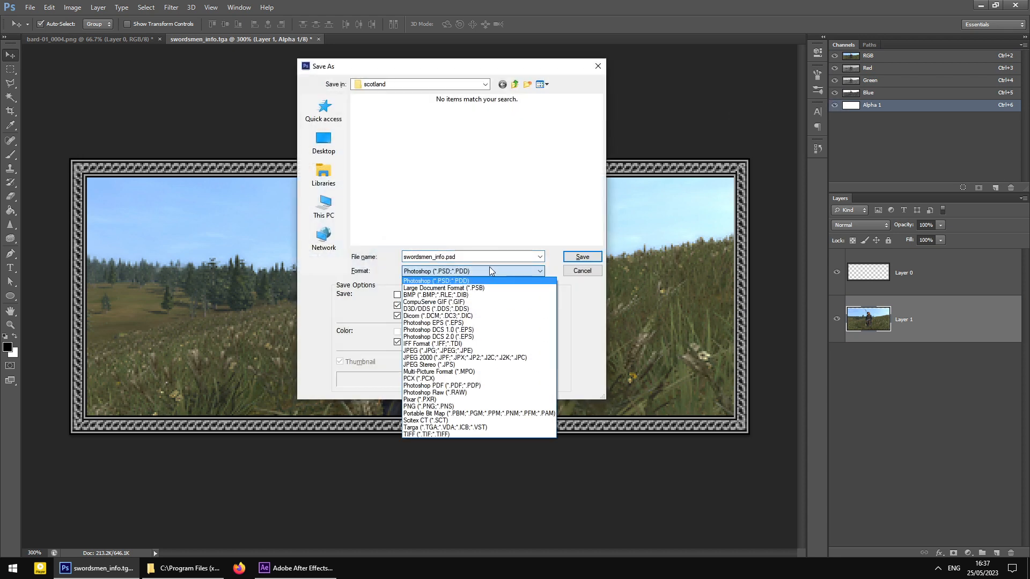
{"action": "left_click", "coordinate": [445, 421]}
{"action": "left_click", "coordinate": [433, 257]}
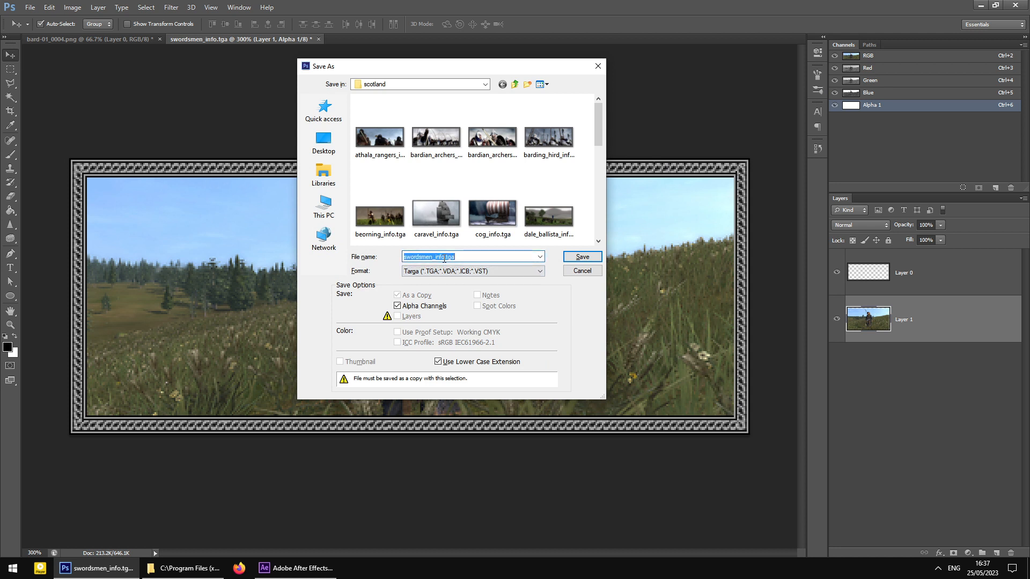
{"action": "left_click", "coordinate": [433, 257]}
{"action": "double_click", "coordinate": [431, 257]}
- Name the file bard_info.tga in the scotland folder and save it
{"action": "type", "text": "ba"}
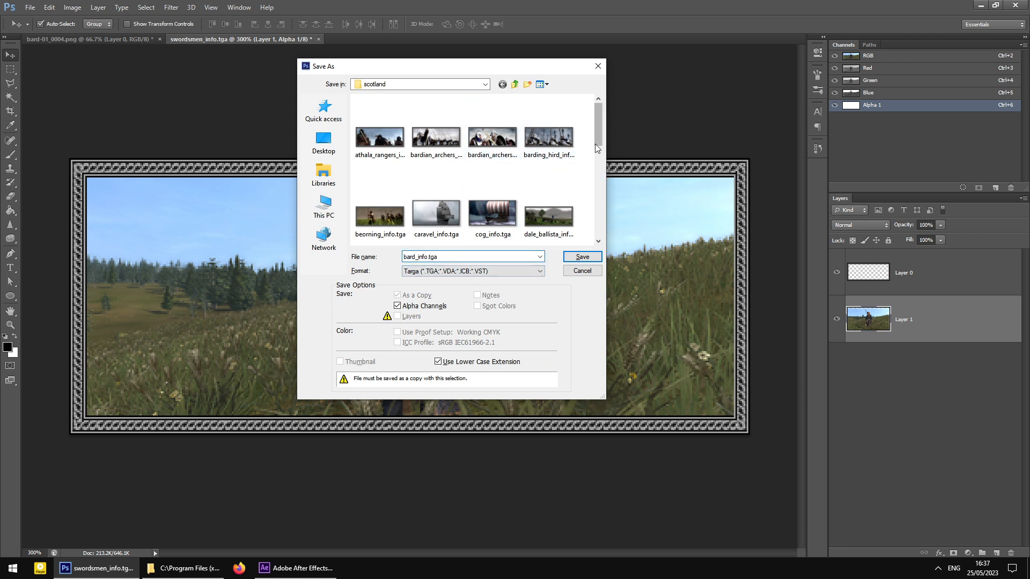
{"action": "left_click_drag", "start_coordinate": [595, 136], "coordinate": [609, 235]}
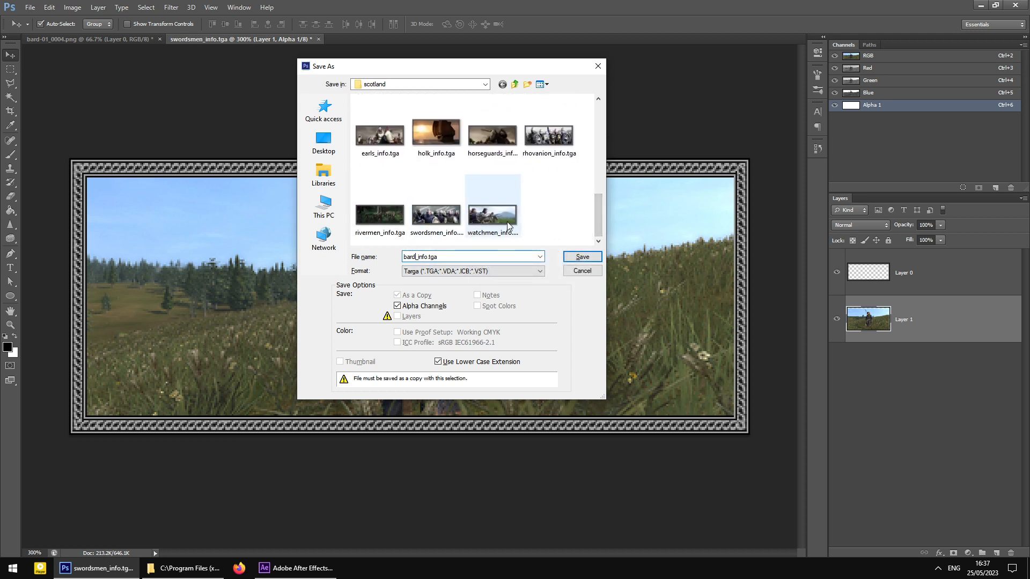
{"action": "left_click", "coordinate": [549, 139]}
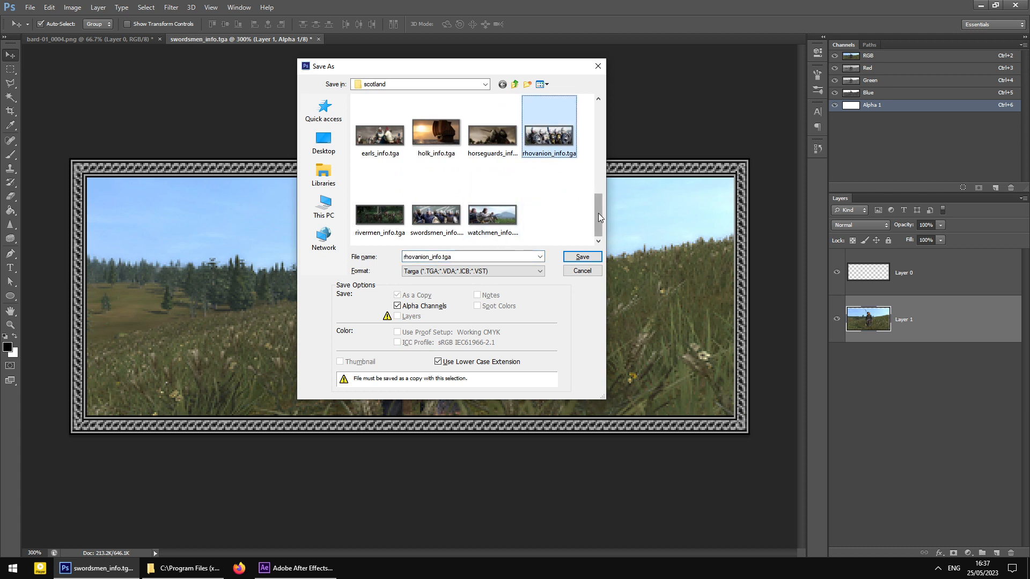
{"action": "left_click", "coordinate": [435, 214]}
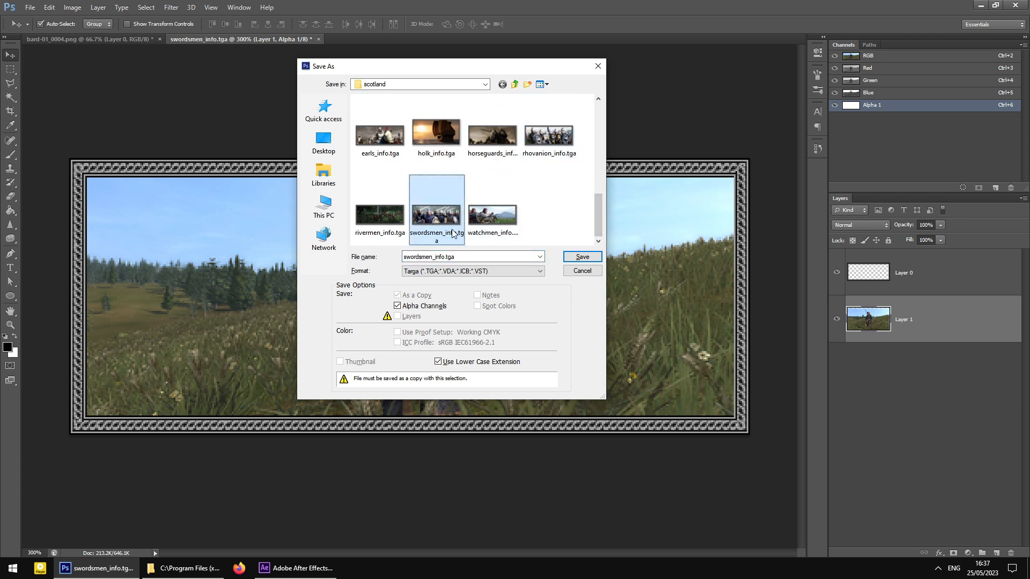
{"action": "left_click", "coordinate": [438, 257]}
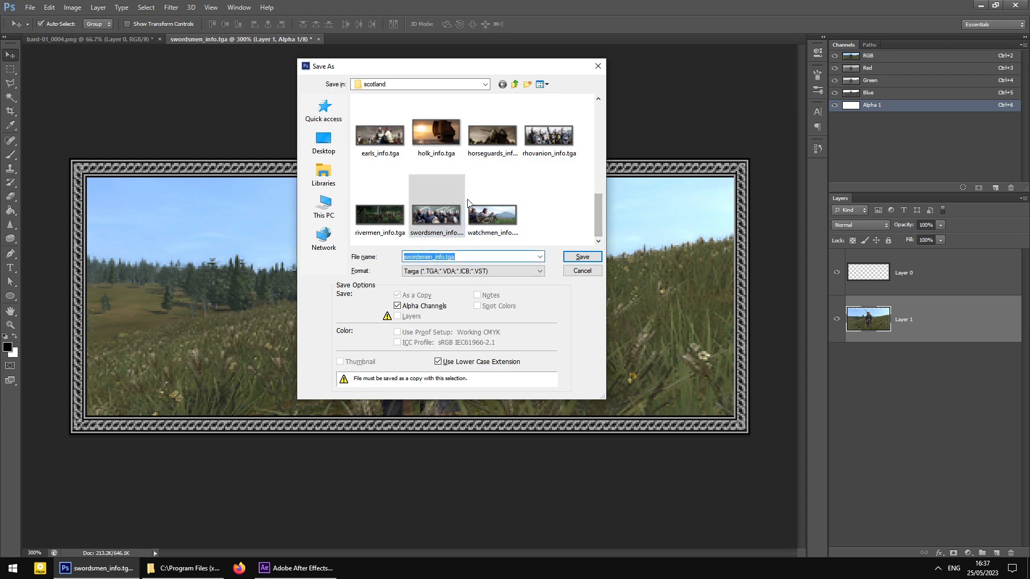
{"action": "mouse_move", "coordinate": [598, 198]}
{"action": "left_mouse_down"}
{"action": "mouse_move", "coordinate": [596, 162]}
{"action": "mouse_move", "coordinate": [596, 193]}
{"action": "left_mouse_up"}
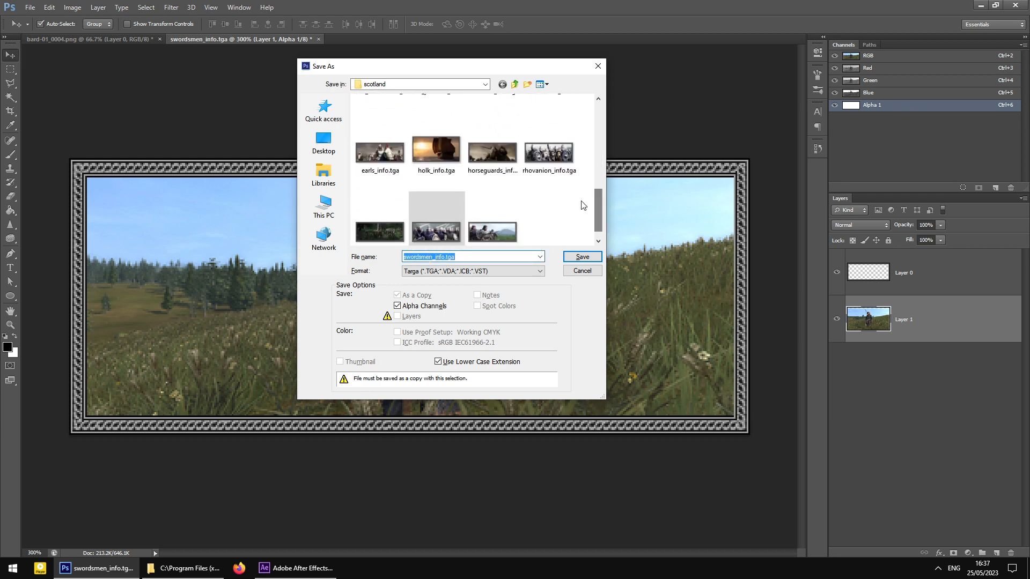
{"action": "left_click_drag", "start_coordinate": [434, 257], "coordinate": [403, 257]}
{"action": "type", "text": "bard"}
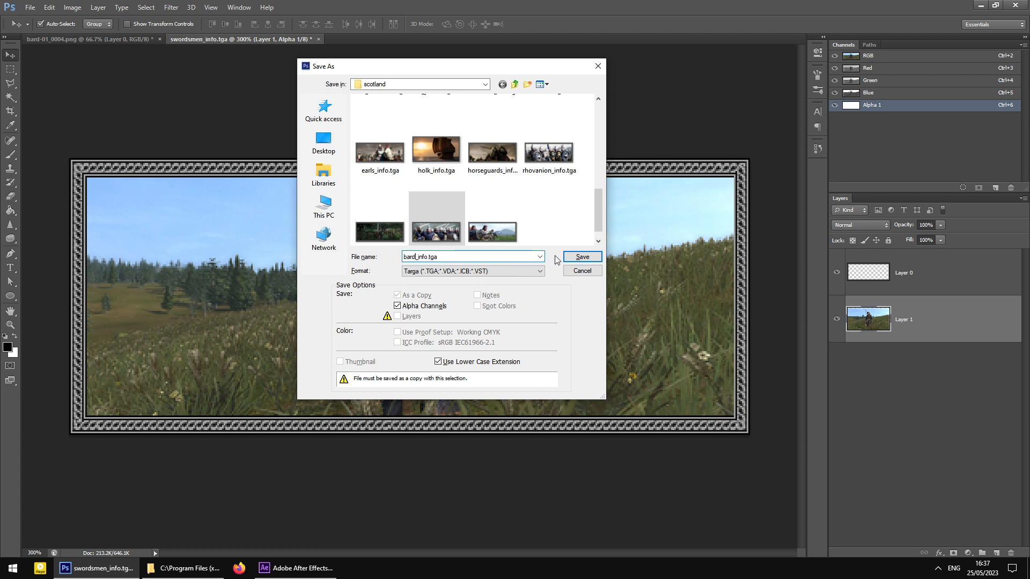
{"action": "left_click", "coordinate": [582, 259]}
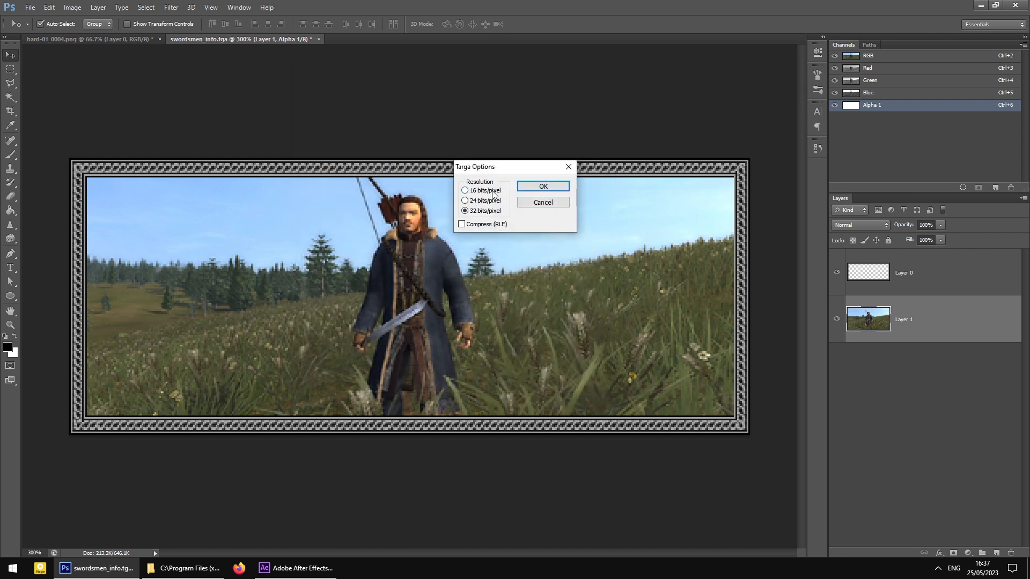
- Set the Targa options to 24 bits/pixel with RLE compression
{"action": "left_click", "coordinate": [465, 201]}
{"action": "left_click", "coordinate": [467, 225]}
{"action": "left_click", "coordinate": [543, 188]}
- Confirm bard_info.tga appears in scotland as a 423 × 172 Targa, then go back to Photoshop
{"action": "left_click", "coordinate": [551, 191]}
{"action": "left_click", "coordinate": [195, 573]}
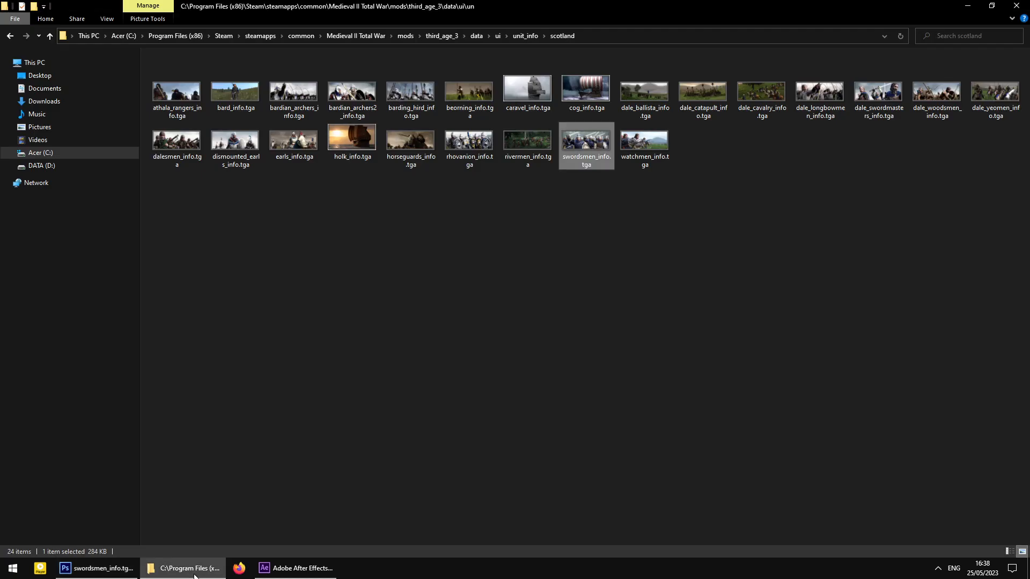
{"action": "left_click", "coordinate": [560, 355]}
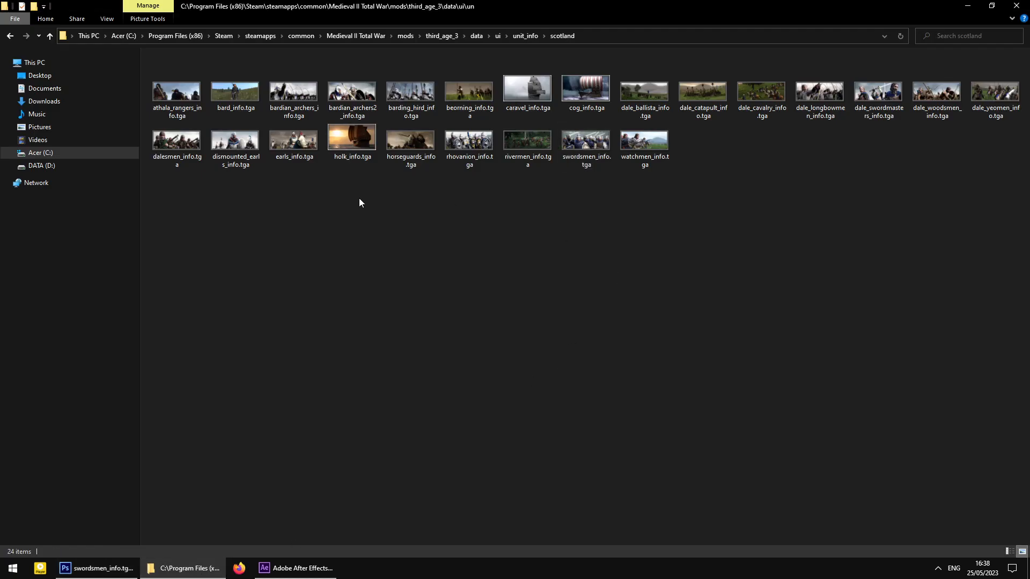
{"action": "left_click", "coordinate": [231, 99]}
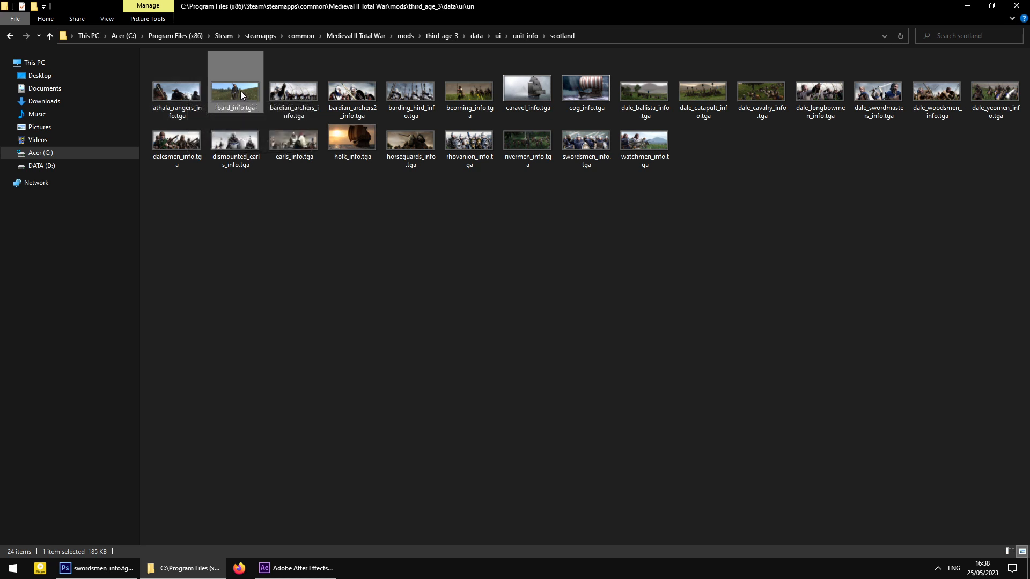
{"action": "left_click", "coordinate": [360, 487]}
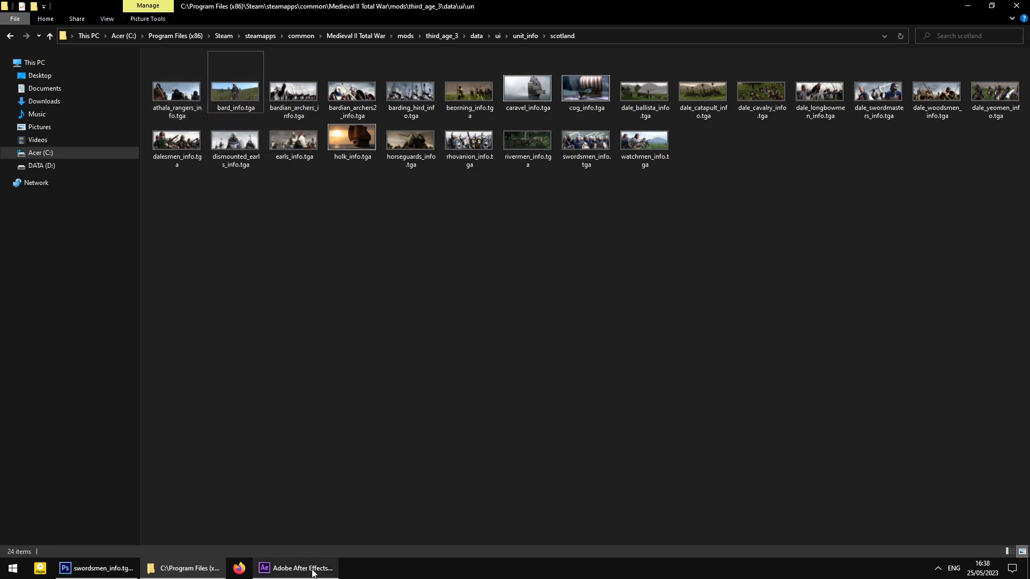
{"action": "left_click", "coordinate": [191, 571]}
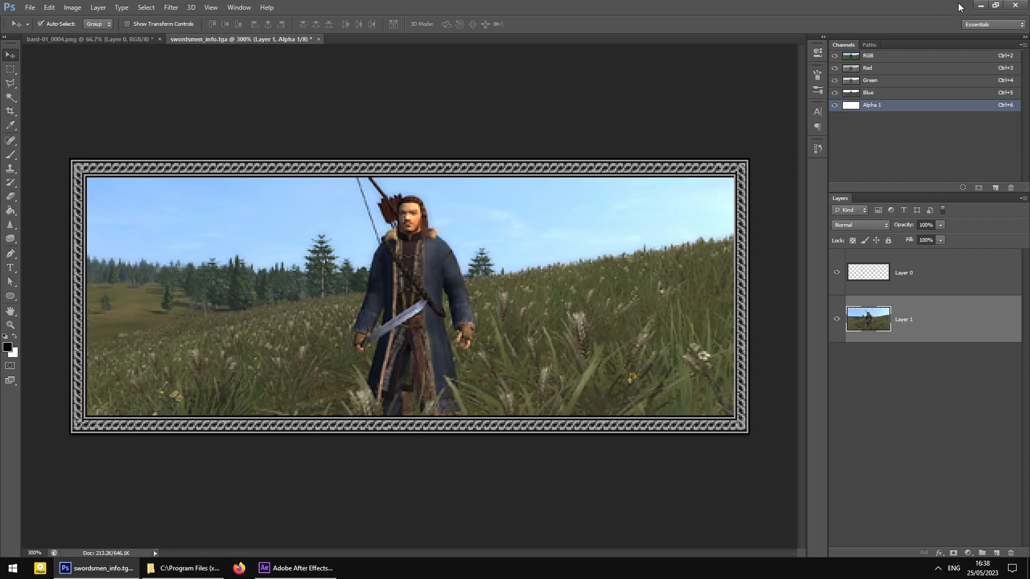
- Compare bard-01_0004.png with the framed swordsmen_info.tga card, then bring the scotland folder forward
{"action": "left_click", "coordinate": [90, 42]}
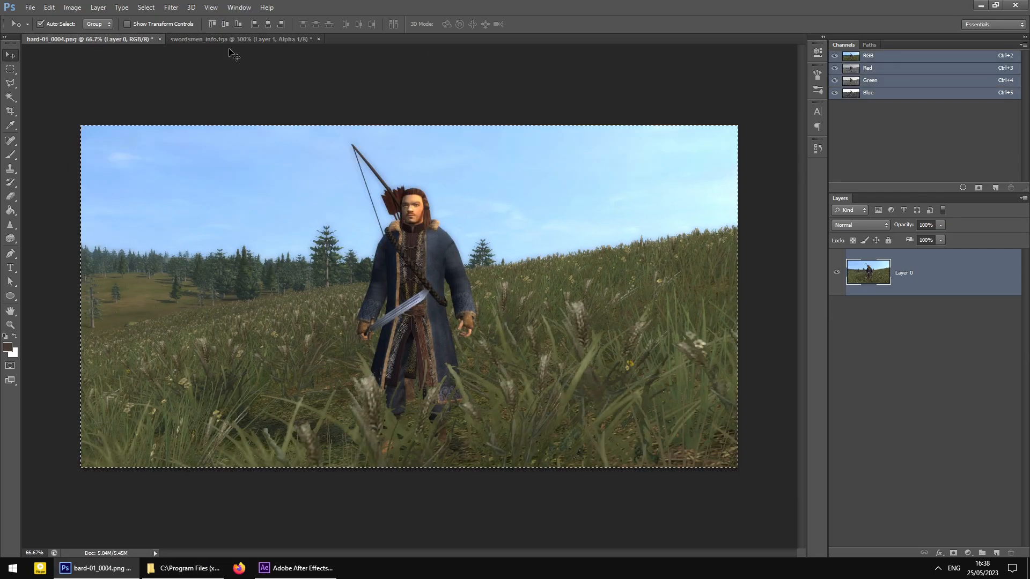
{"action": "left_click", "coordinate": [232, 41]}
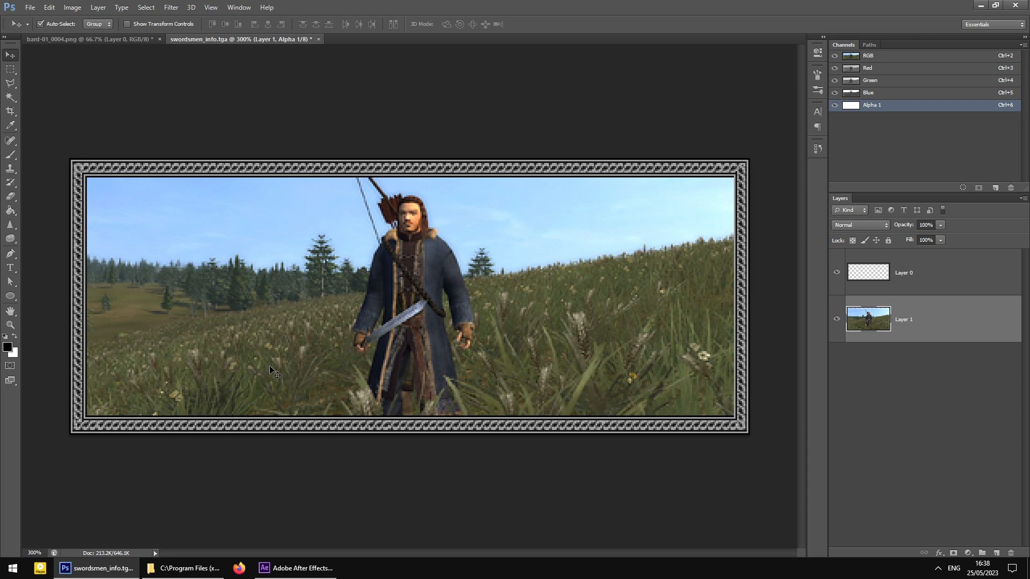
{"action": "left_click", "coordinate": [194, 567]}
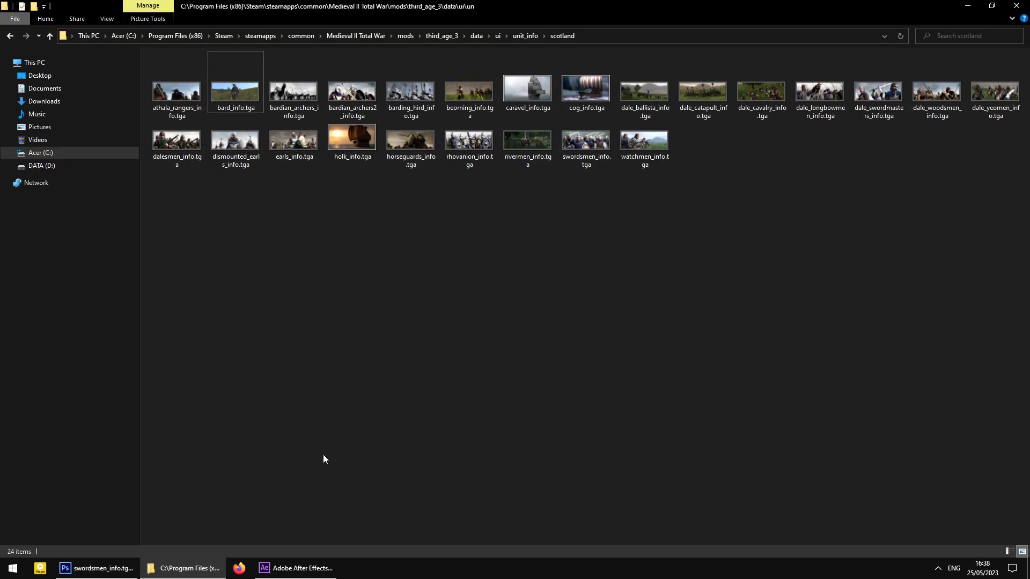
- Return to the third_age_3 data folder, selecting models_strat and new_vegetation, then minimise Explorer
{"action": "left_click", "coordinate": [477, 35]}
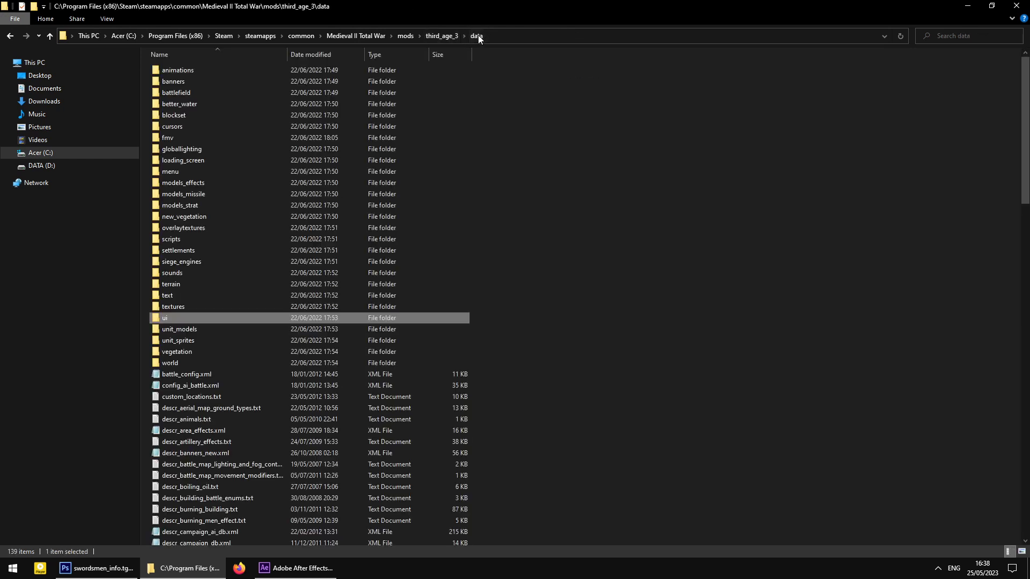
{"action": "left_click", "coordinate": [271, 206]}
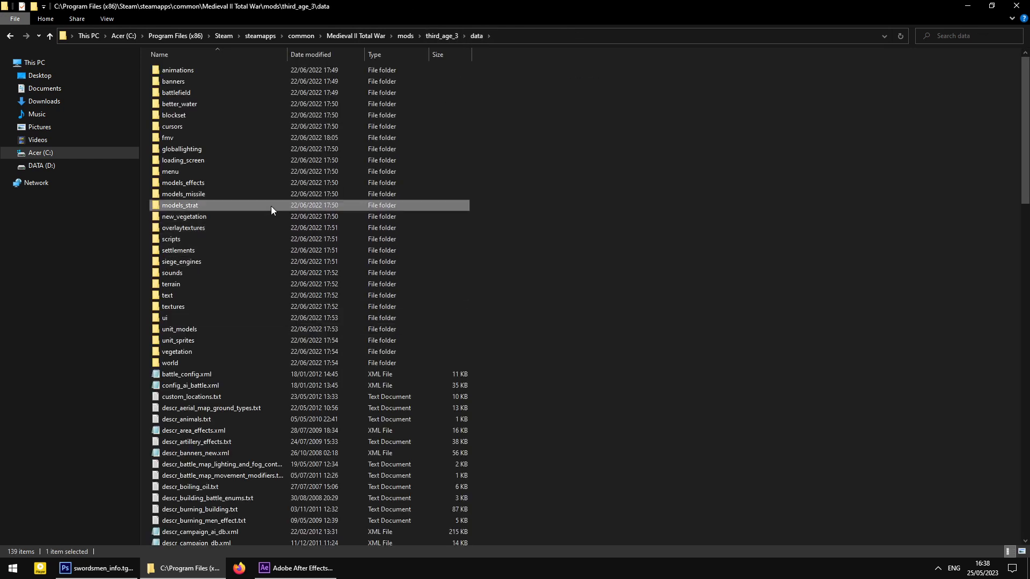
{"action": "left_click", "coordinate": [254, 217]}
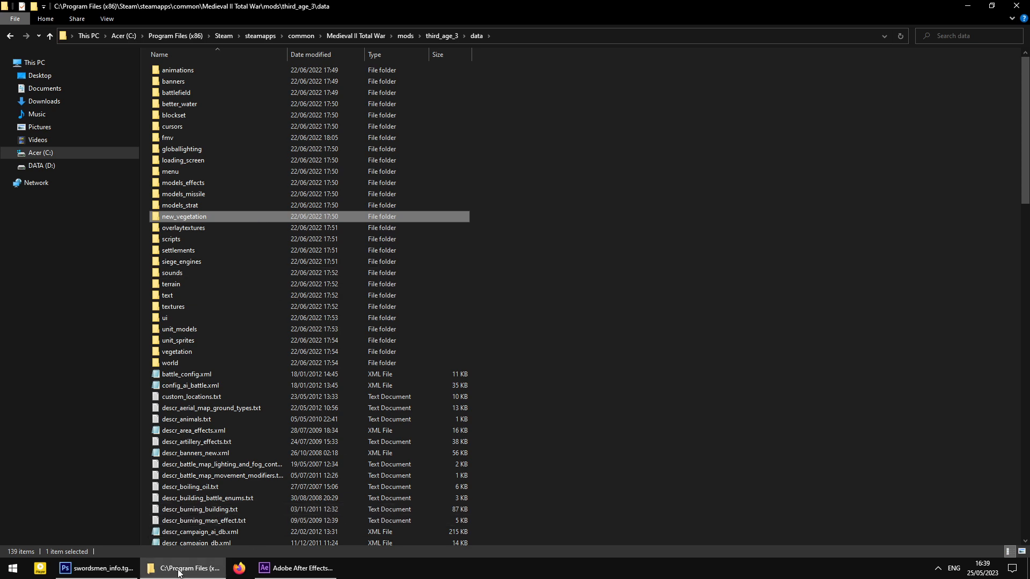
{"action": "left_click", "coordinate": [194, 571]}
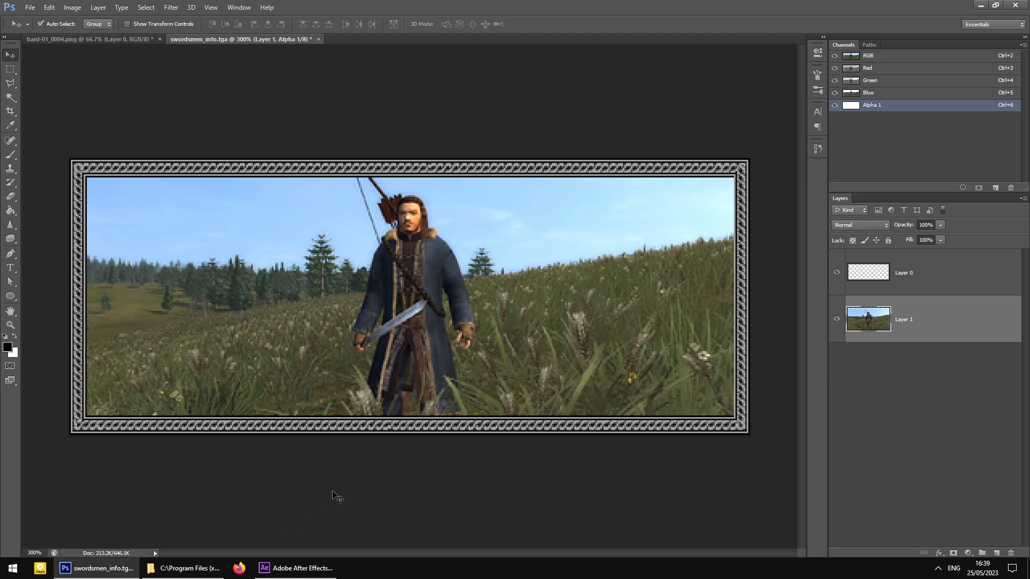
- Switch to the bard-01_0004.png document, then briefly check the After Effects bard-01 render queue
{"action": "left_click", "coordinate": [82, 40]}
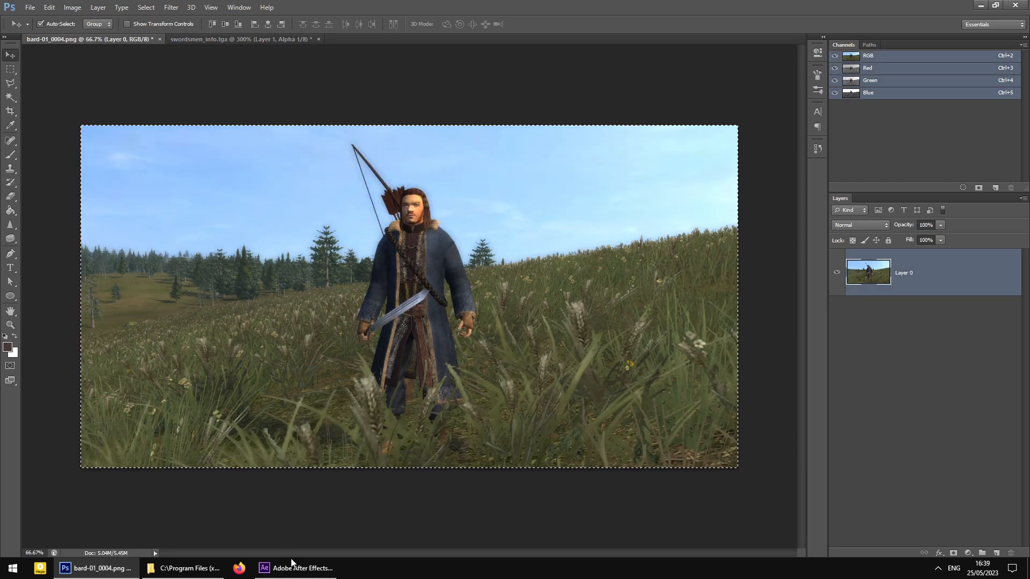
{"action": "left_click", "coordinate": [295, 568]}
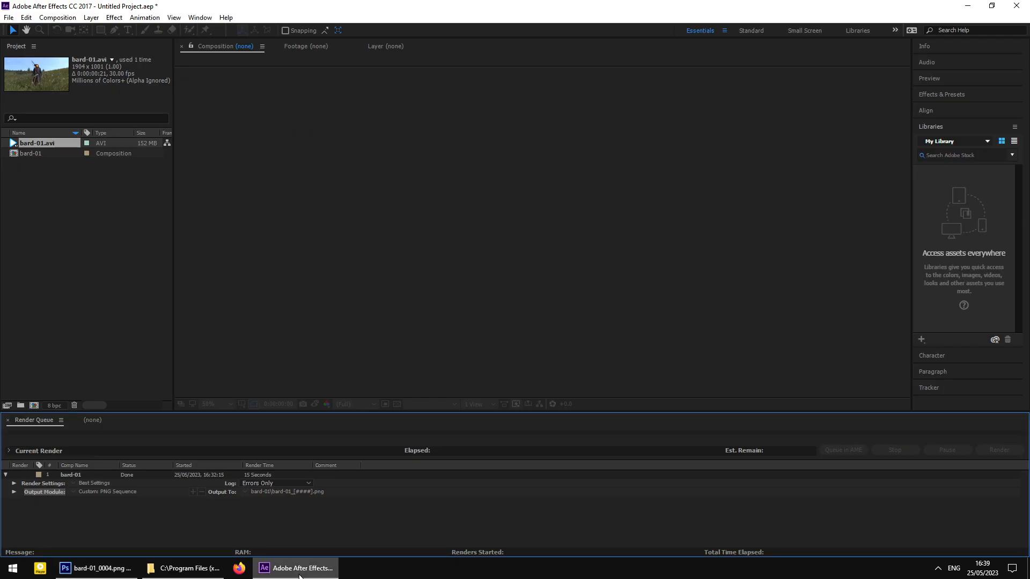
{"action": "left_click", "coordinate": [300, 575]}
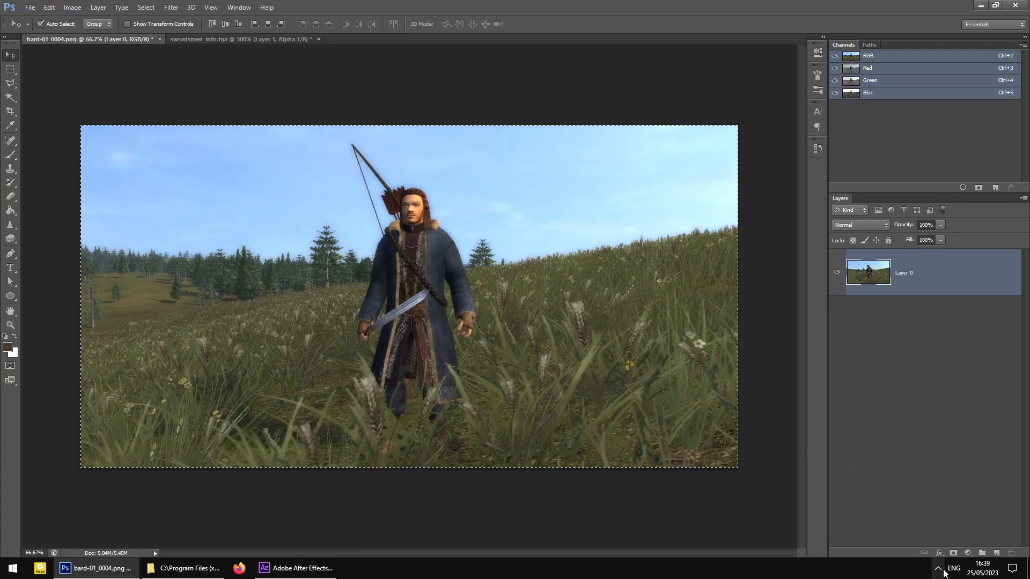